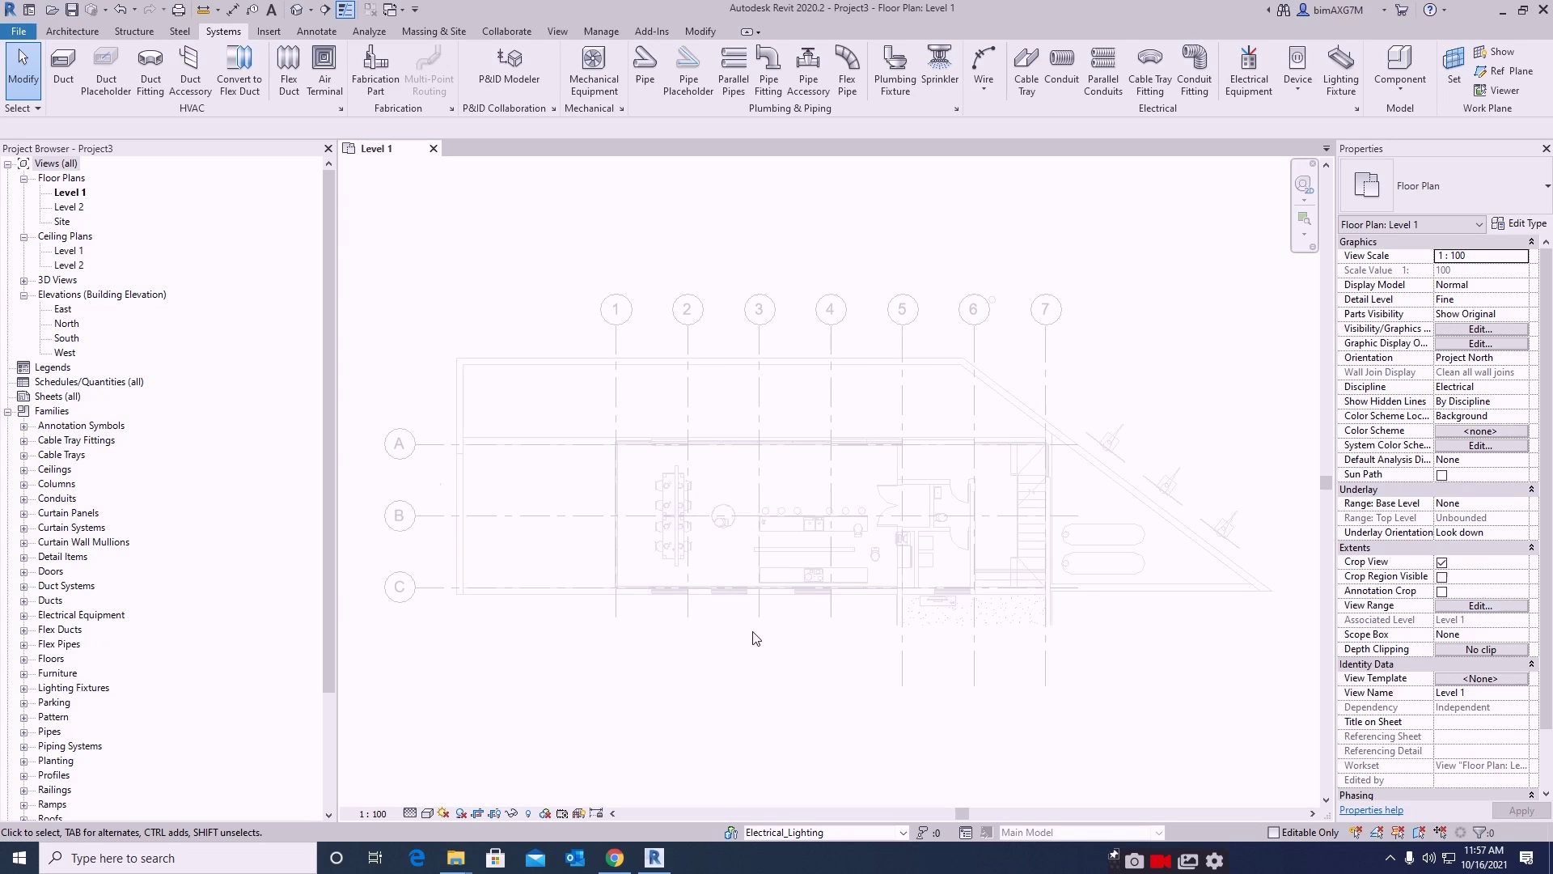
pyautogui.scroll(3, 731, 499)
pyautogui.scroll(-4, 820, 508)
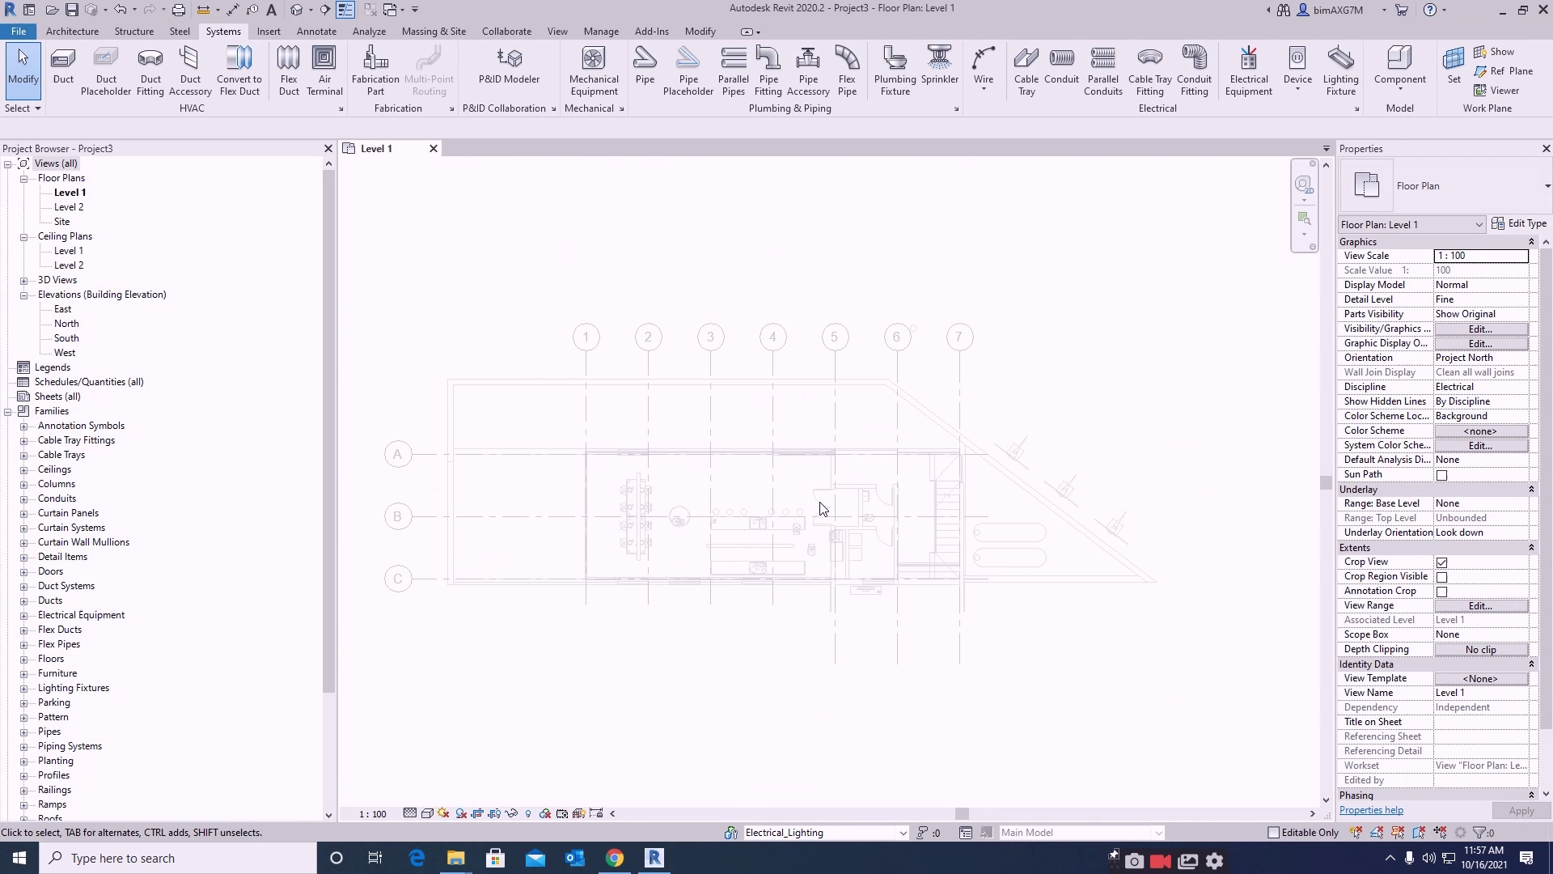
pyautogui.scroll(4, 820, 508)
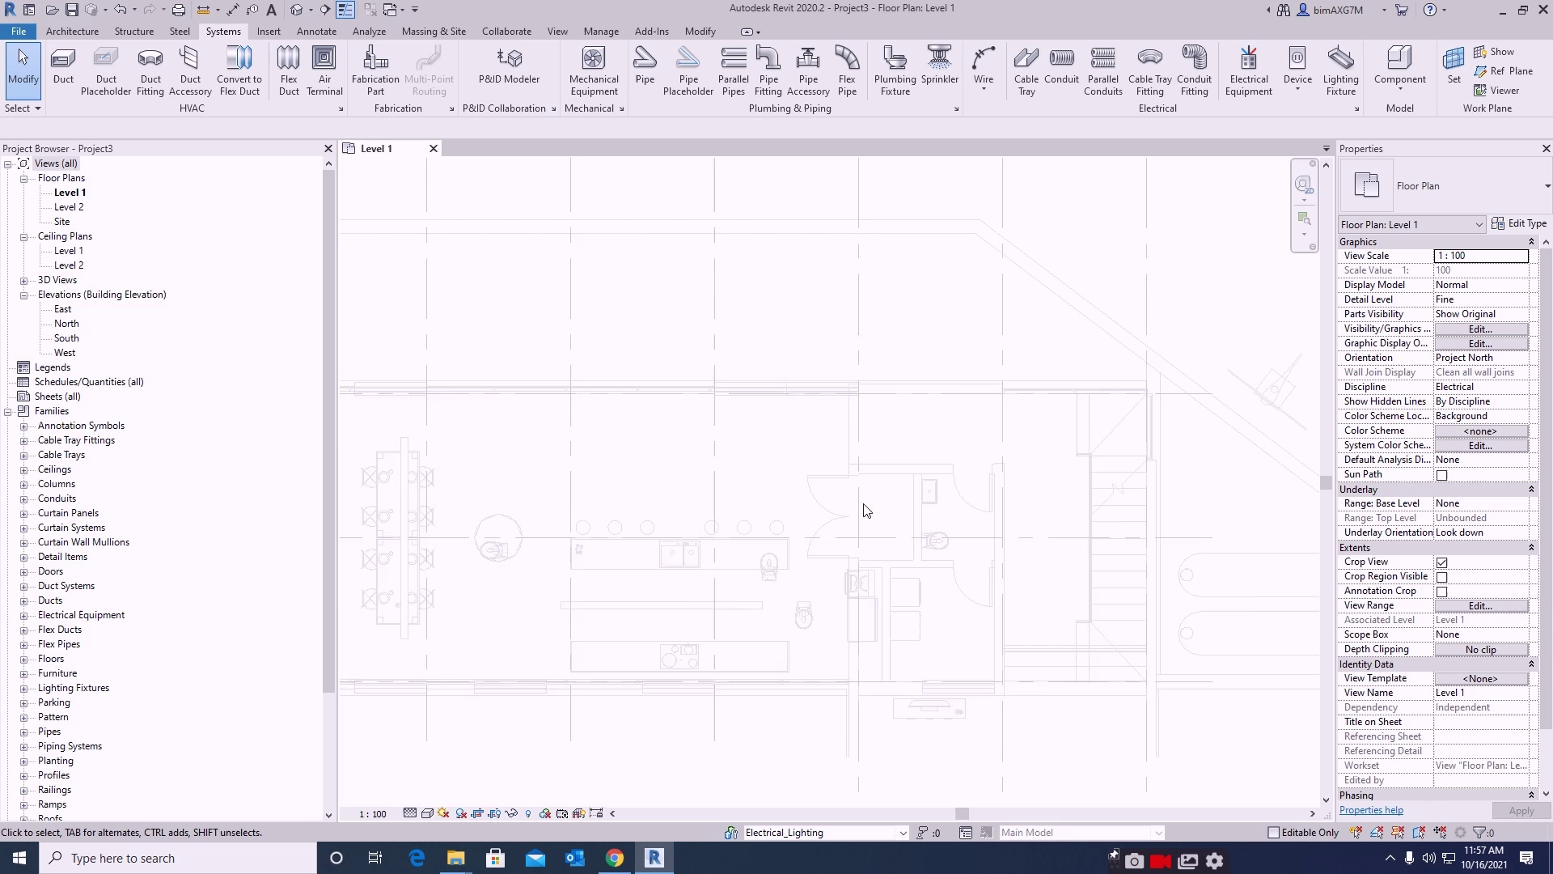
pyautogui.scroll(-3, 833, 511)
pyautogui.scroll(2, 736, 513)
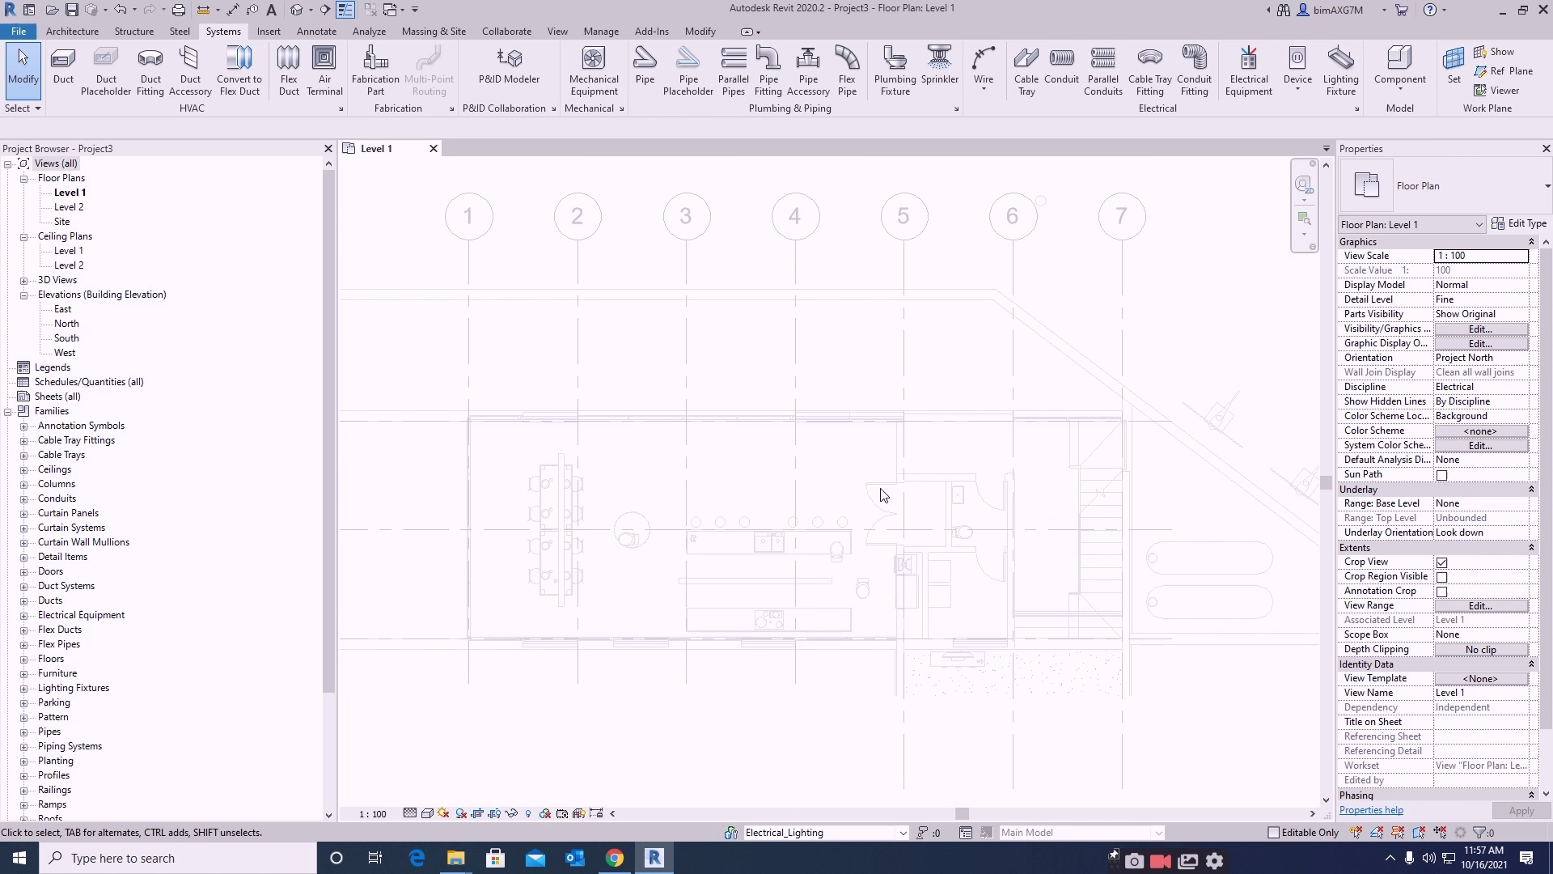
pyautogui.scroll(3, 849, 477)
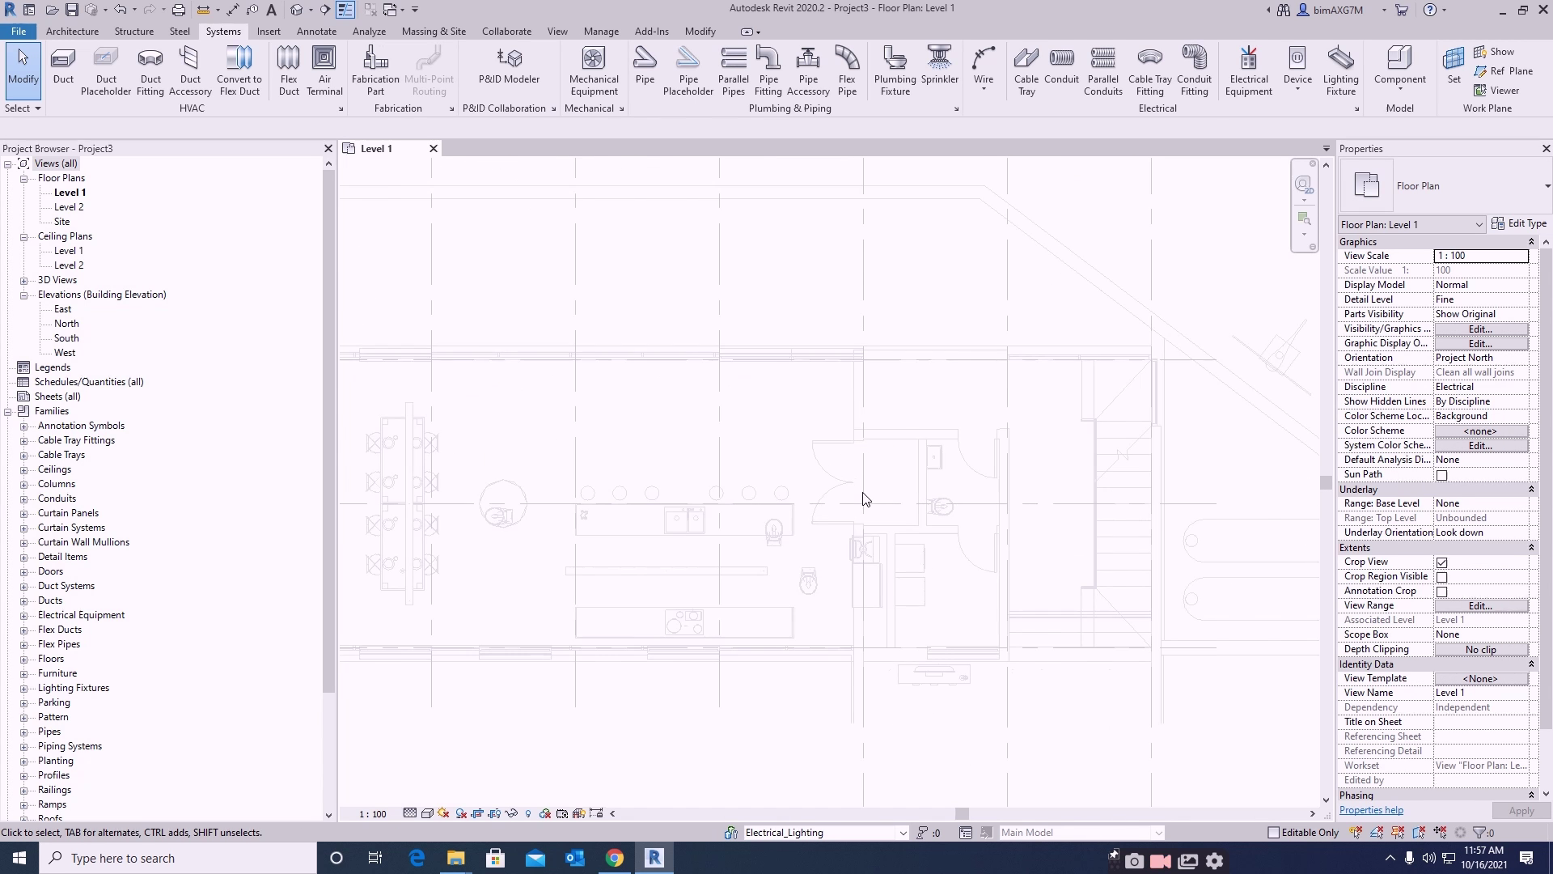
pyautogui.scroll(-4, 863, 498)
pyautogui.scroll(4, 814, 520)
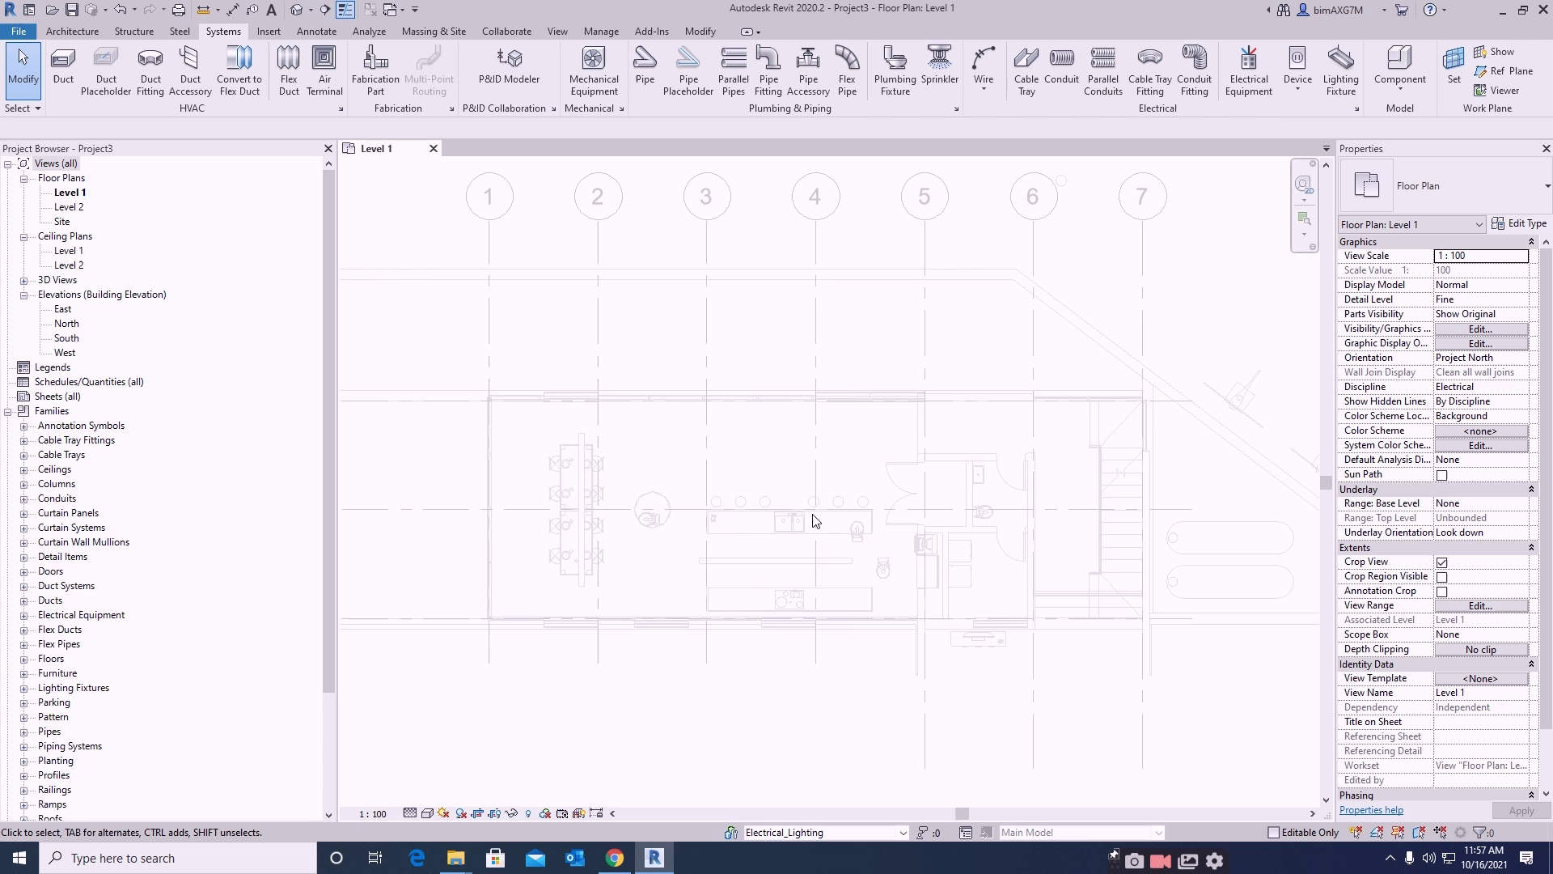
pyautogui.moveTo(985, 528); pyautogui.dragTo(896, 513, button='middle')
# - Set the active workset to Electrical_Cable tray and review the project's worksets
pyautogui.click(902, 833)
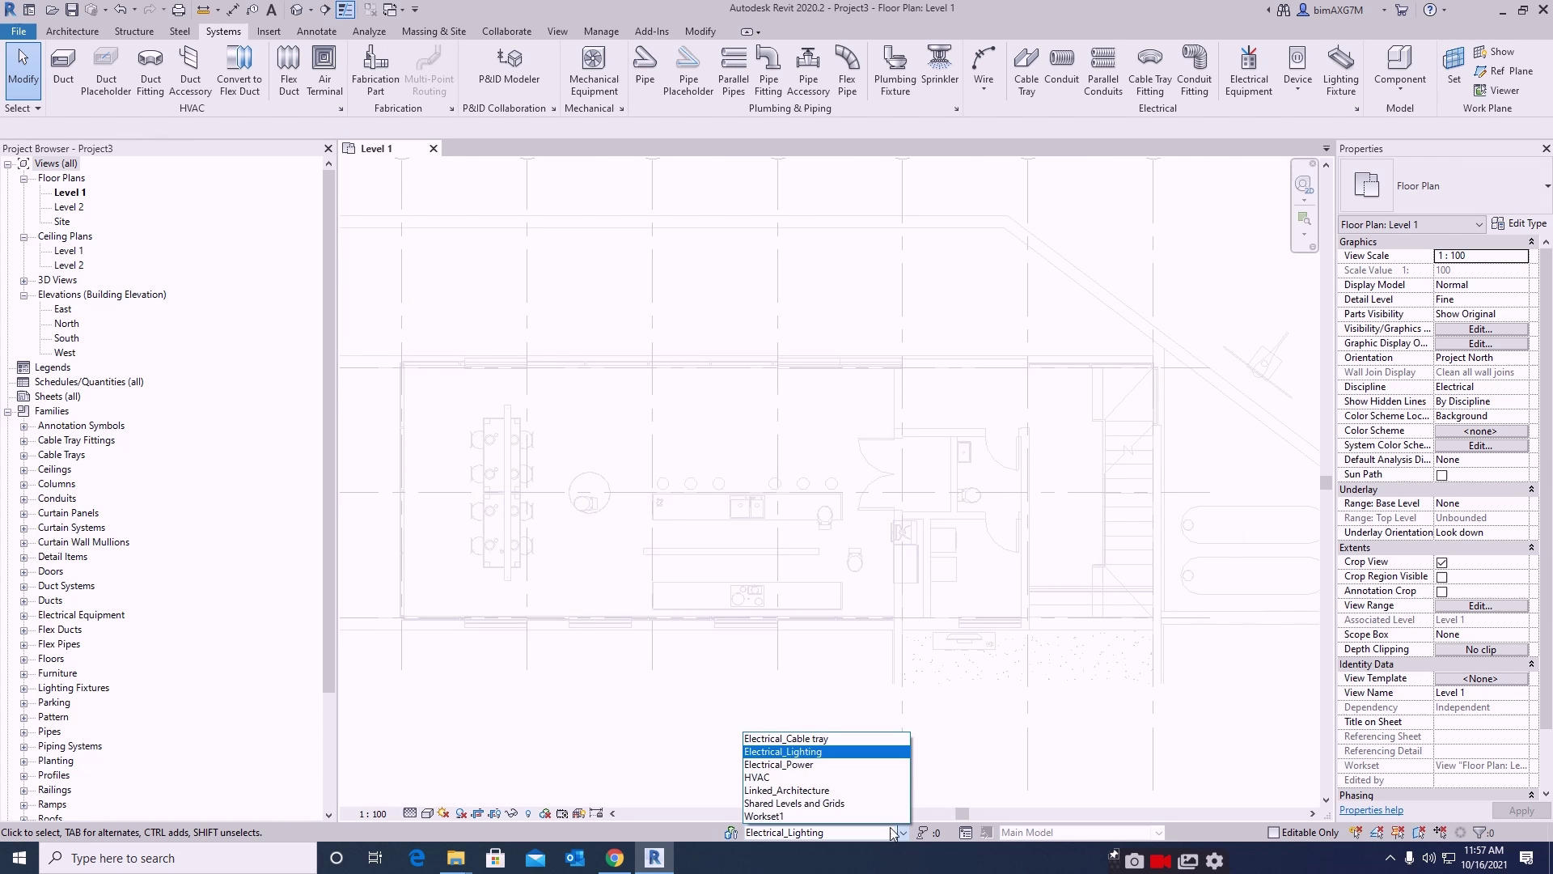
pyautogui.click(807, 739)
pyautogui.scroll(3, 936, 472)
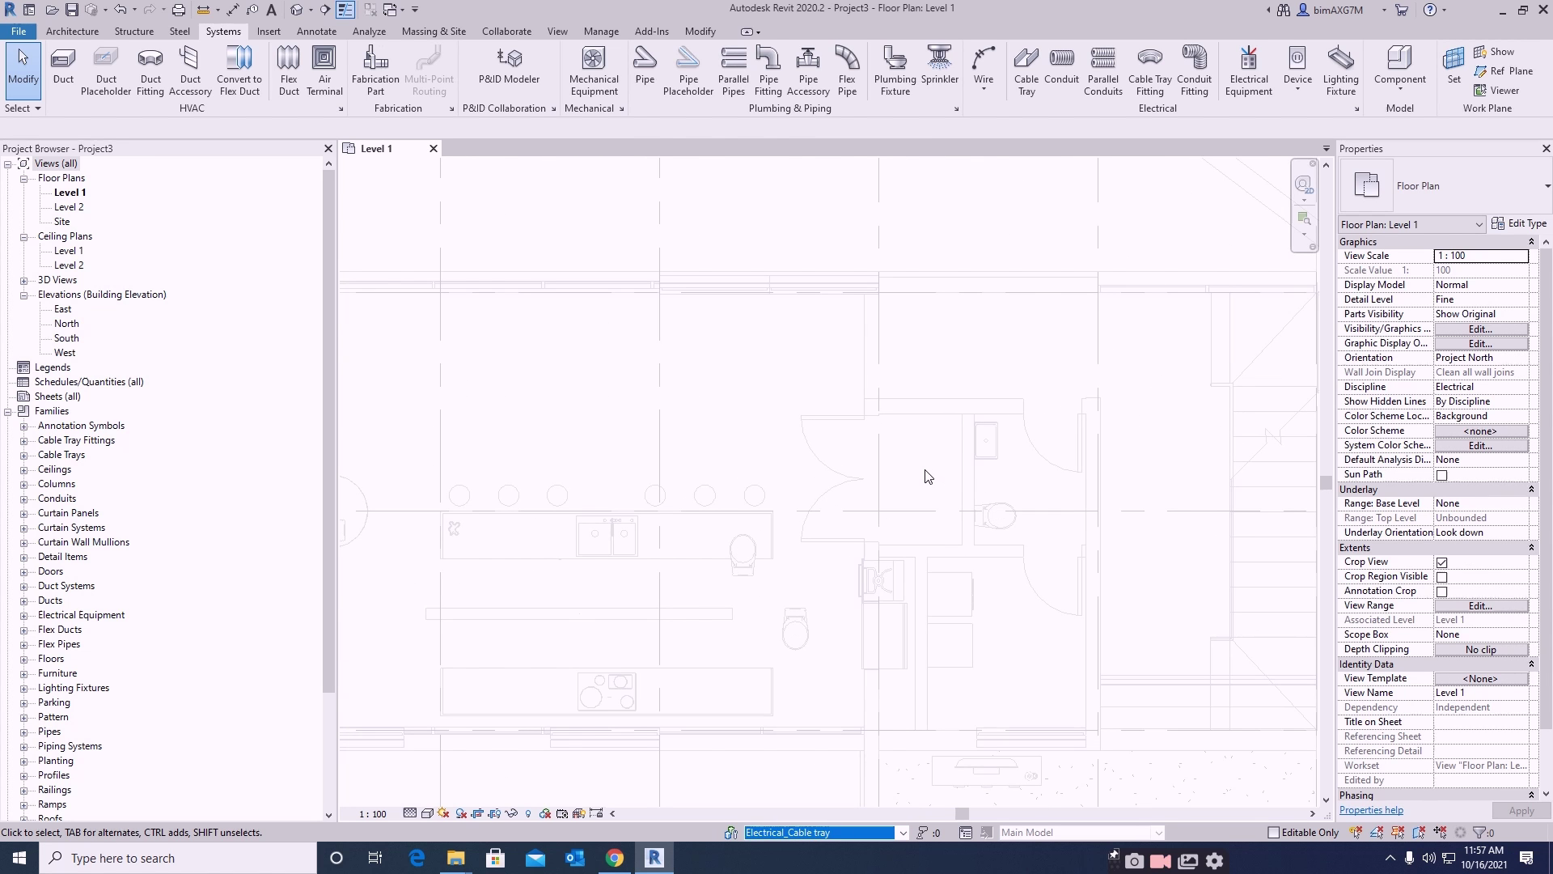
pyautogui.scroll(-3, 927, 476)
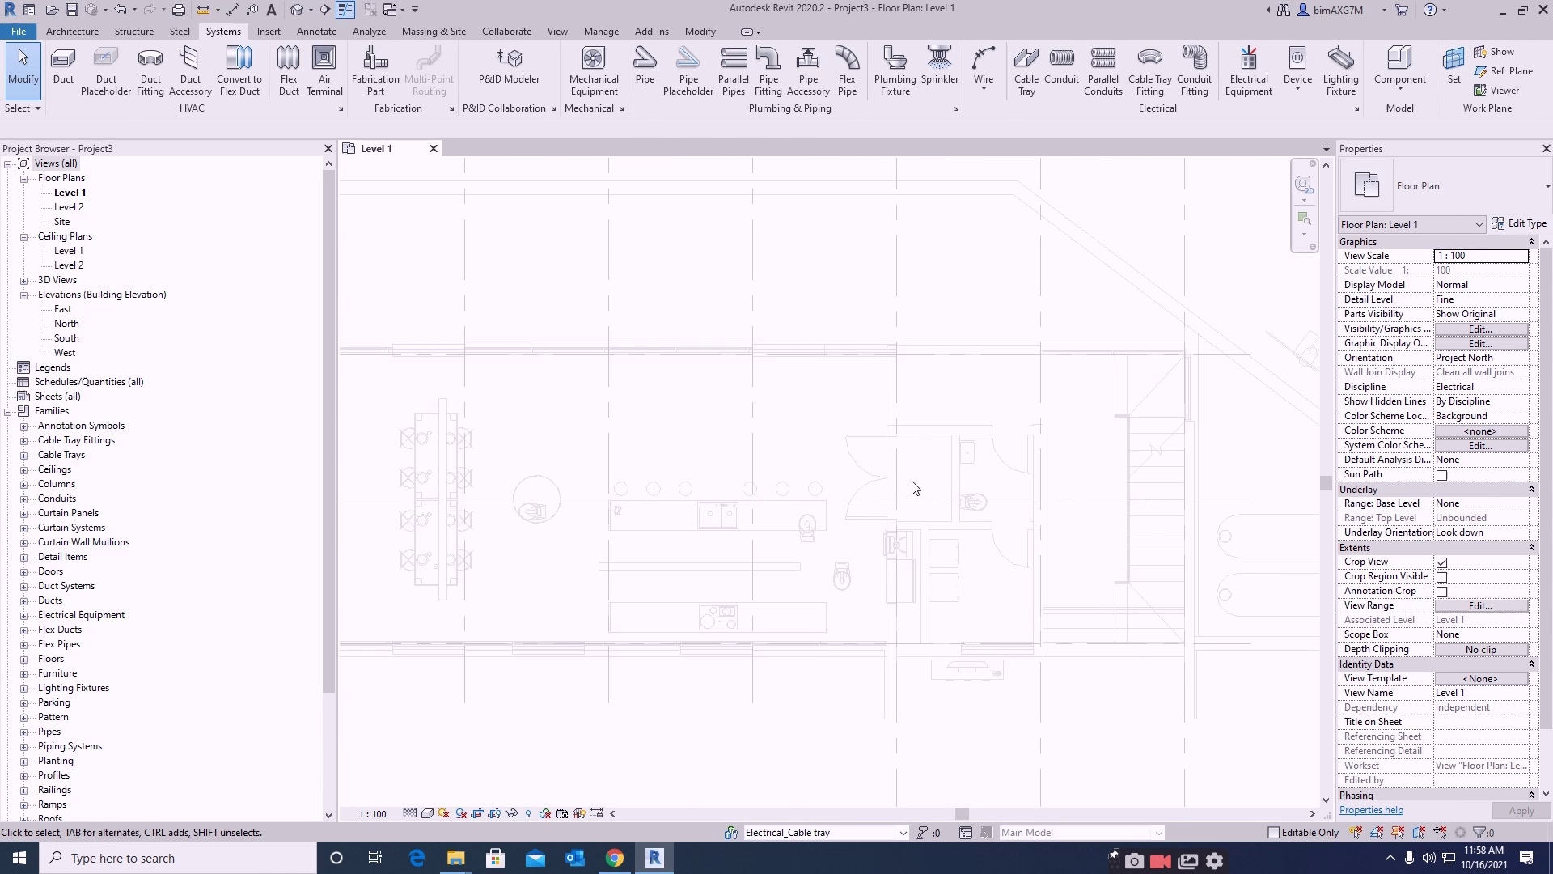
pyautogui.click(815, 833)
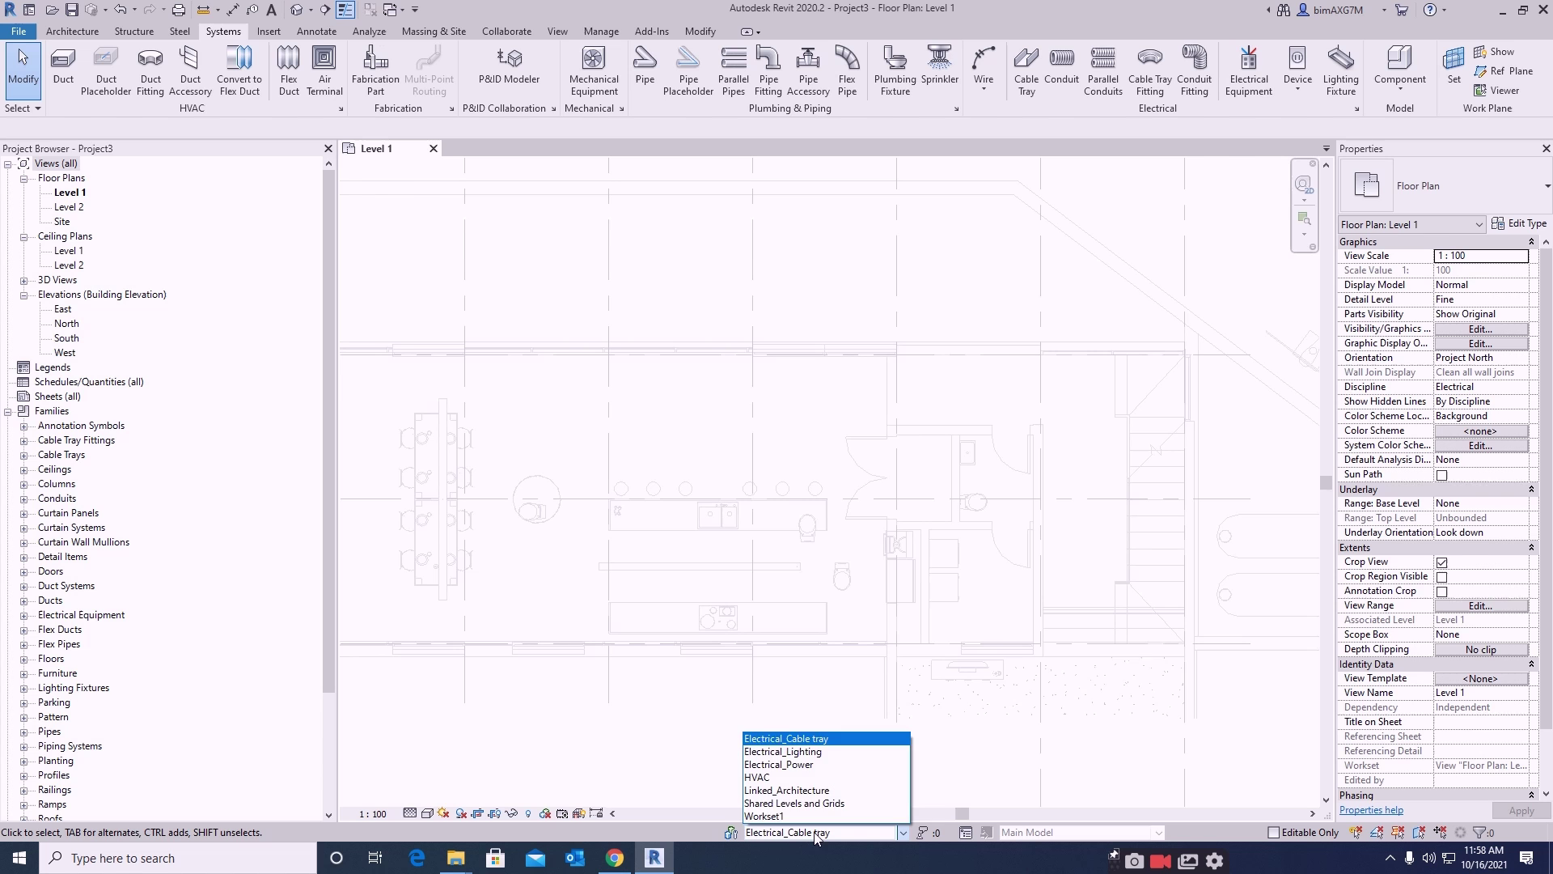
pyautogui.click(805, 738)
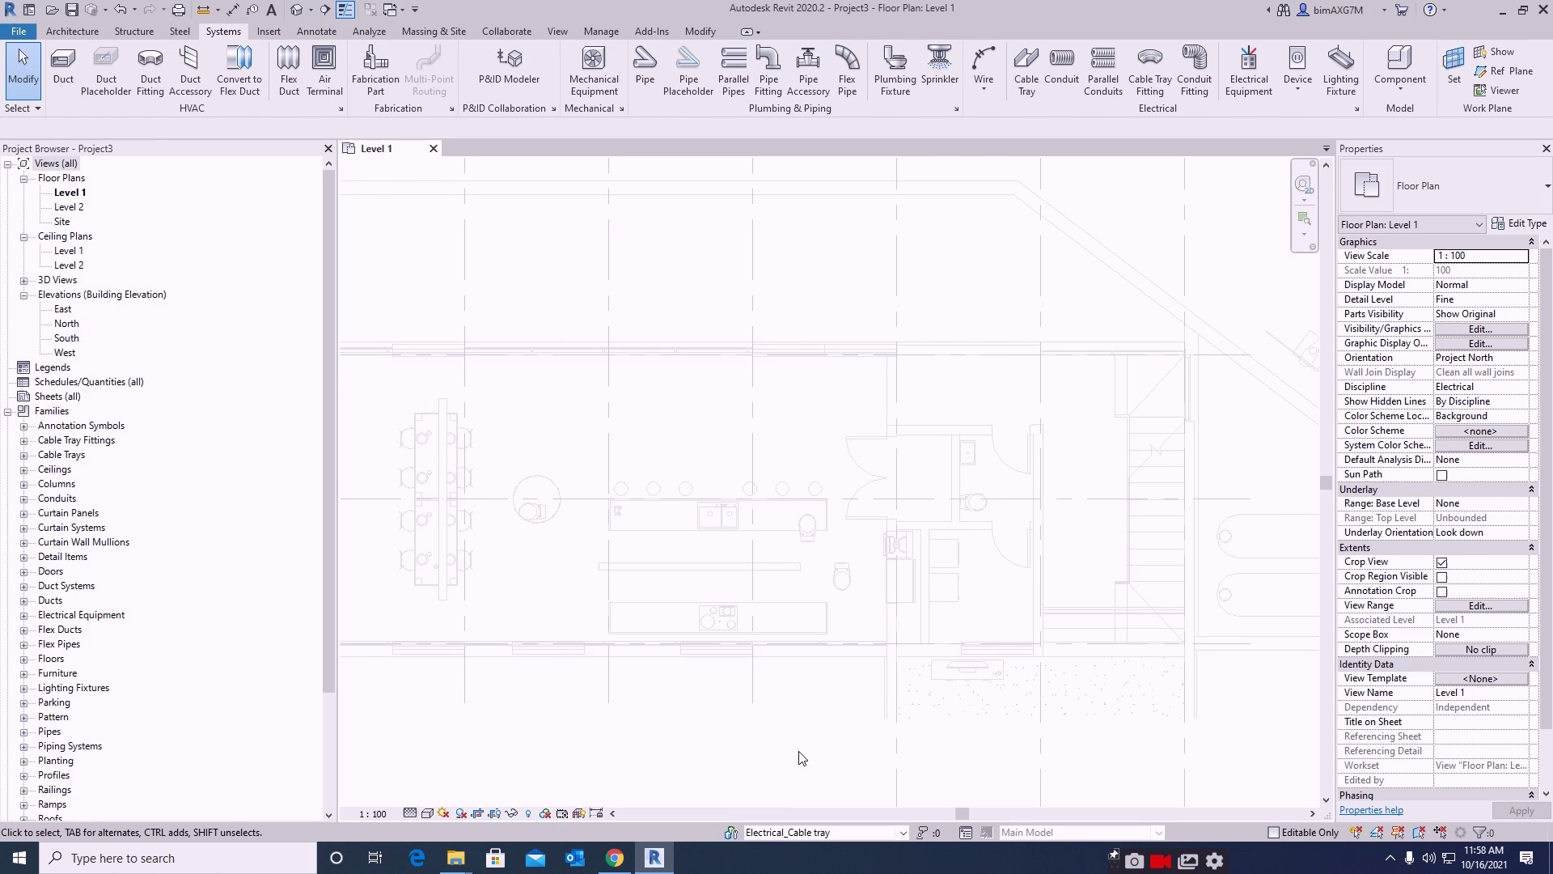
pyautogui.click(731, 832)
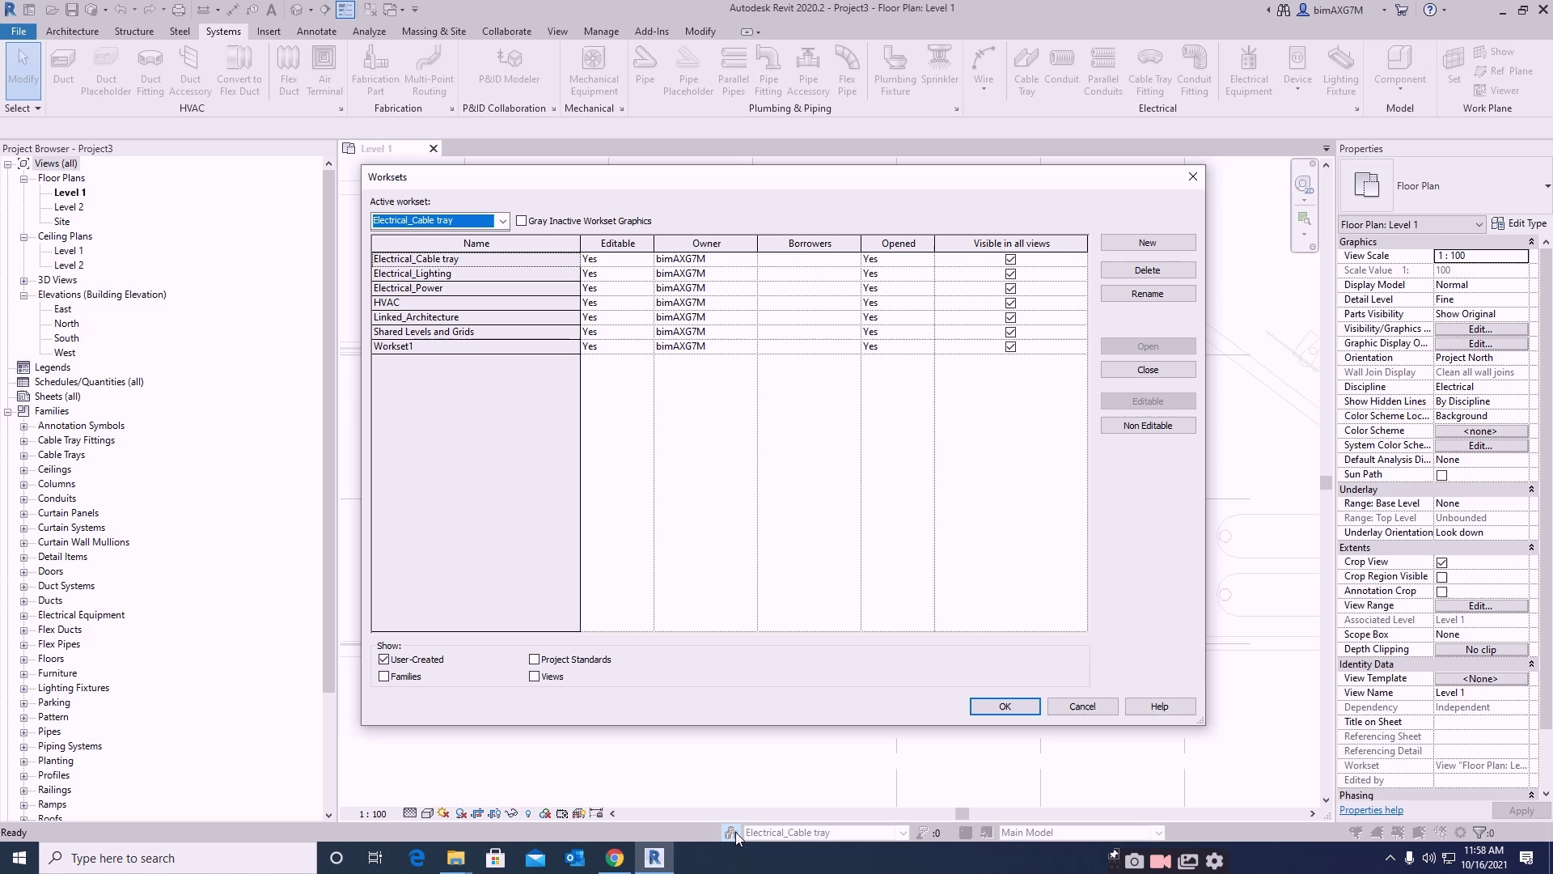
pyautogui.click(993, 708)
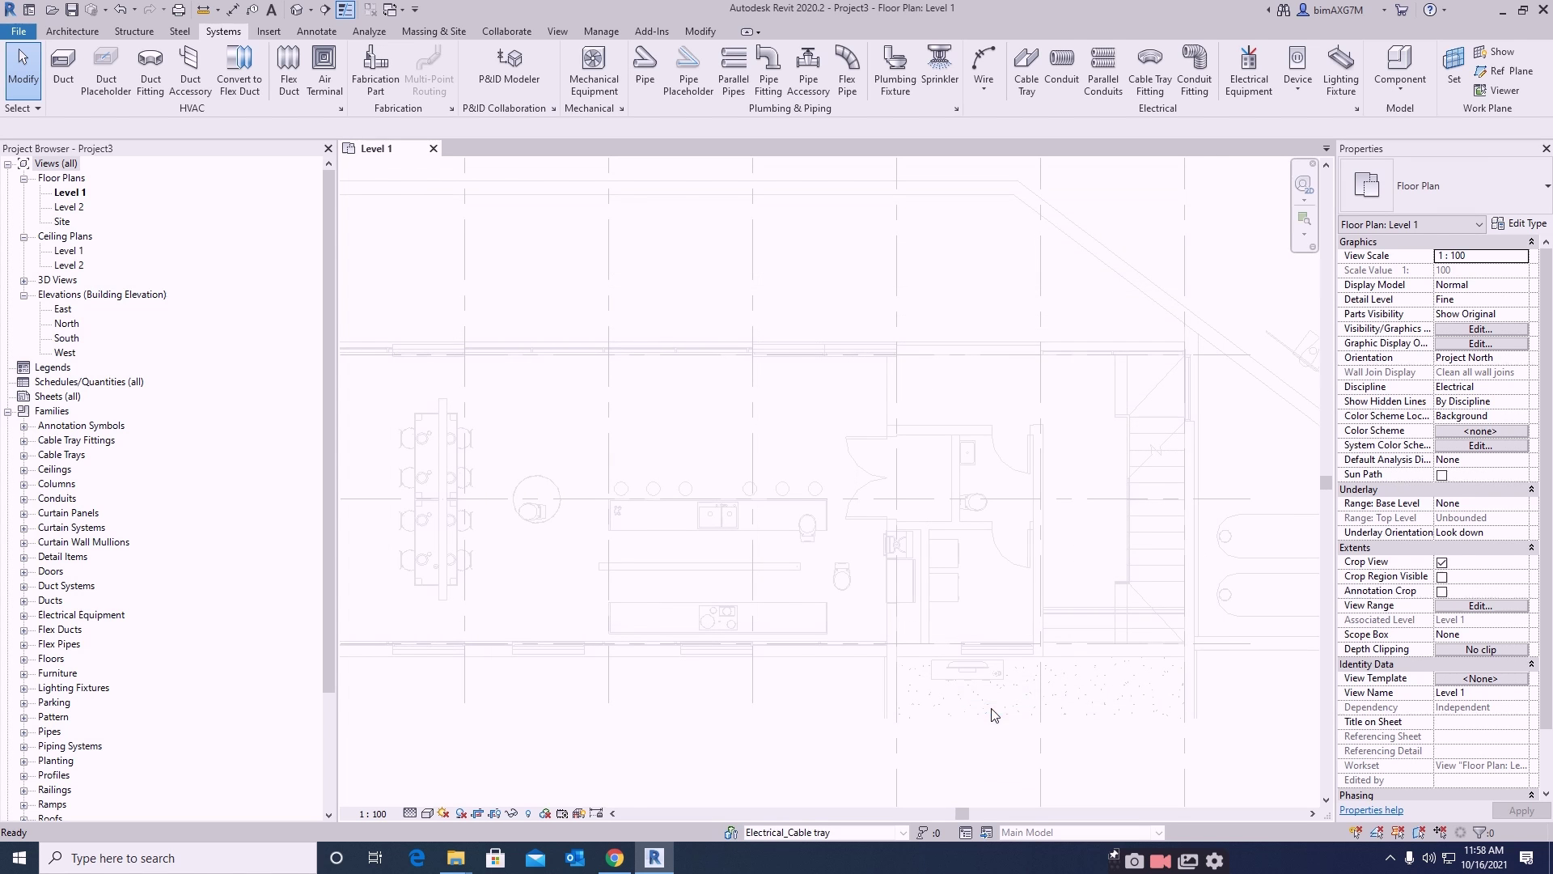
pyautogui.scroll(1, 985, 504)
pyautogui.scroll(1, 960, 482)
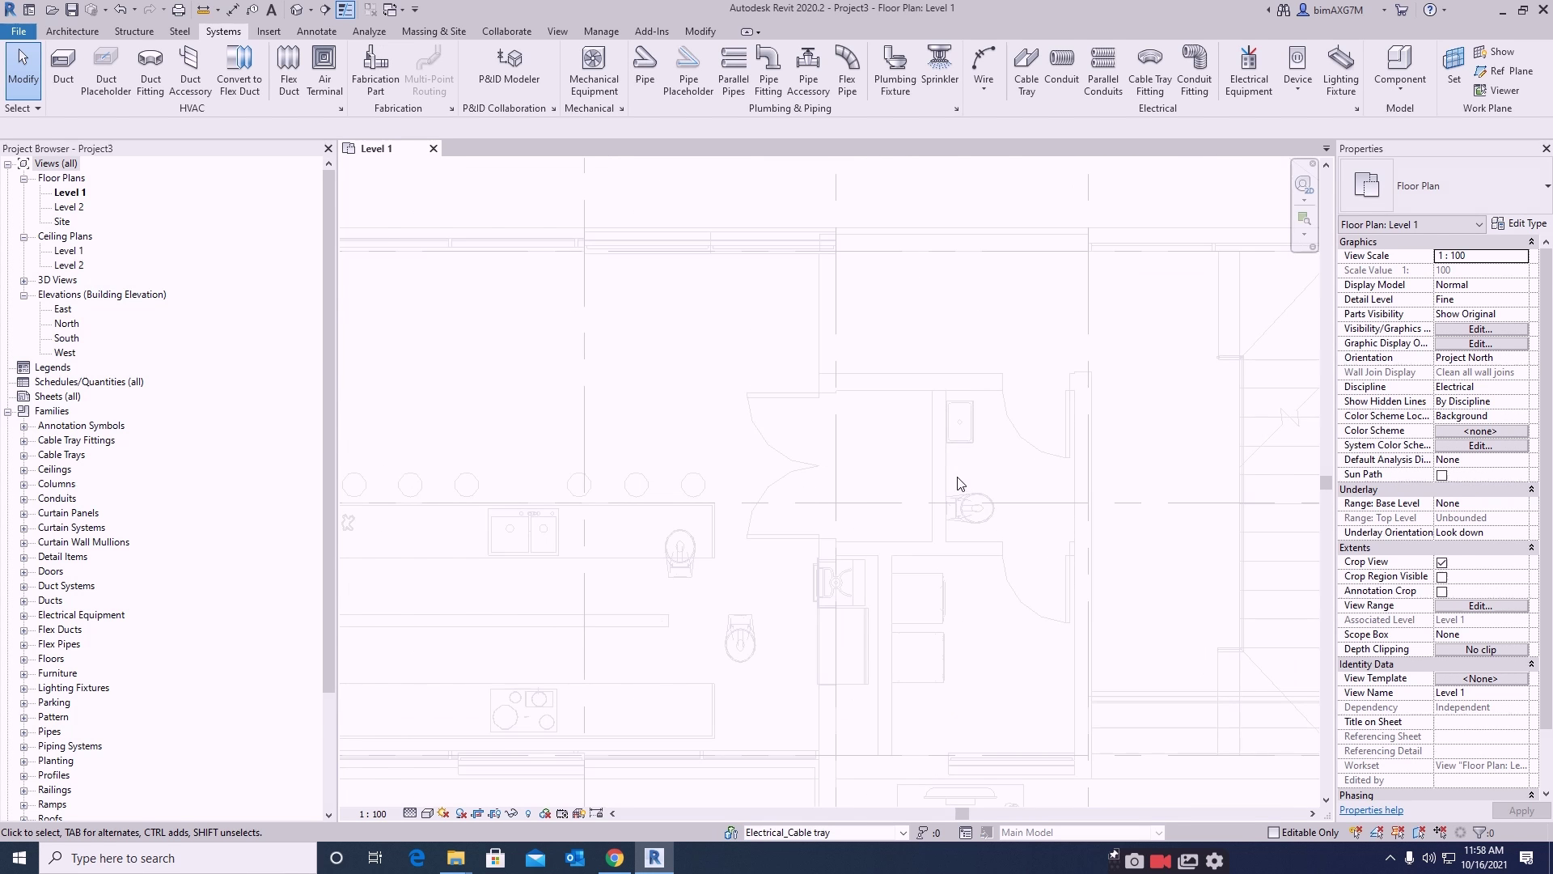
pyautogui.moveTo(960, 482); pyautogui.dragTo(1064, 485, button='middle')
pyautogui.scroll(-1, 1005, 510)
pyautogui.scroll(-2, 1004, 509)
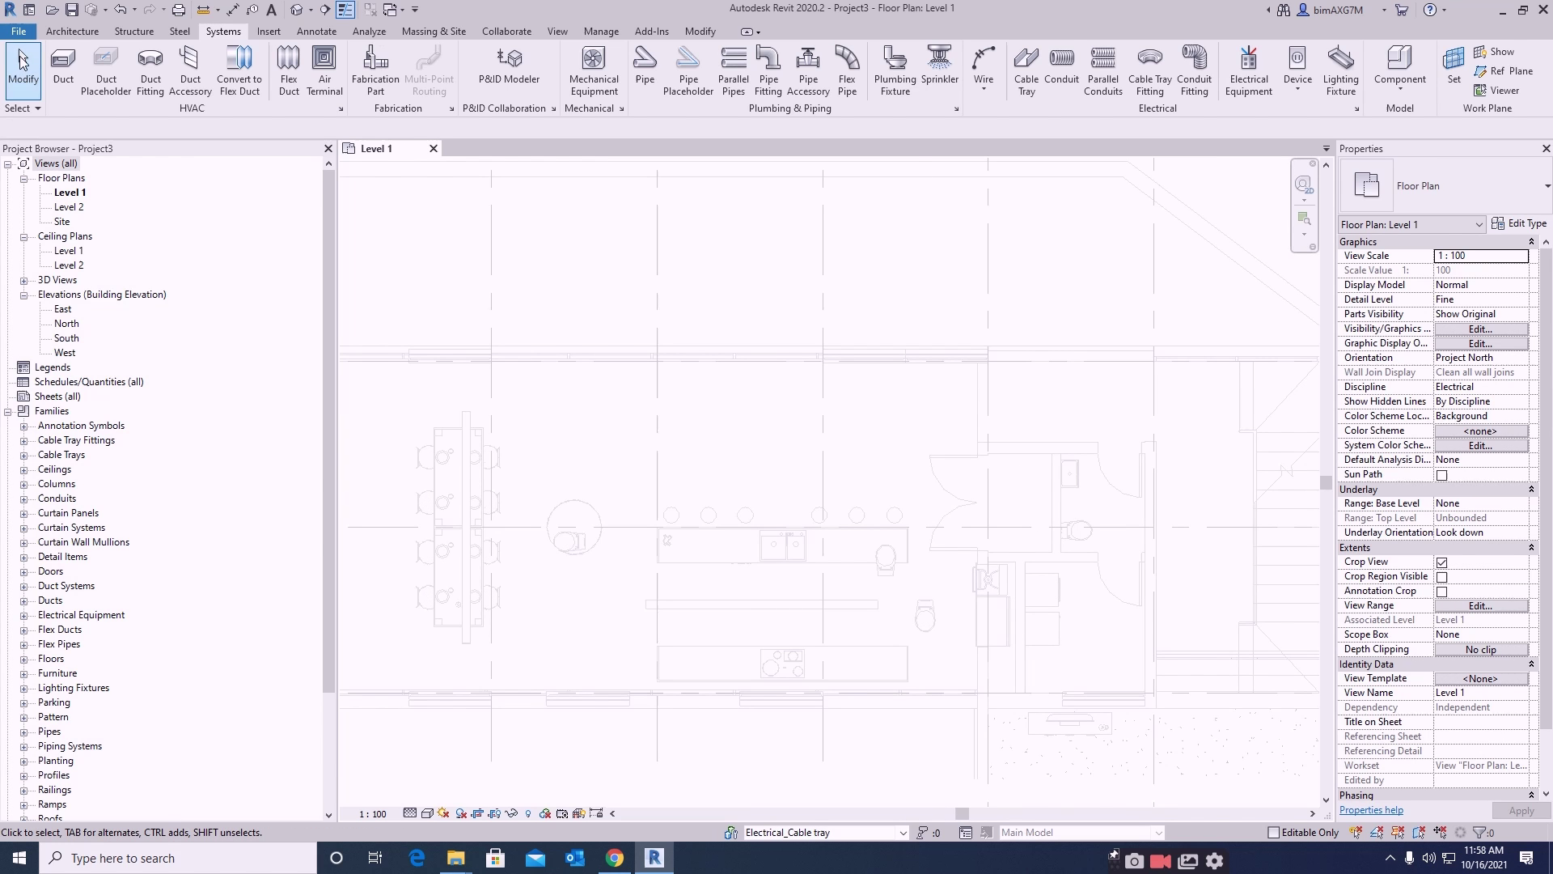
pyautogui.click(72, 31)
pyautogui.click(134, 31)
pyautogui.click(212, 34)
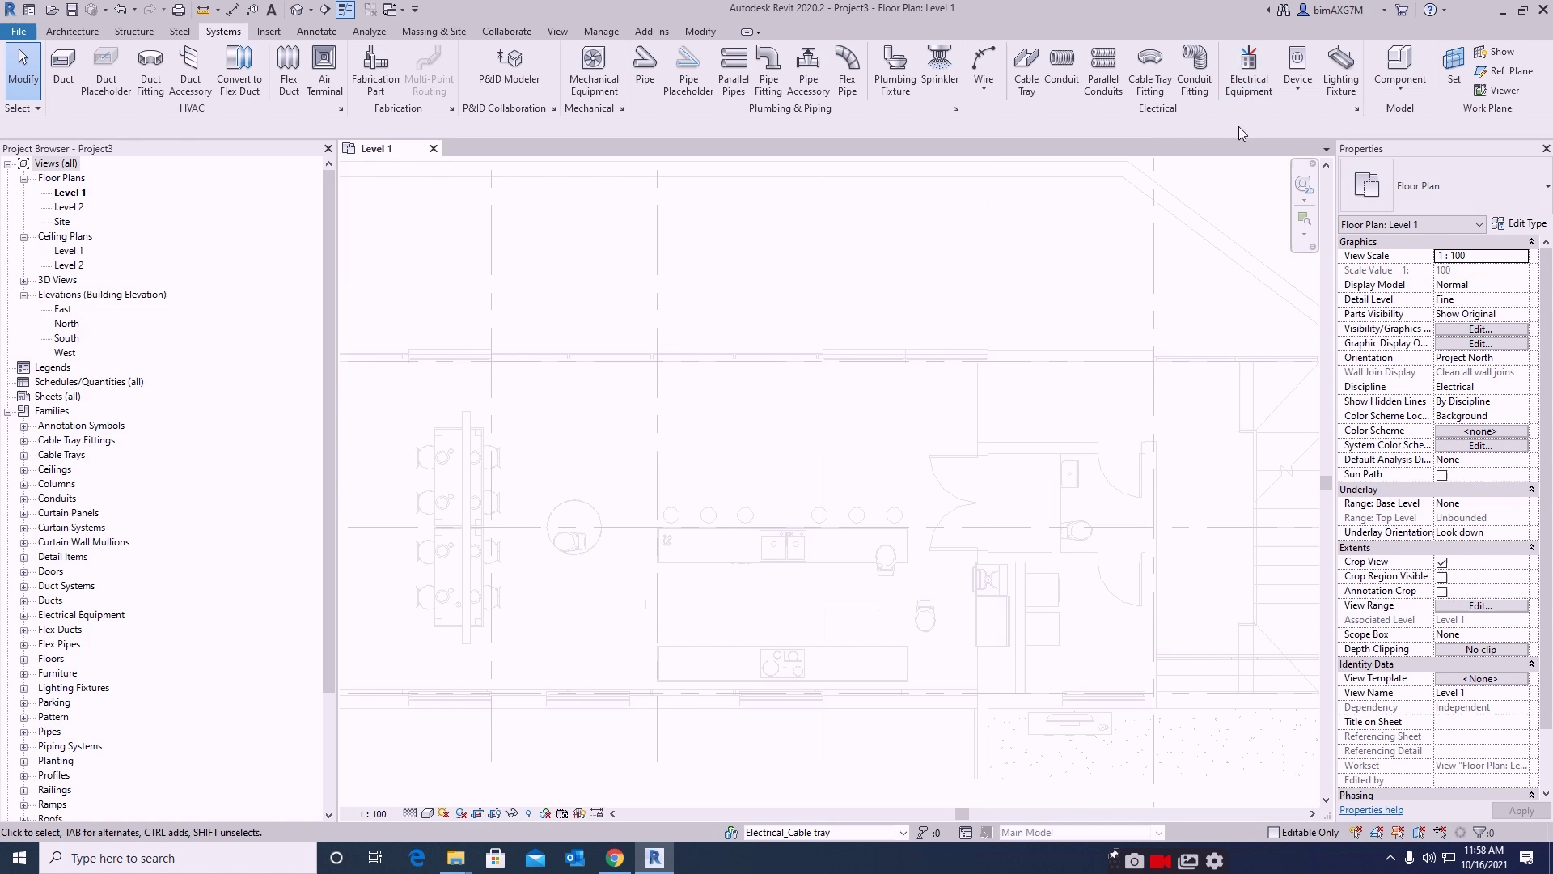
# - Place three DB electrical equipment units 800 mm above Level 1 in the small room behind the double door, two on the east wall and one on the south wall
pyautogui.click(1248, 71)
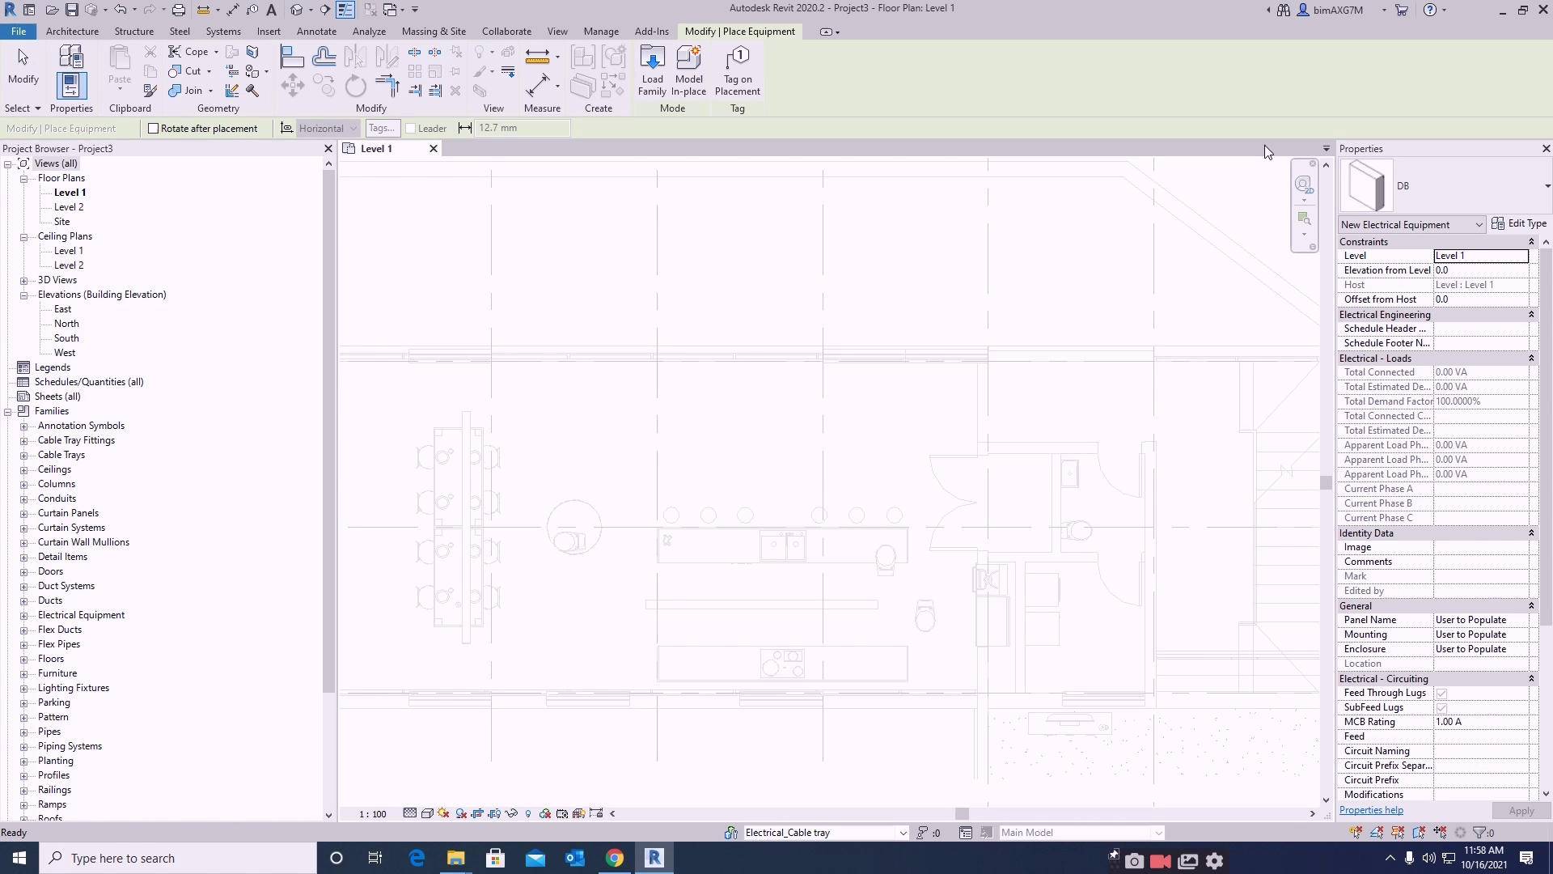
pyautogui.scroll(4, 995, 506)
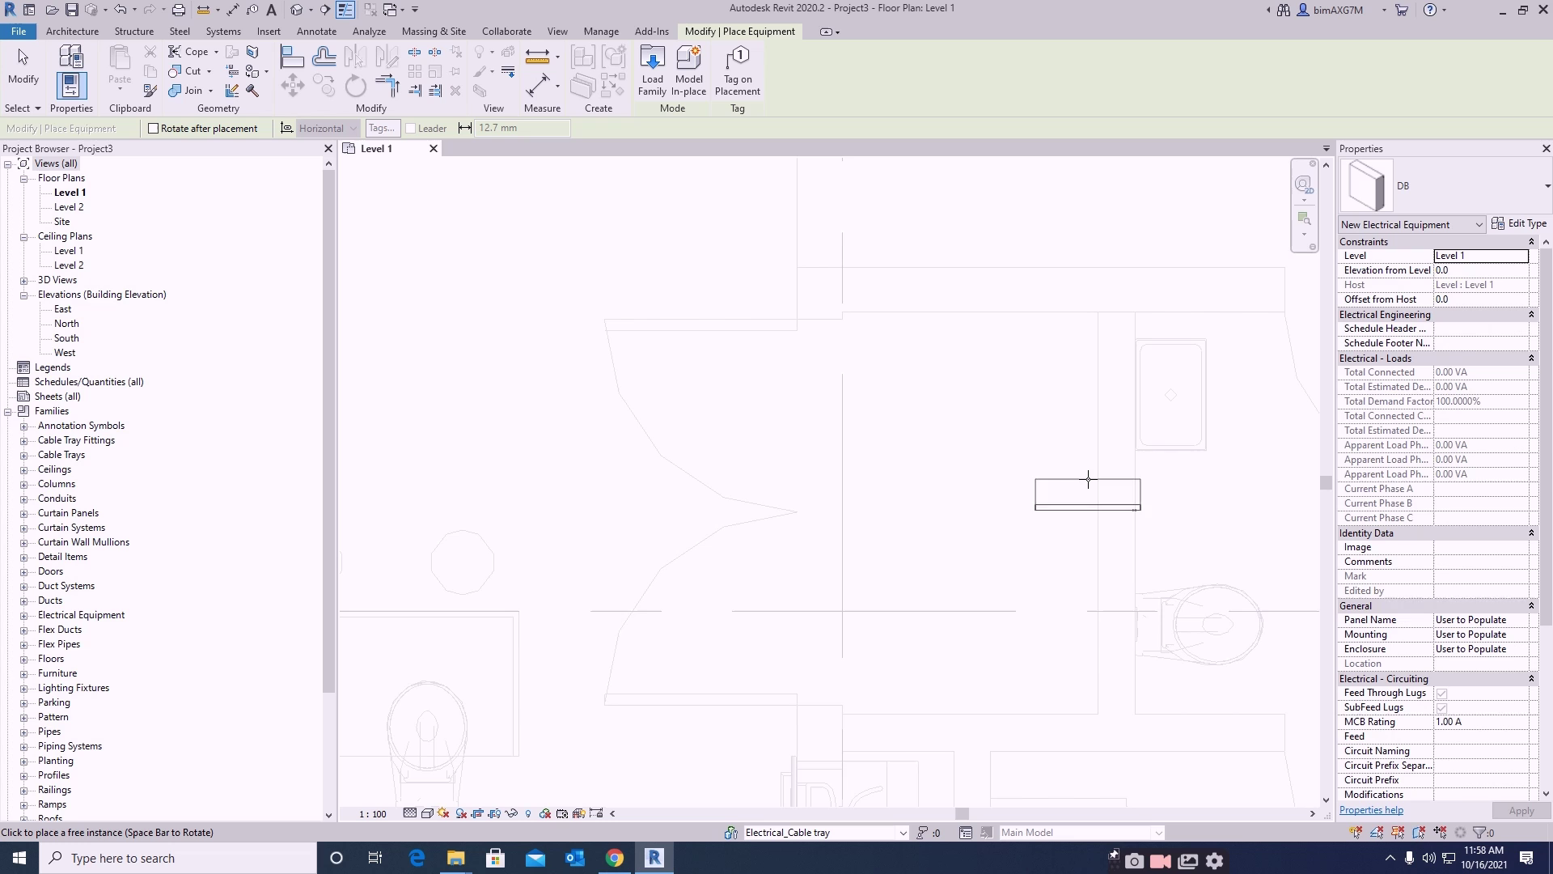
pyautogui.press('space')
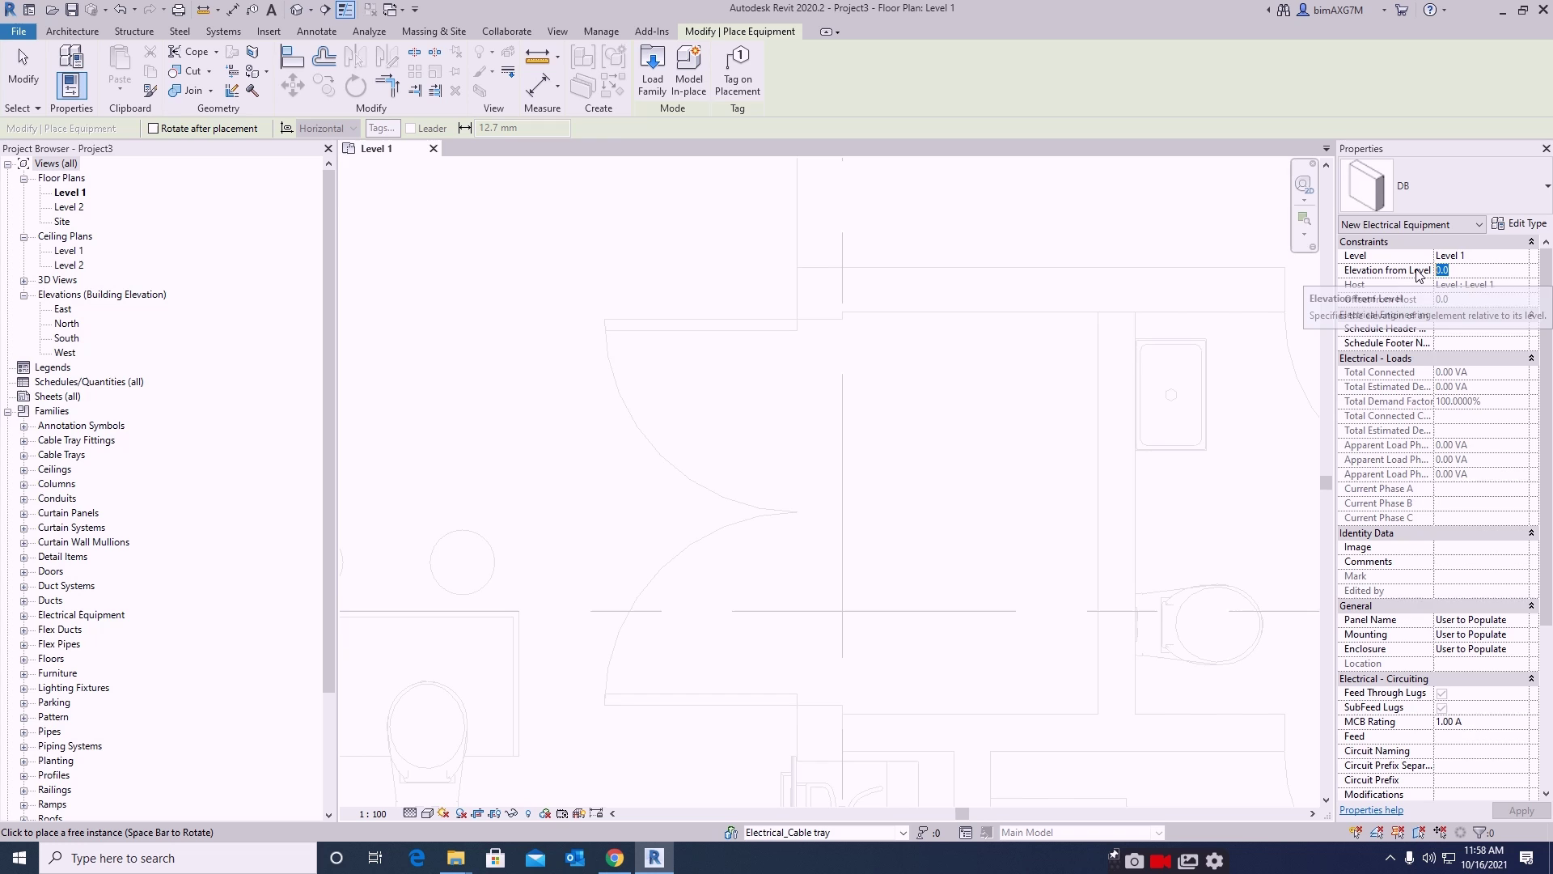
pyautogui.write('80')
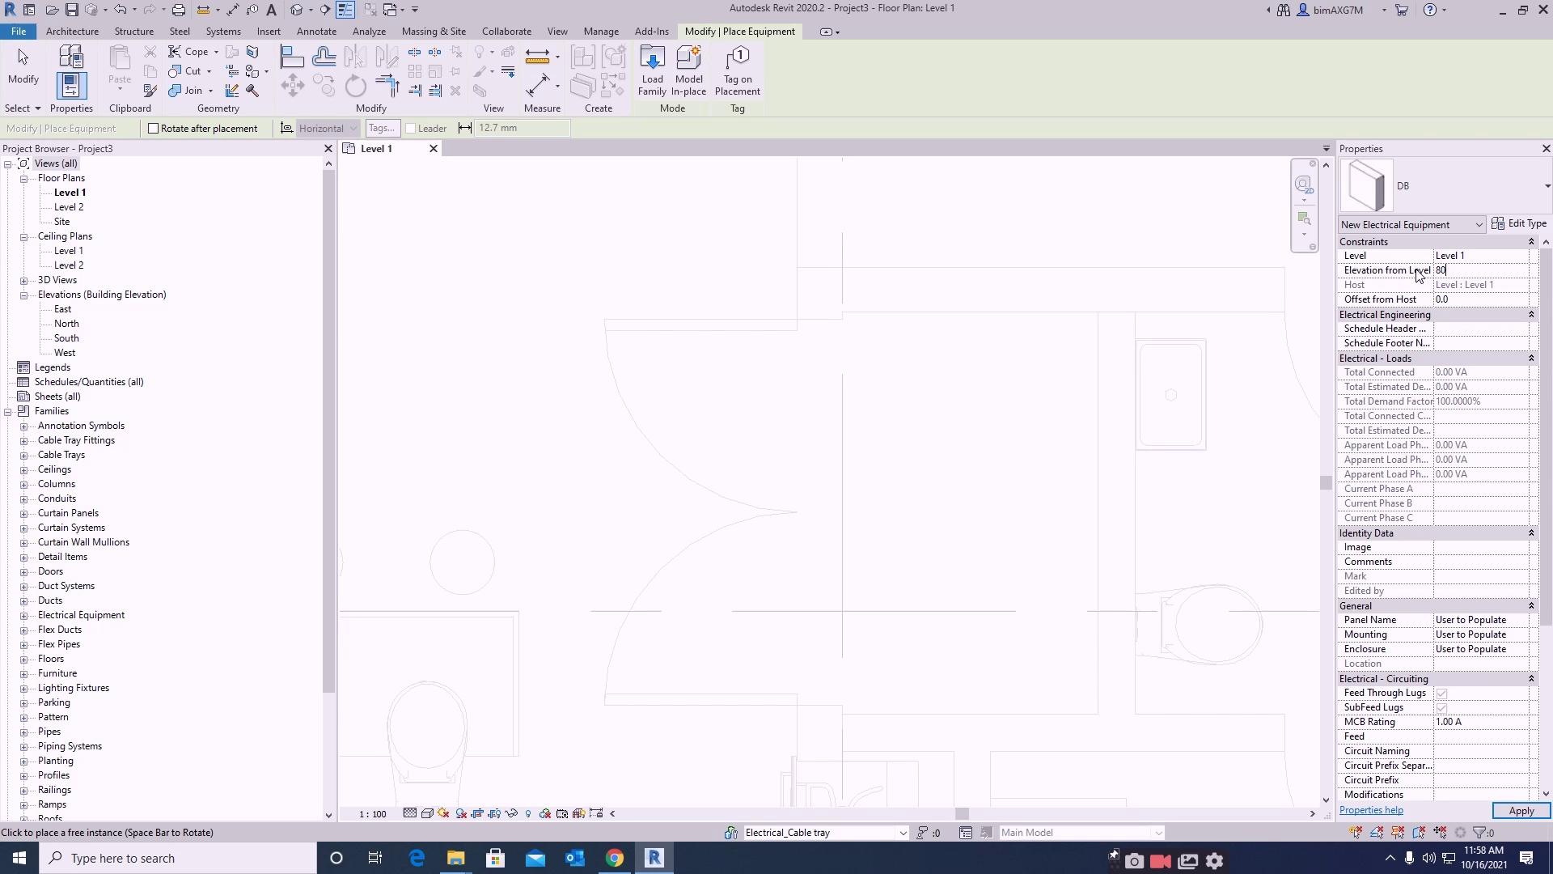
pyautogui.press('Return')
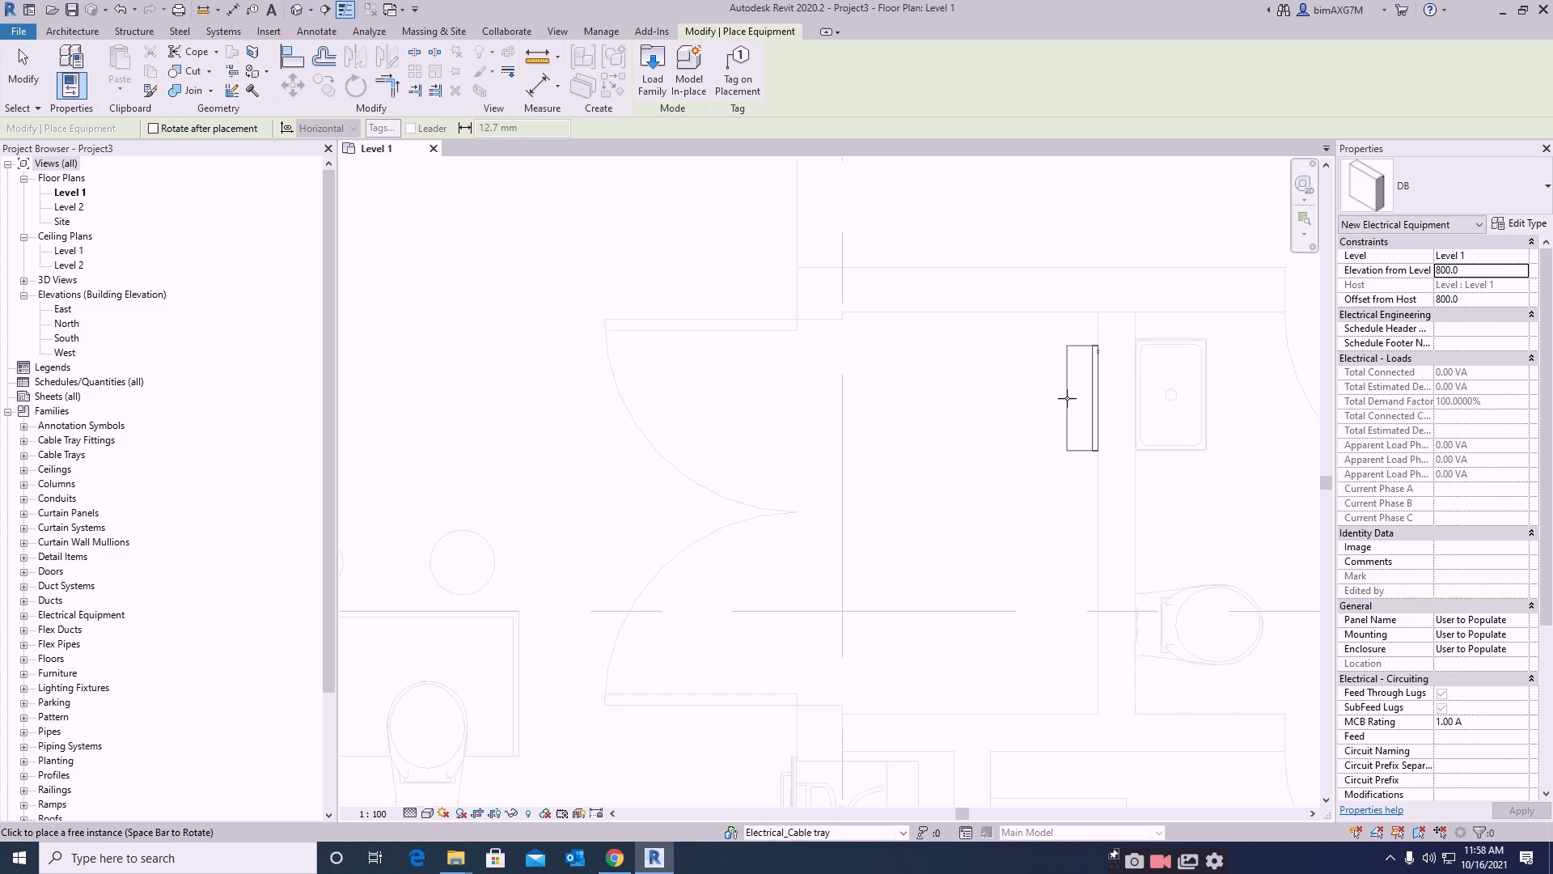
pyautogui.click(1067, 398)
pyautogui.click(1064, 570)
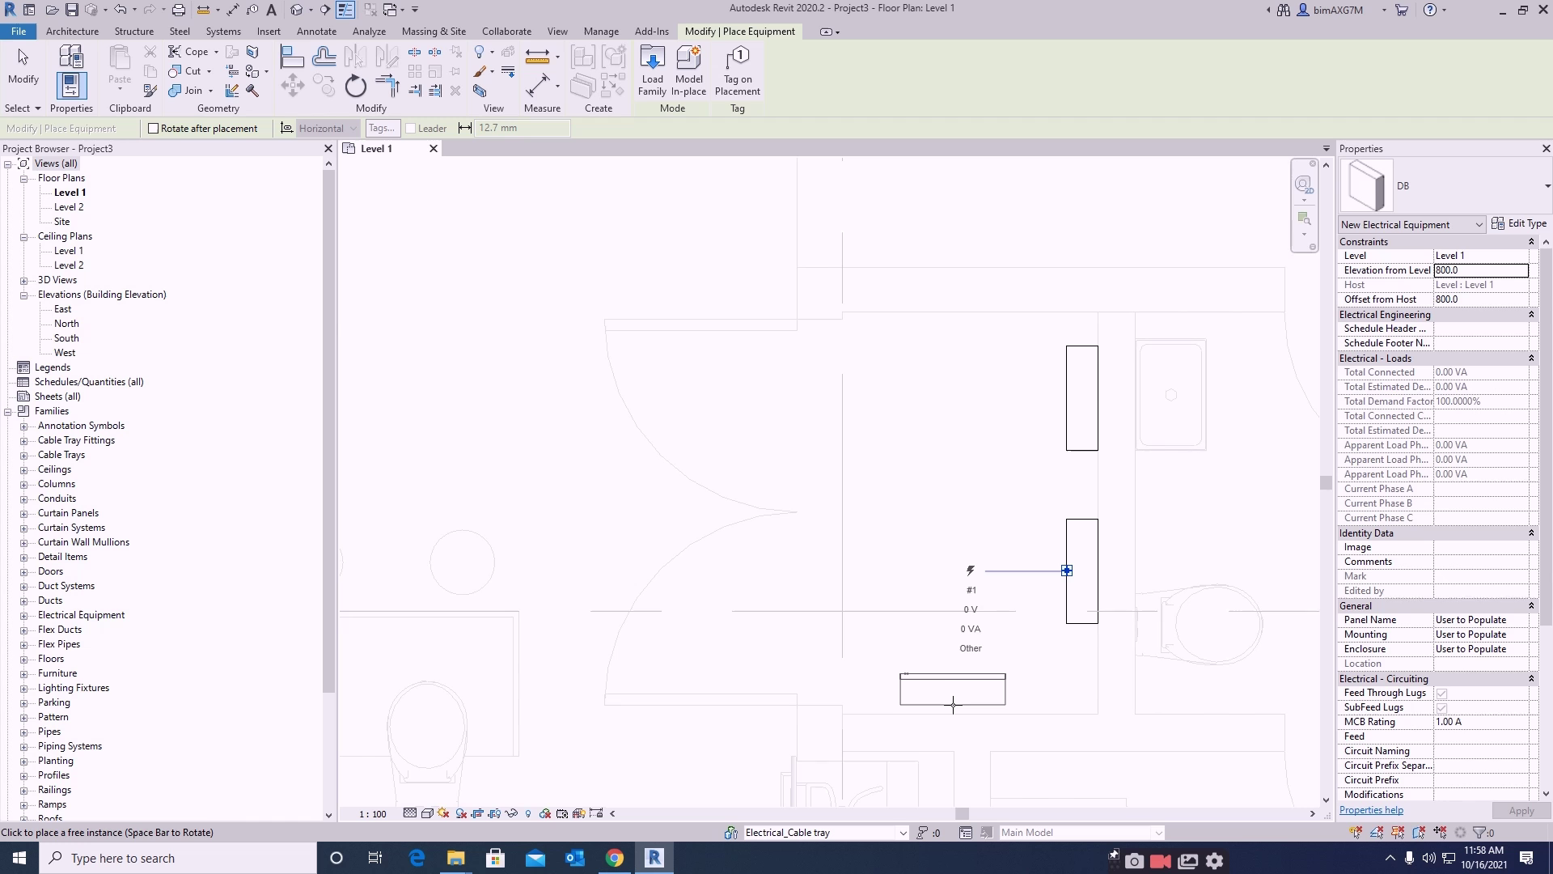
pyautogui.click(954, 712)
pyautogui.press('Escape')
pyautogui.press('Escape')
pyautogui.scroll(-2, 695, 440)
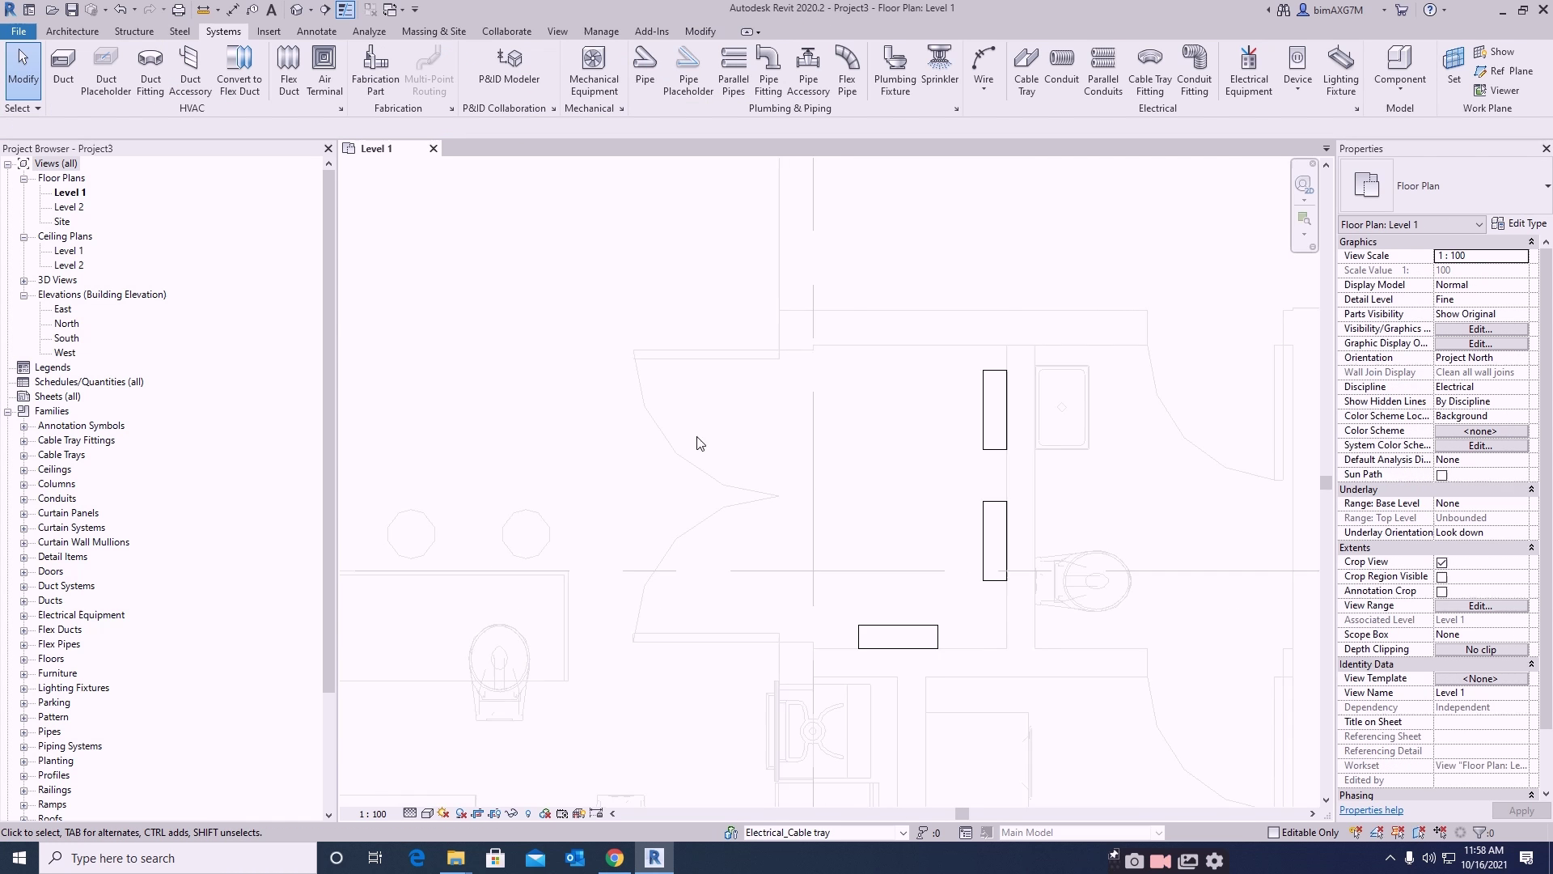
# - Create a similar DB, rotate it and place it on the room's north wall opposite the south-wall DB
pyautogui.click(871, 612)
pyautogui.press('c')
pyautogui.press('s')
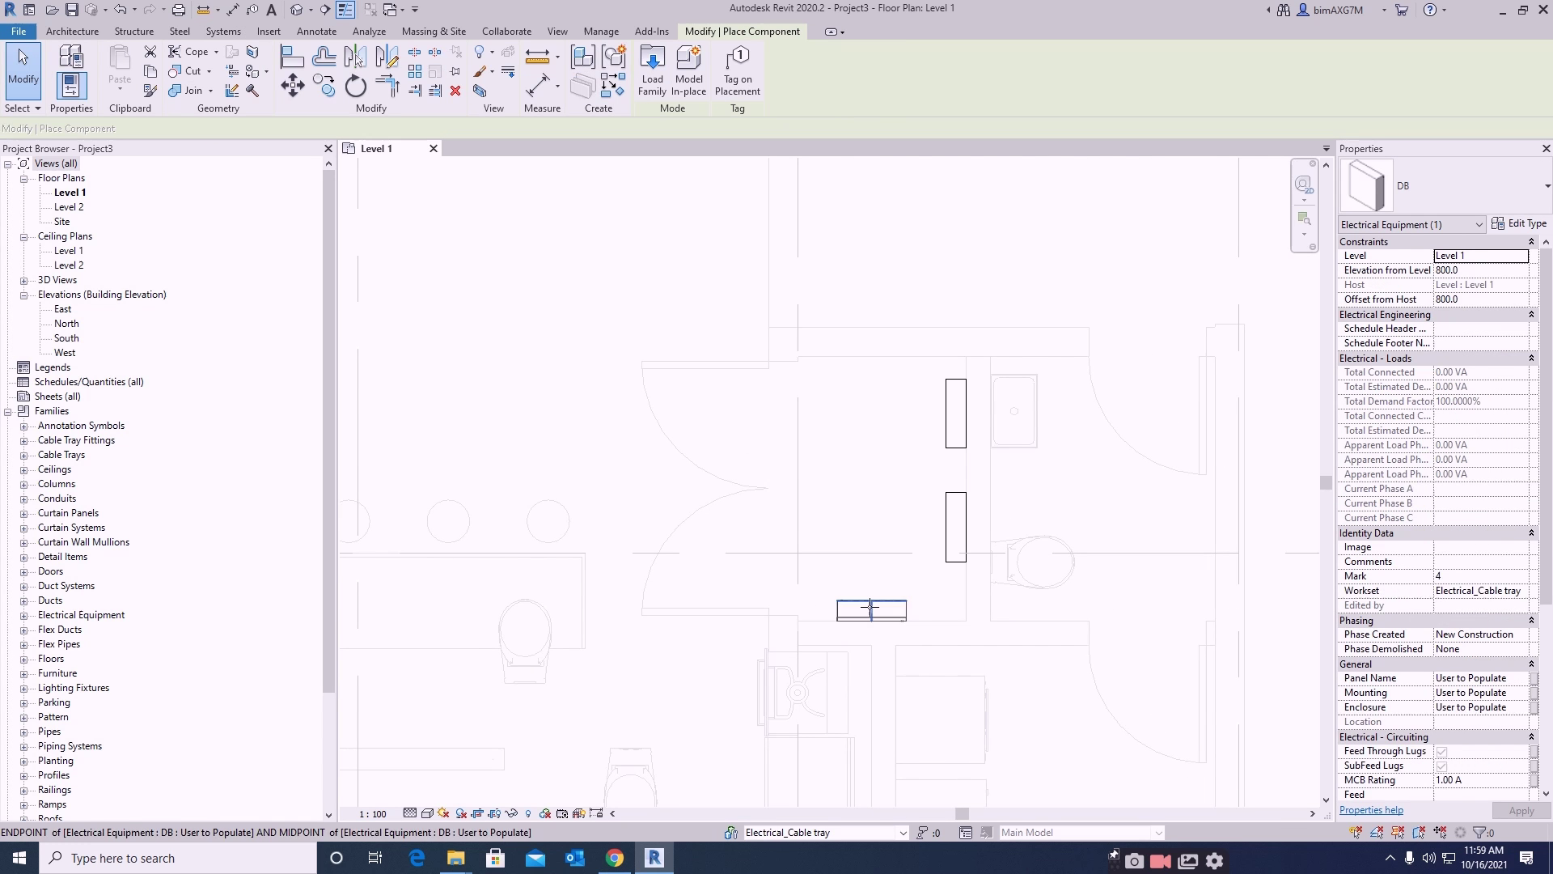
pyautogui.press('space')
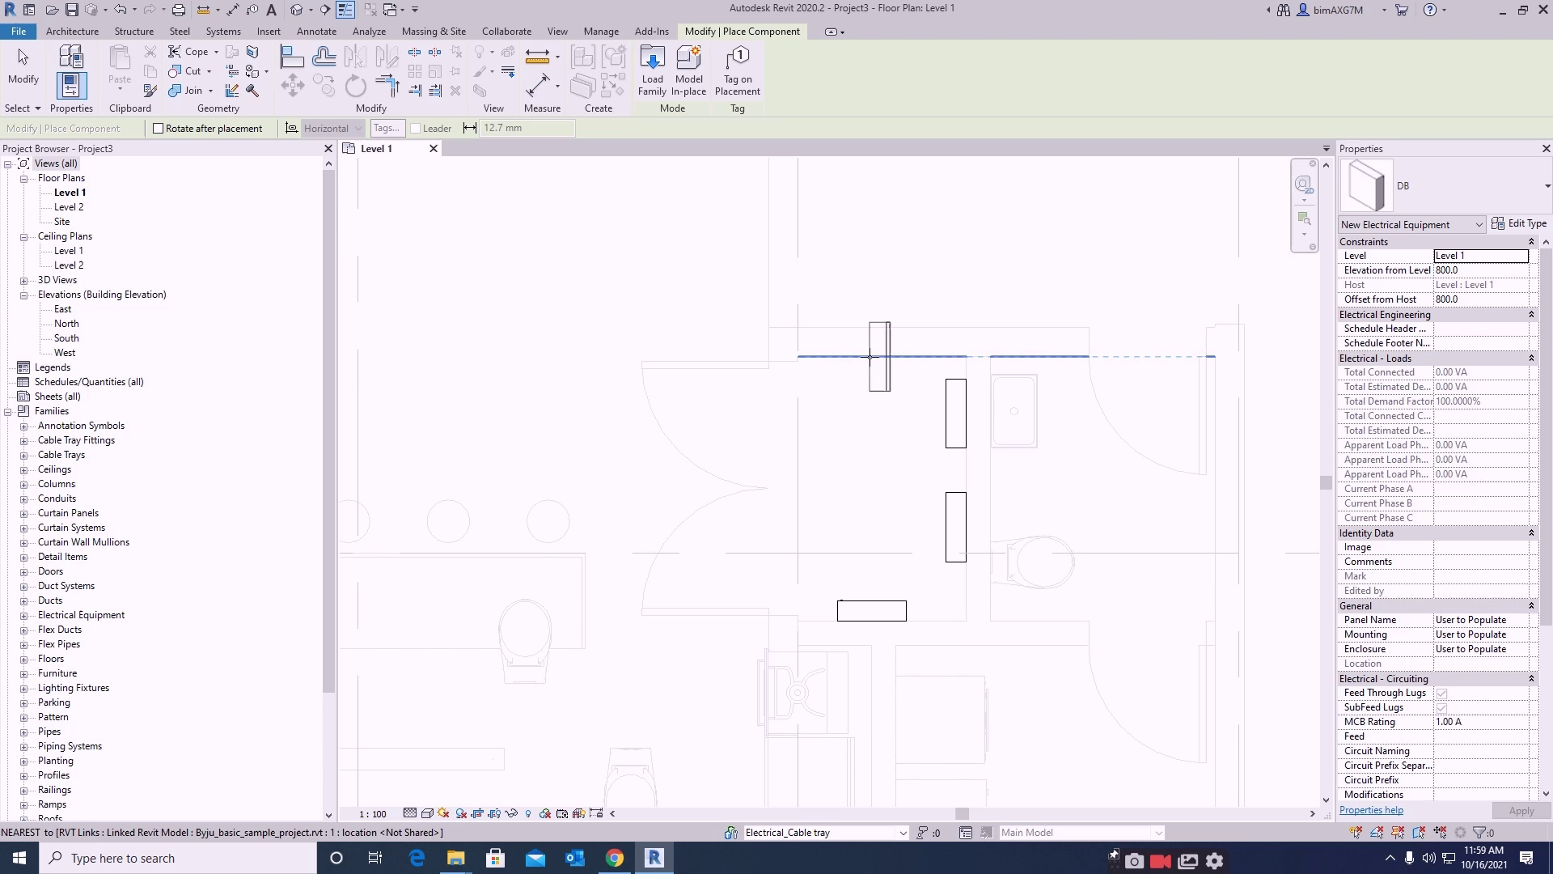
pyautogui.press('space')
pyautogui.press('space')
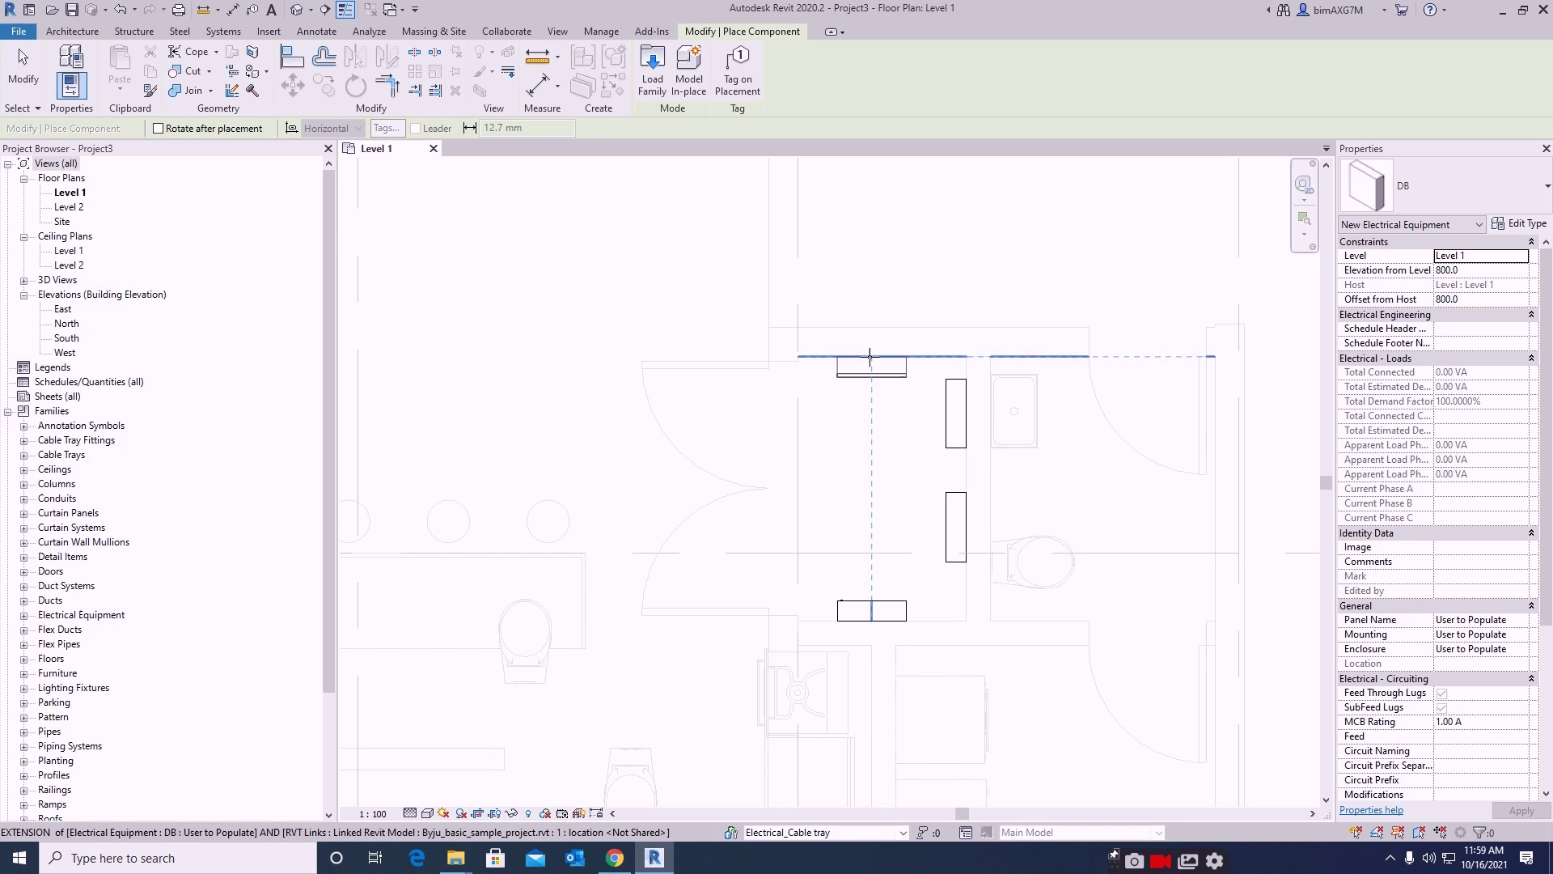
pyautogui.click(877, 356)
pyautogui.press('Escape')
pyautogui.press('Escape')
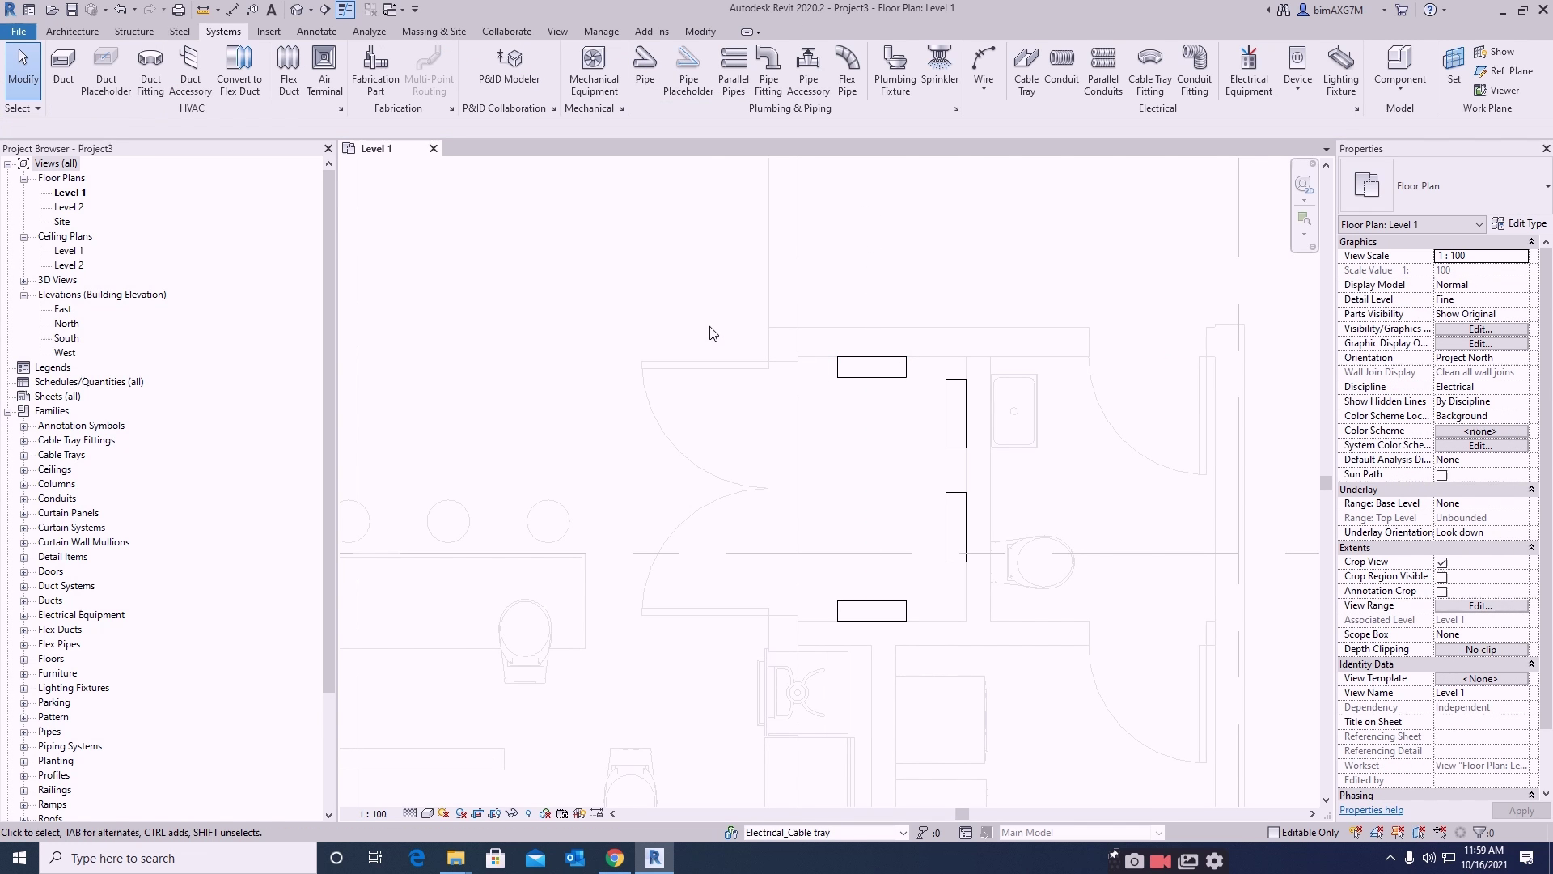
# - Open a 3D view with a section box around the four DB units
pyautogui.moveTo(701, 315); pyautogui.dragTo(1032, 703)
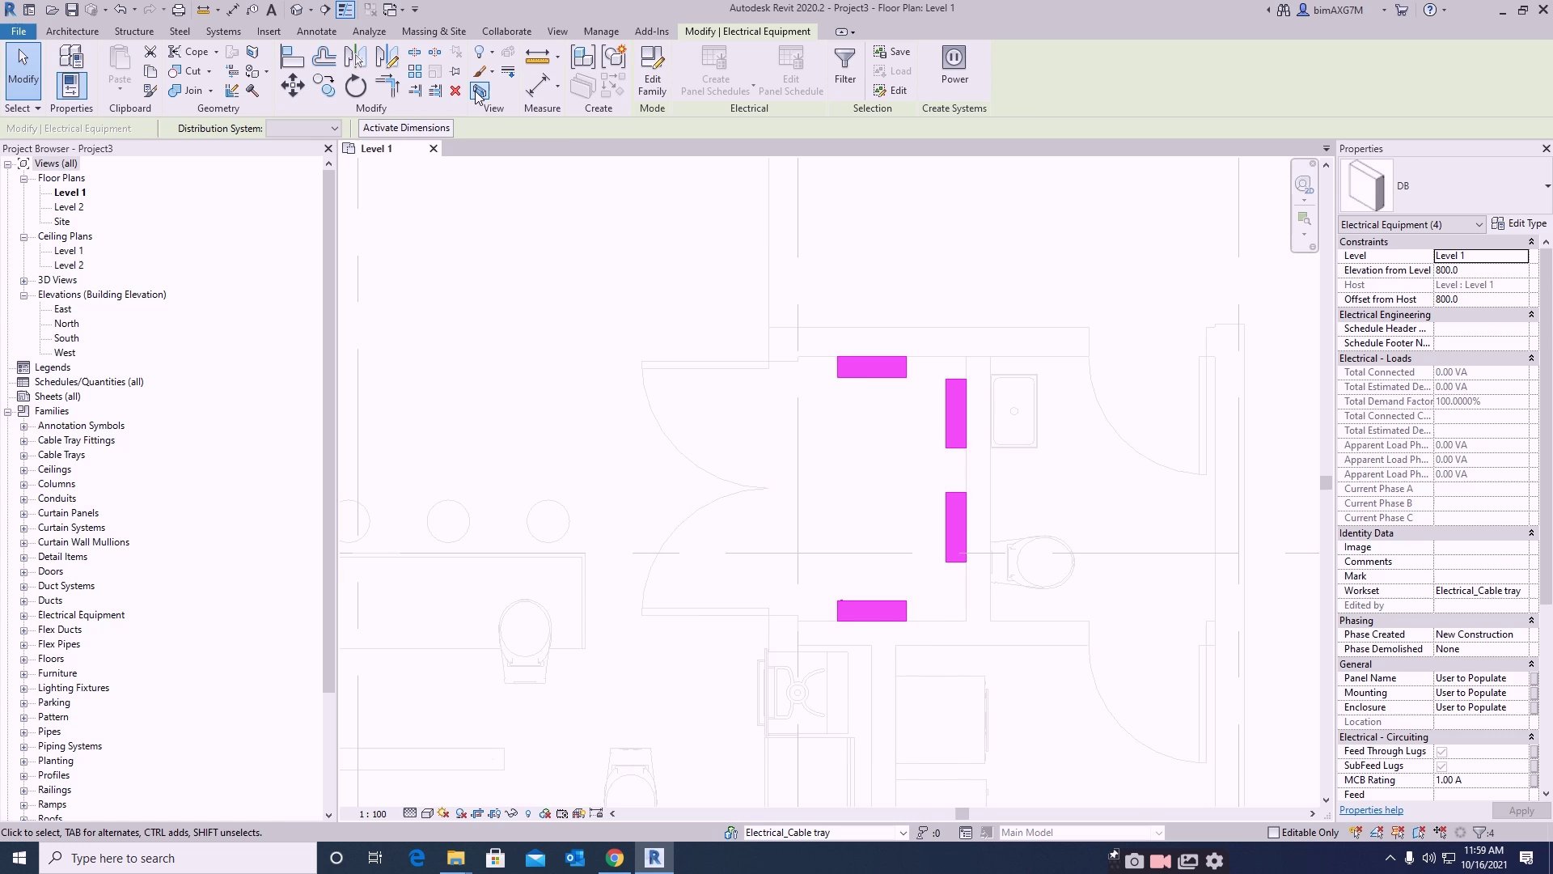
pyautogui.keyDown('shift'); pyautogui.moveTo(682, 511); pyautogui.dragTo(893, 455, button='middle'); pyautogui.keyUp('shift')
pyautogui.scroll(-3, 842, 465)
pyautogui.keyDown('shift'); pyautogui.moveTo(839, 517); pyautogui.dragTo(822, 438, button='middle'); pyautogui.keyUp('shift')
# - Adjust the vertical extent of the section box around the DB room in the 3D view
pyautogui.click(930, 440)
pyautogui.moveTo(893, 400); pyautogui.dragTo(893, 685)
pyautogui.keyDown('shift'); pyautogui.moveTo(803, 596); pyautogui.dragTo(831, 564, button='middle'); pyautogui.keyUp('shift')
pyautogui.moveTo(876, 324); pyautogui.dragTo(846, 544, button='middle')
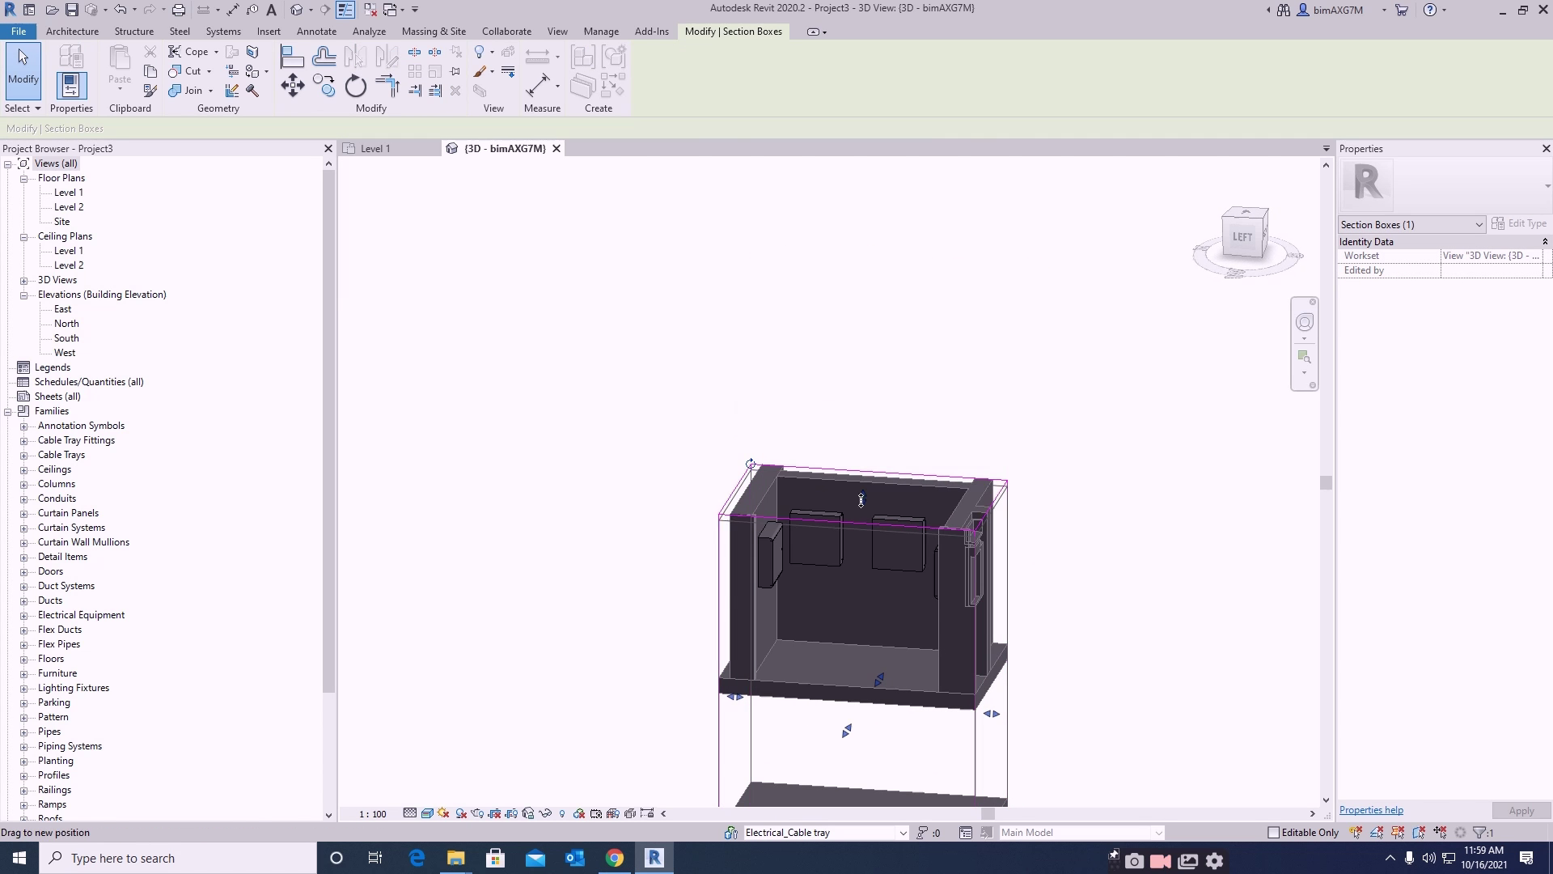
pyautogui.moveTo(862, 500); pyautogui.dragTo(862, 295)
# - Select the four DB units in the 3D view and examine how they sit on the walls
pyautogui.click(620, 486)
pyautogui.moveTo(494, 416); pyautogui.dragTo(1084, 700)
pyautogui.scroll(2, 827, 643)
pyautogui.keyDown('shift'); pyautogui.moveTo(827, 643); pyautogui.dragTo(633, 450, button='middle'); pyautogui.keyUp('shift')
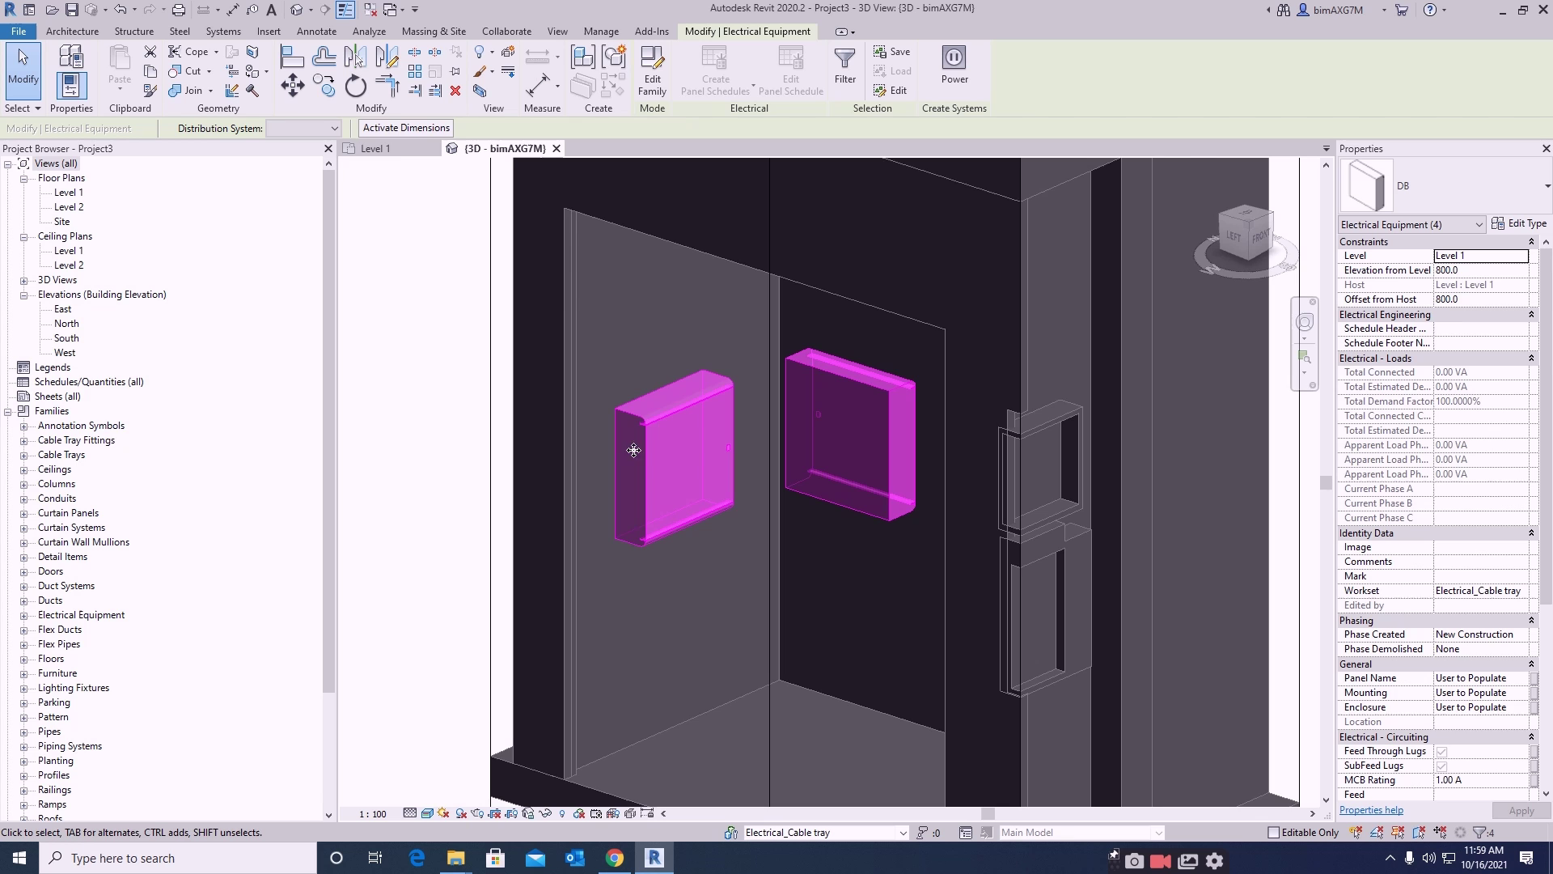
# - Start a cable tray on Level 1 with a width of 100 mm and a middle elevation of 2500 mm
pyautogui.click(393, 150)
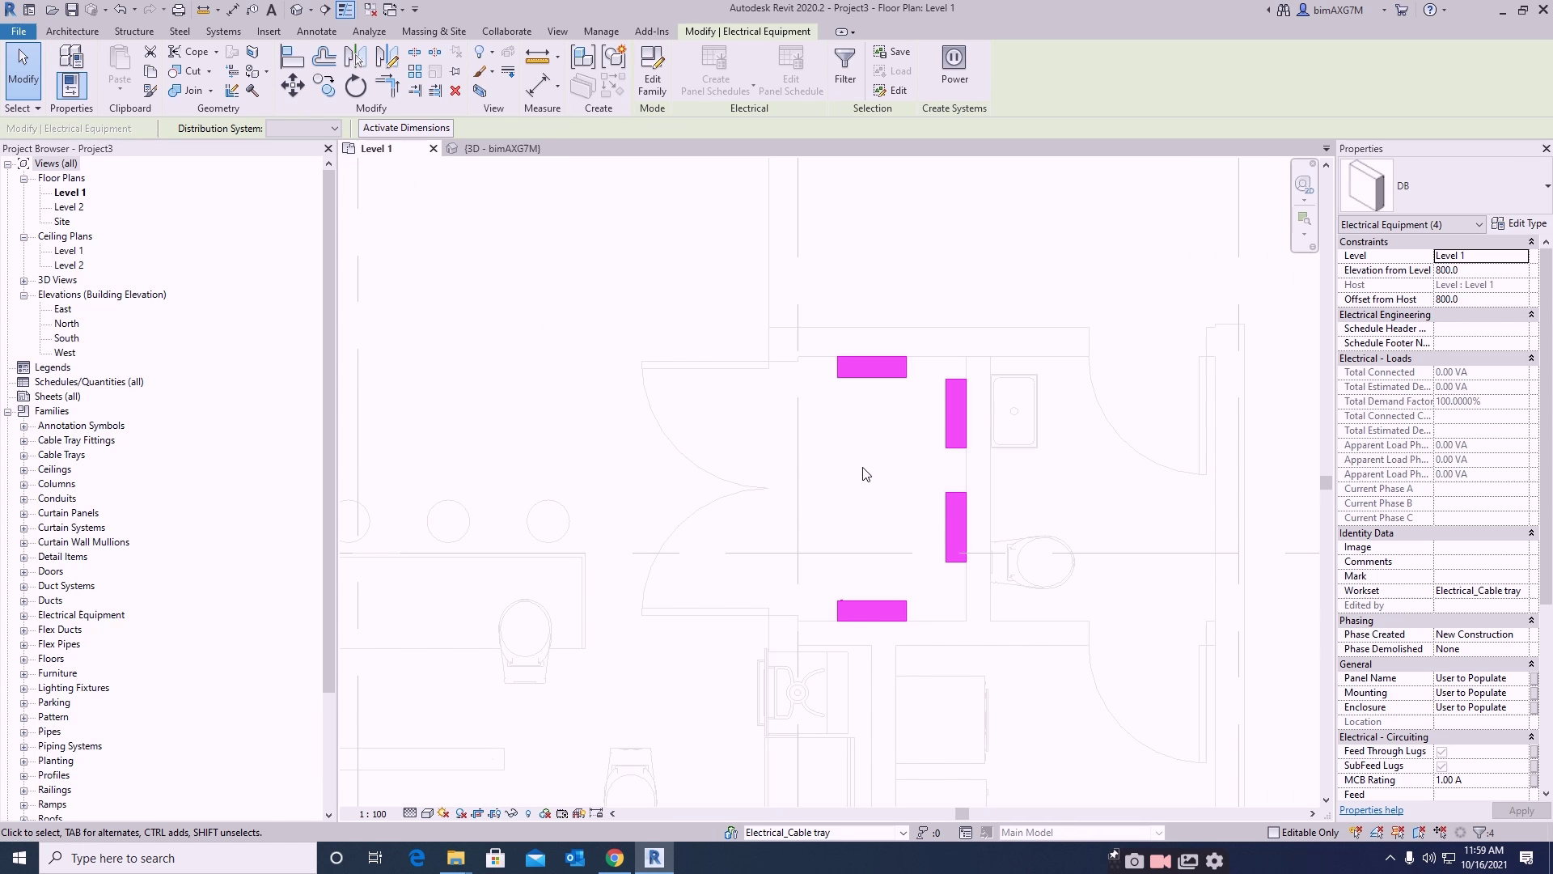
pyautogui.click(891, 474)
pyautogui.scroll(-3, 893, 493)
pyautogui.moveTo(552, 584); pyautogui.dragTo(767, 542, button='middle')
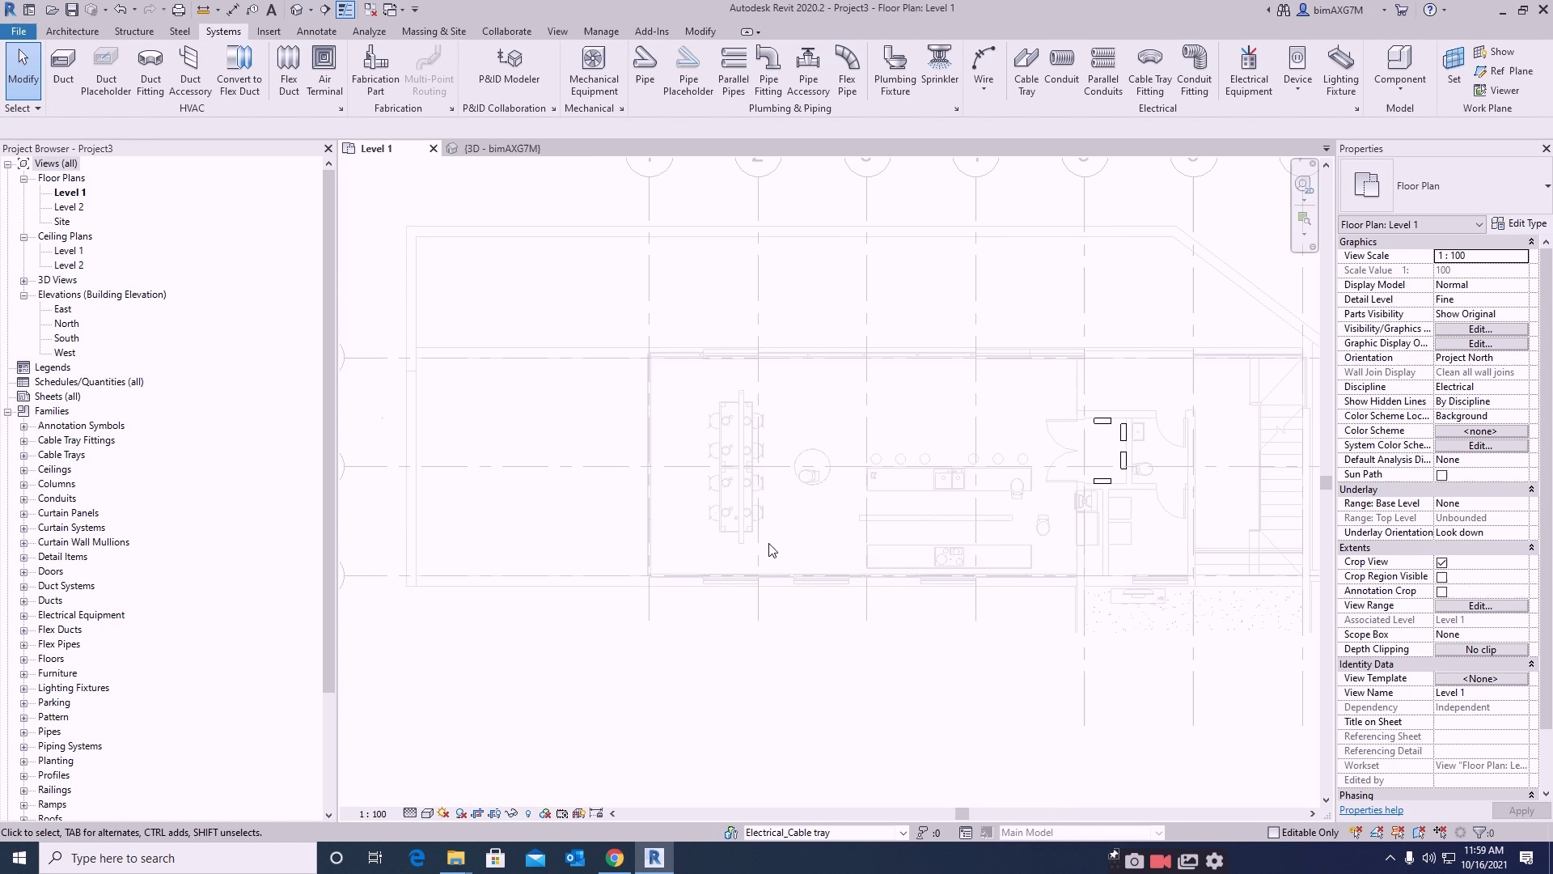
pyautogui.scroll(1, 1147, 448)
pyautogui.click(1027, 71)
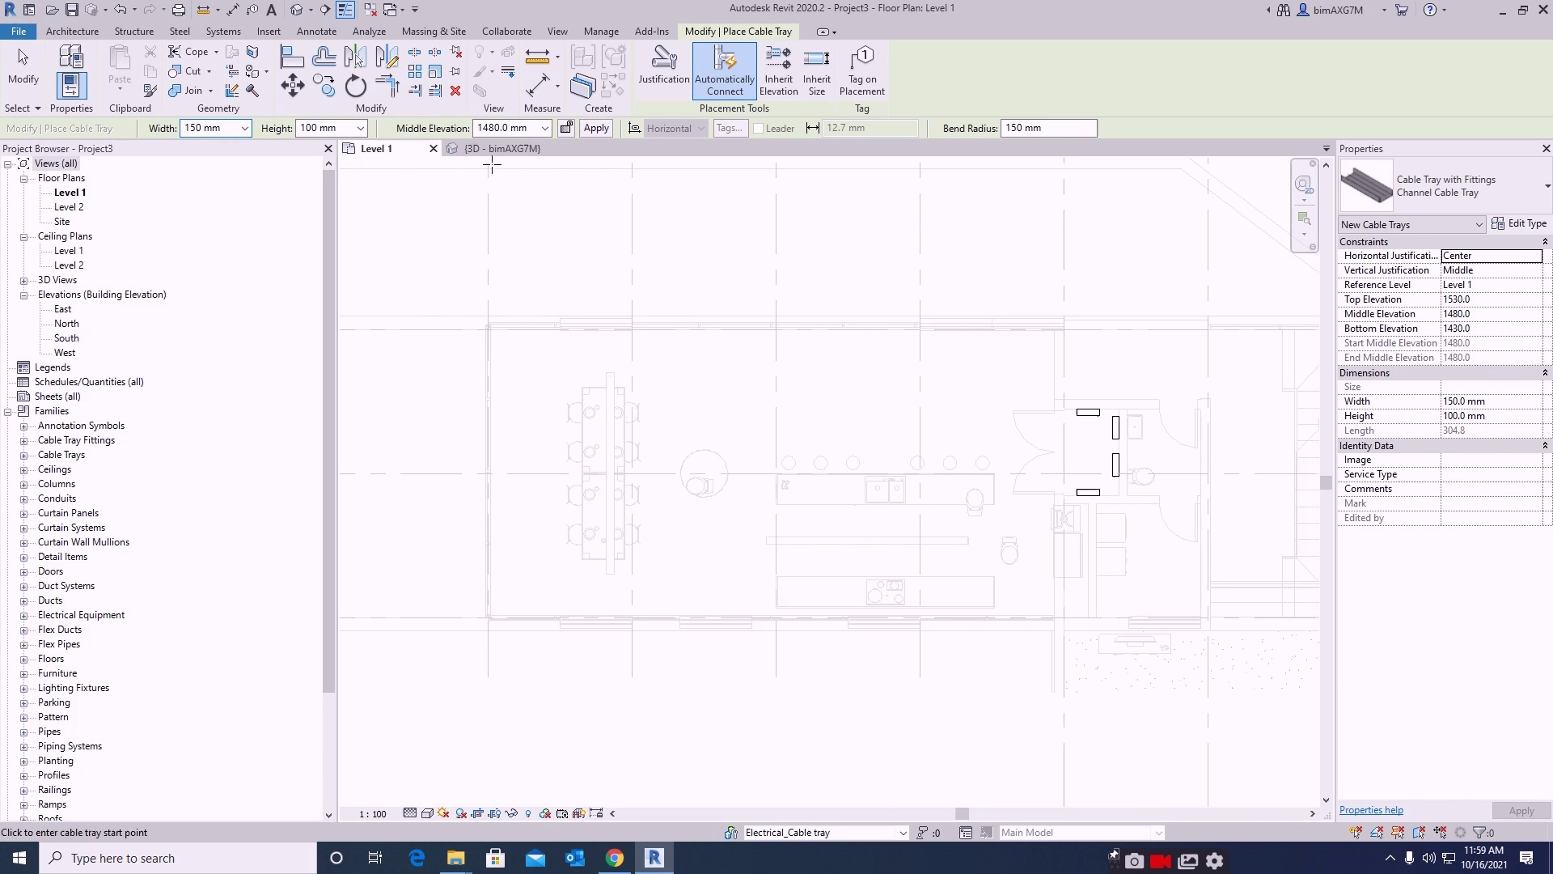
pyautogui.click(543, 127)
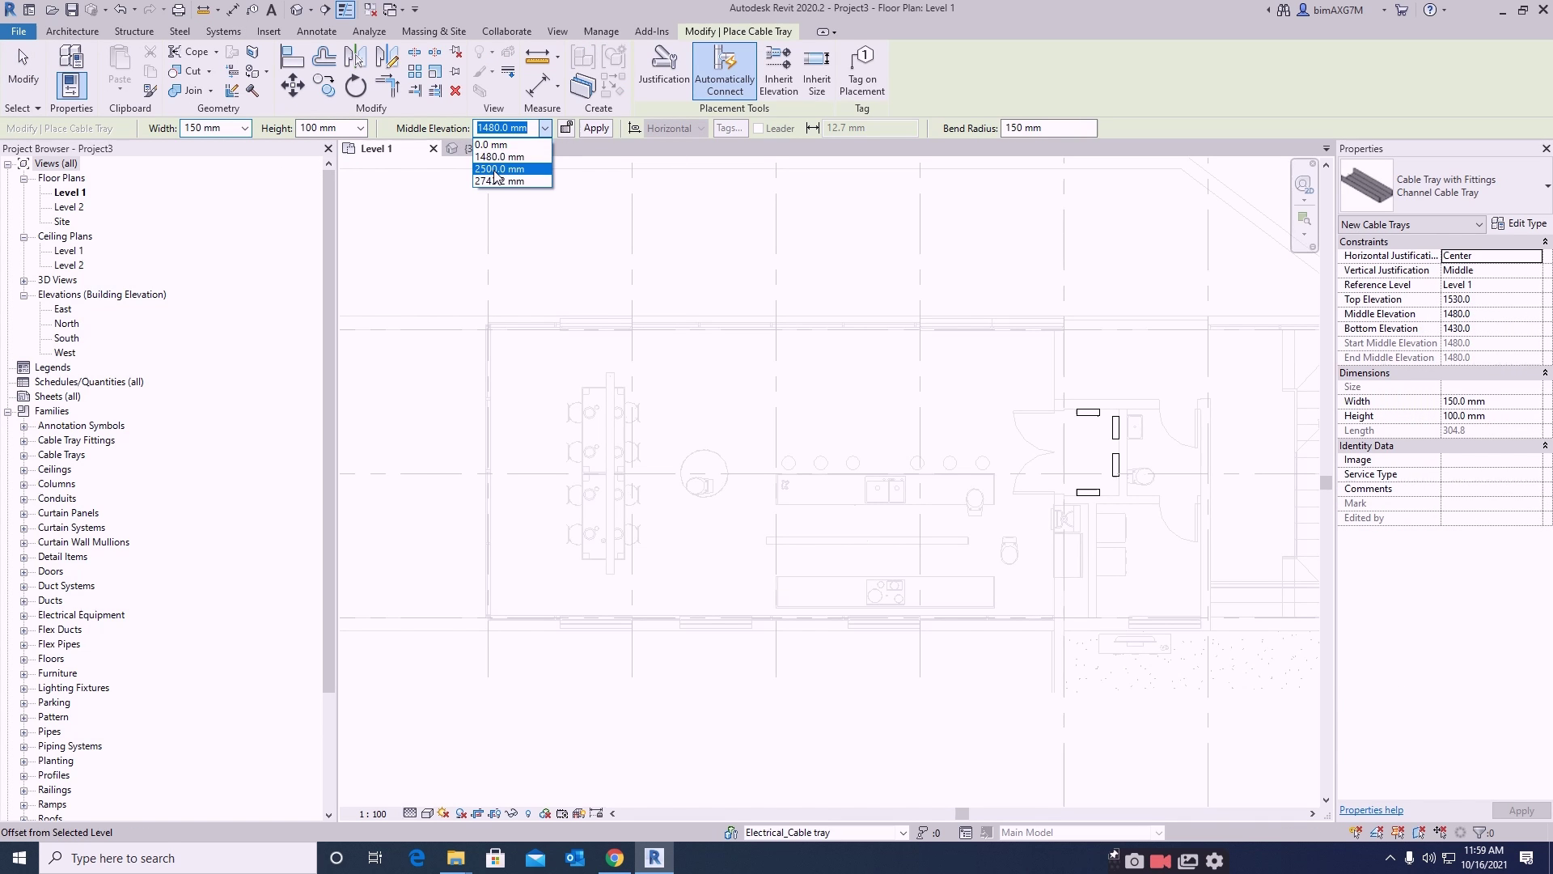
pyautogui.click(497, 170)
pyautogui.click(245, 128)
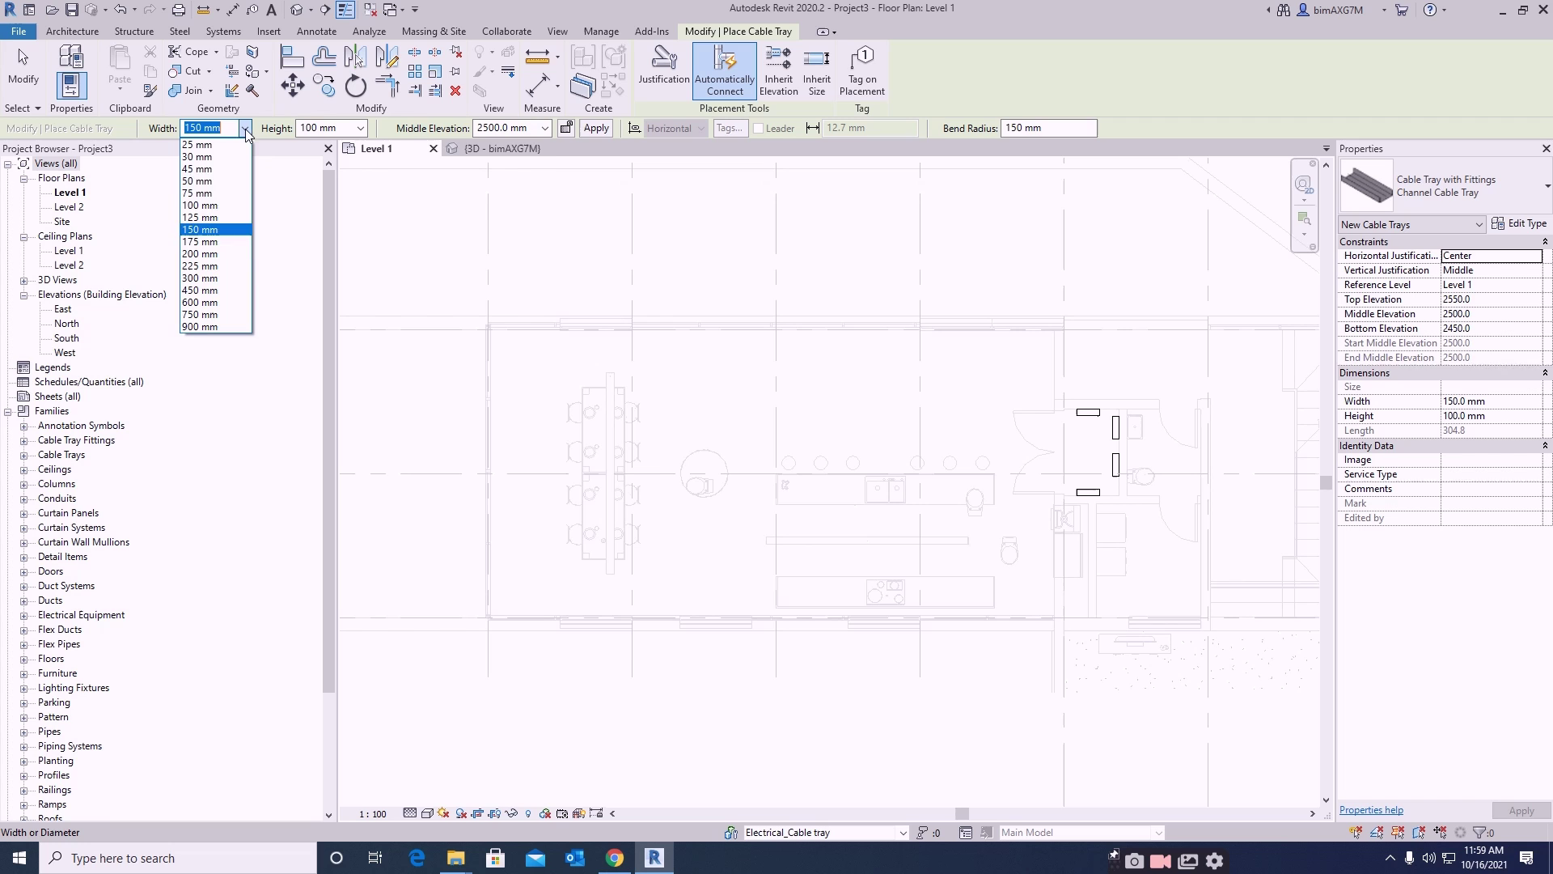
pyautogui.click(200, 209)
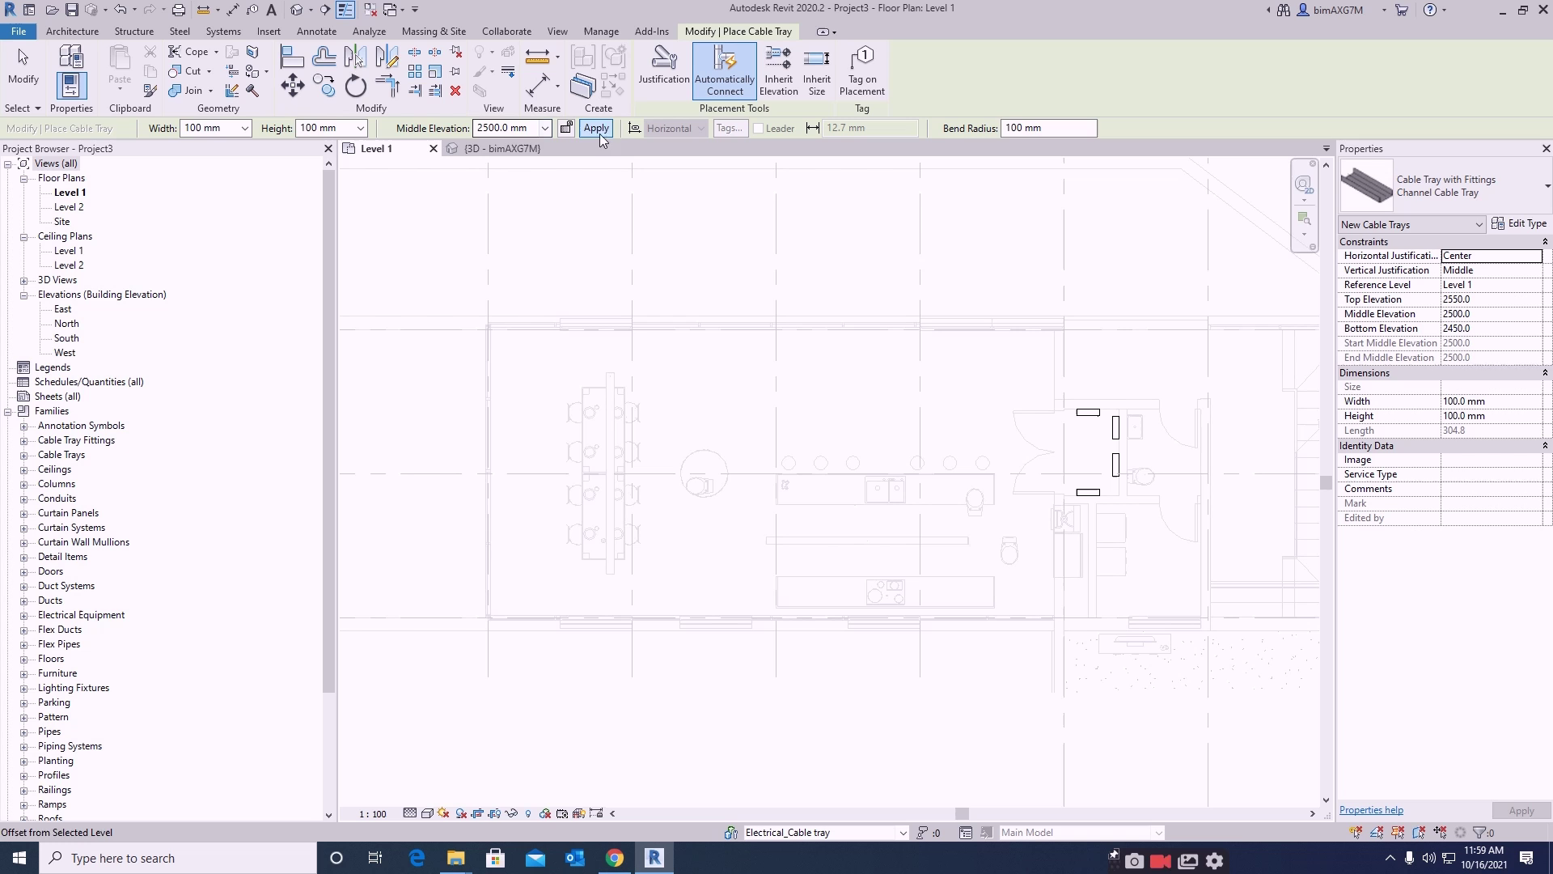
# - Duplicate the Channel Cable Tray type under the name POWER-1 for the new tray
pyautogui.click(1519, 223)
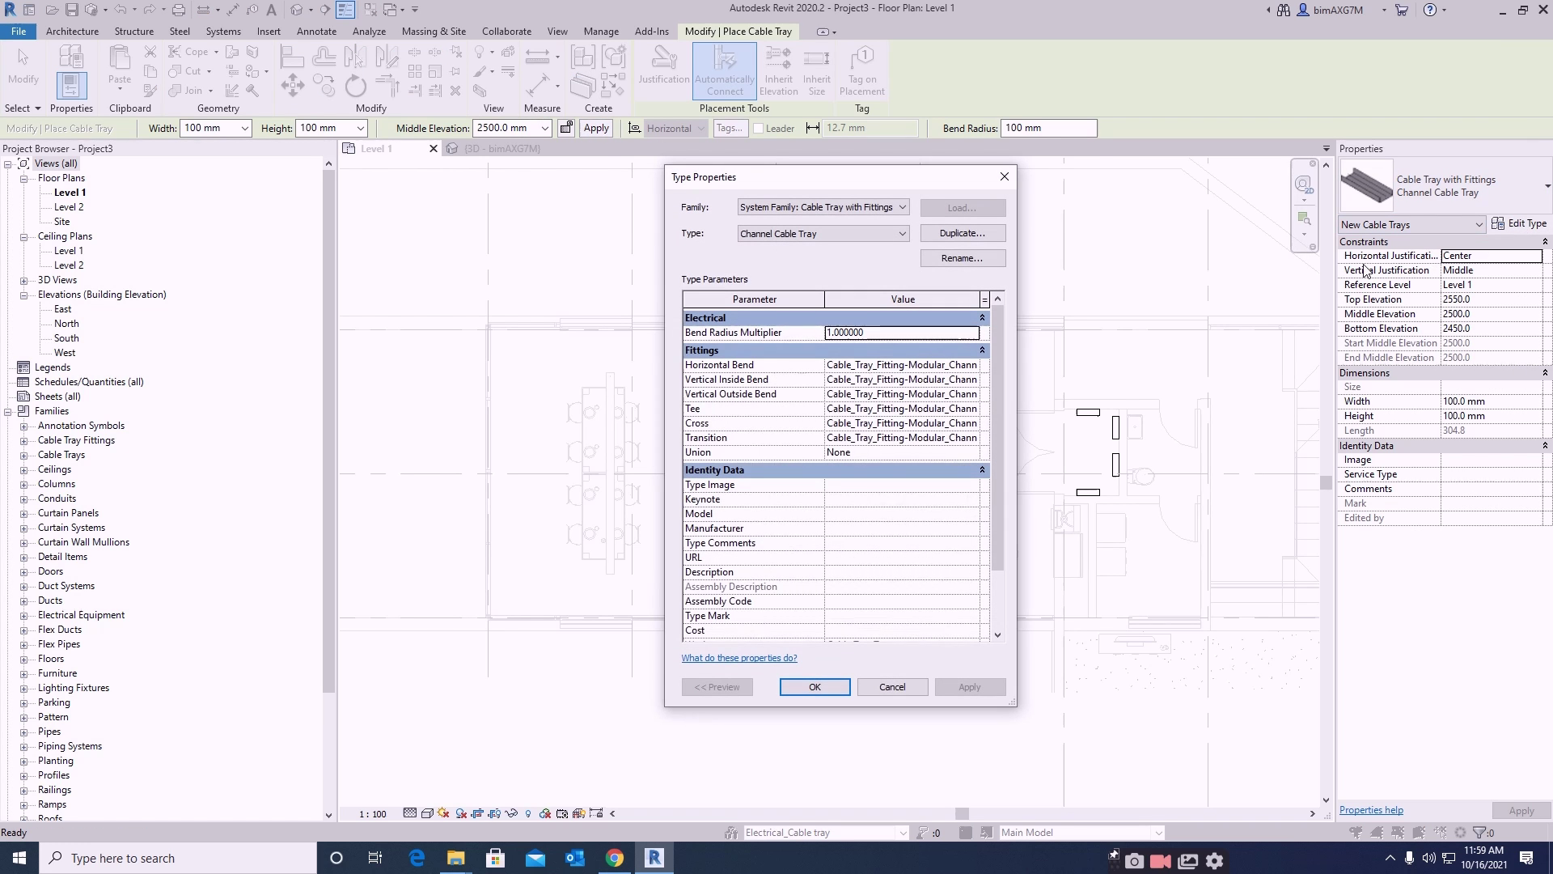
pyautogui.click(954, 235)
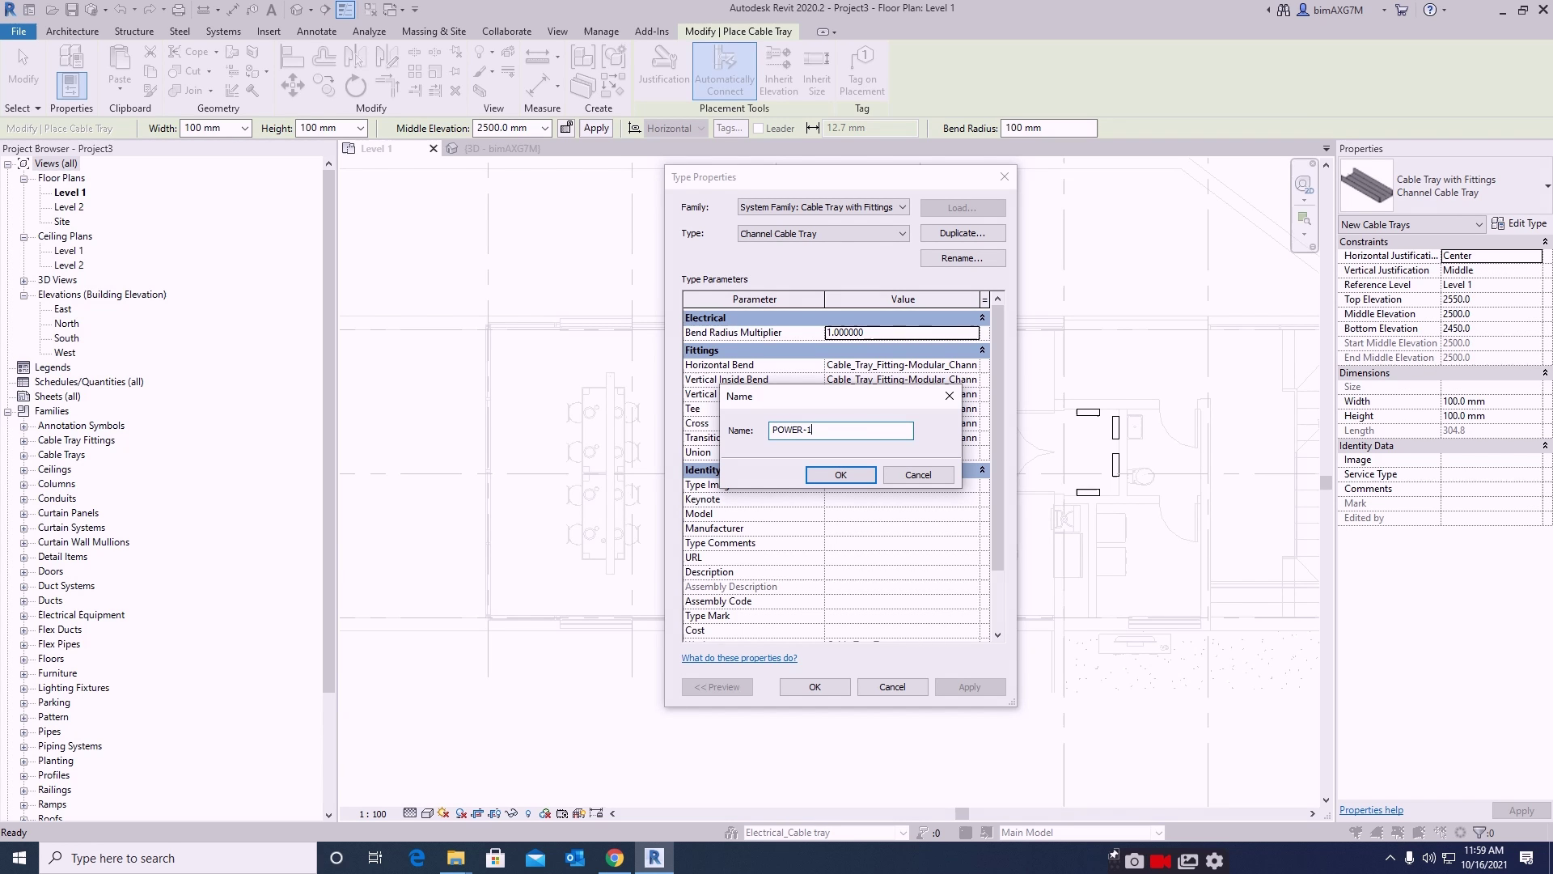
pyautogui.click(845, 479)
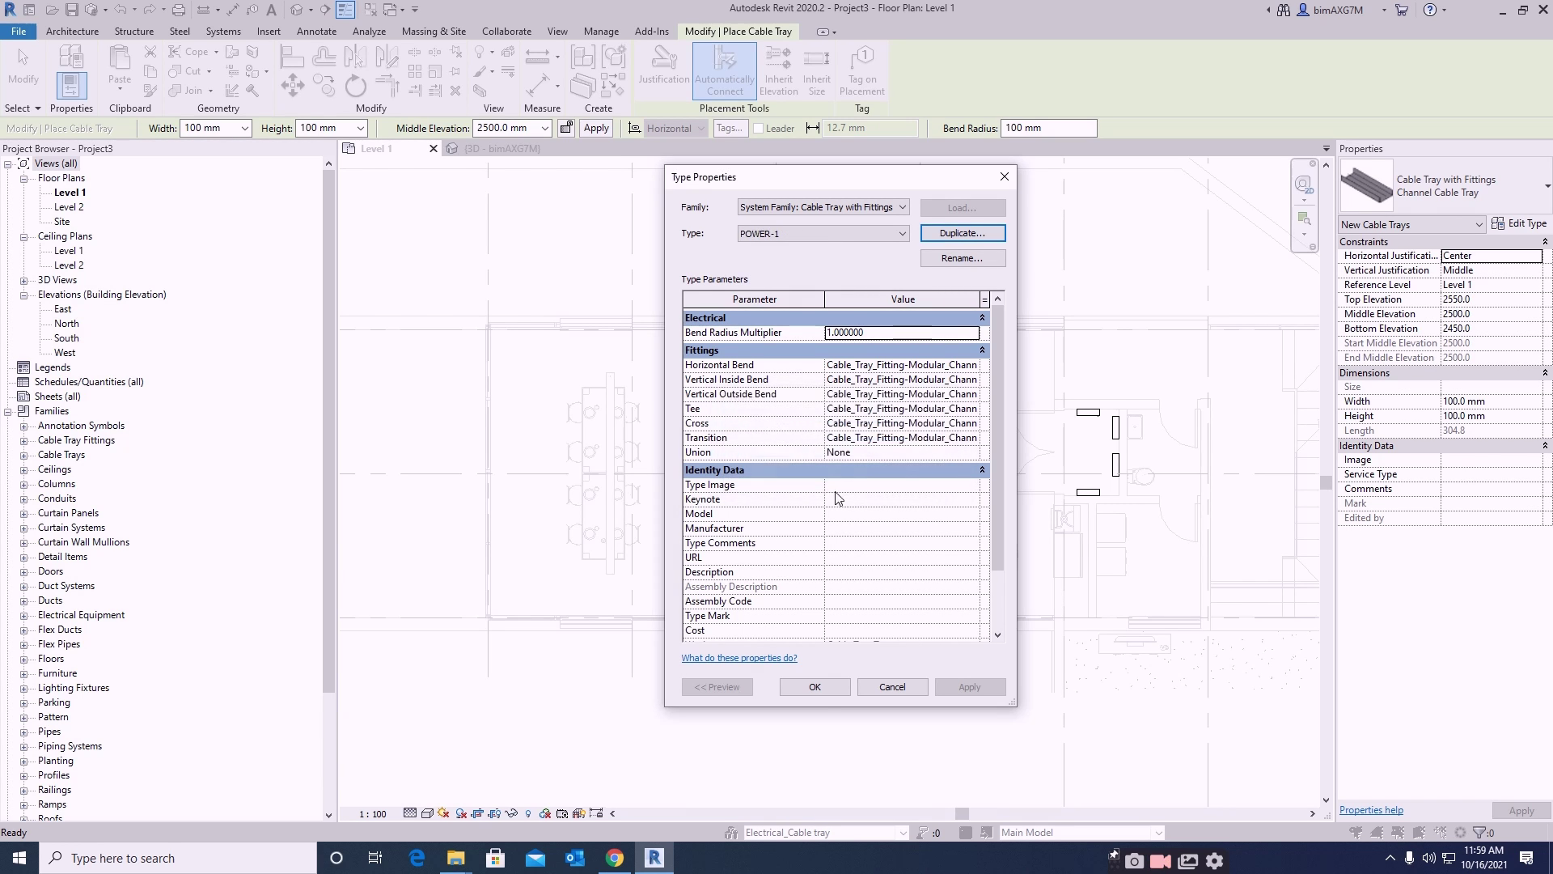
pyautogui.click(815, 686)
# - Draw the POWER-1 tray from the northern east-wall DB about 5500 mm west, north to the outer wall and west to the building's corner
pyautogui.scroll(4, 1092, 428)
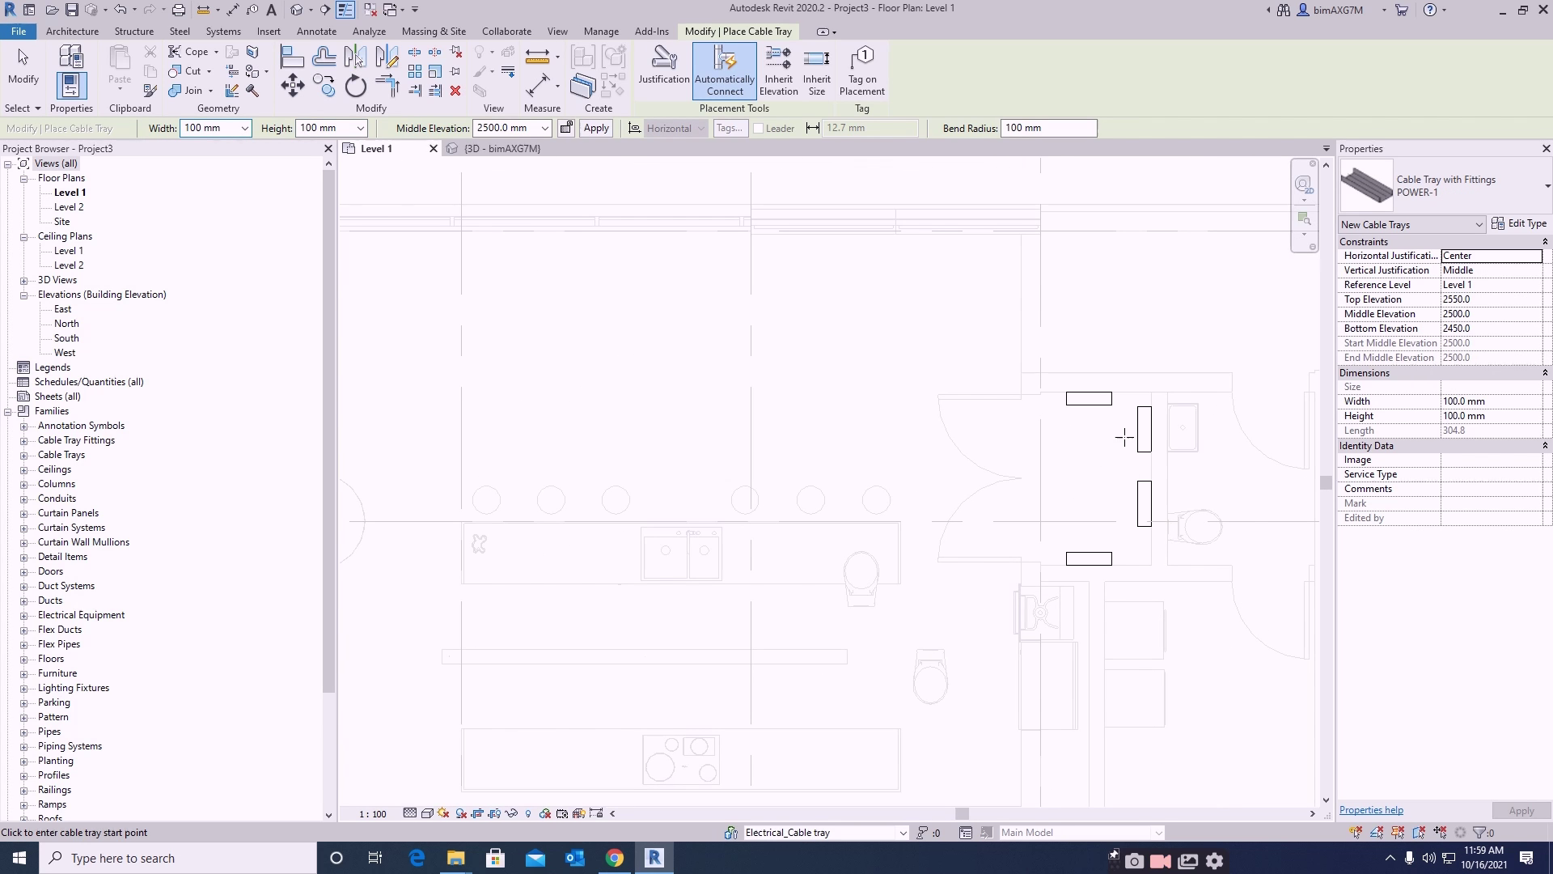
pyautogui.click(1140, 432)
pyautogui.scroll(-3, 1023, 431)
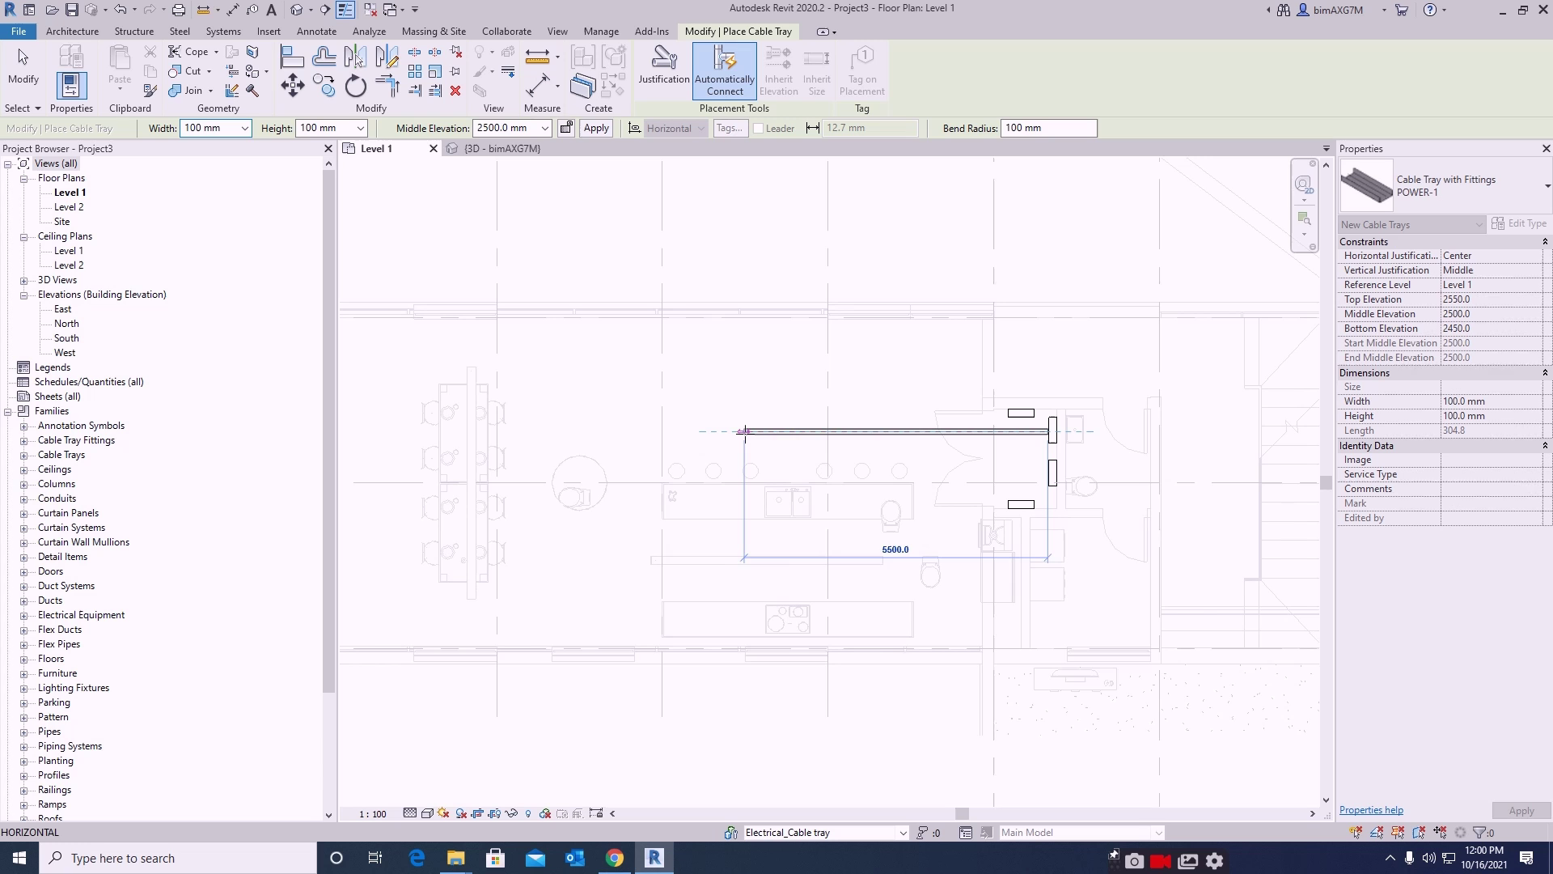
pyautogui.click(745, 434)
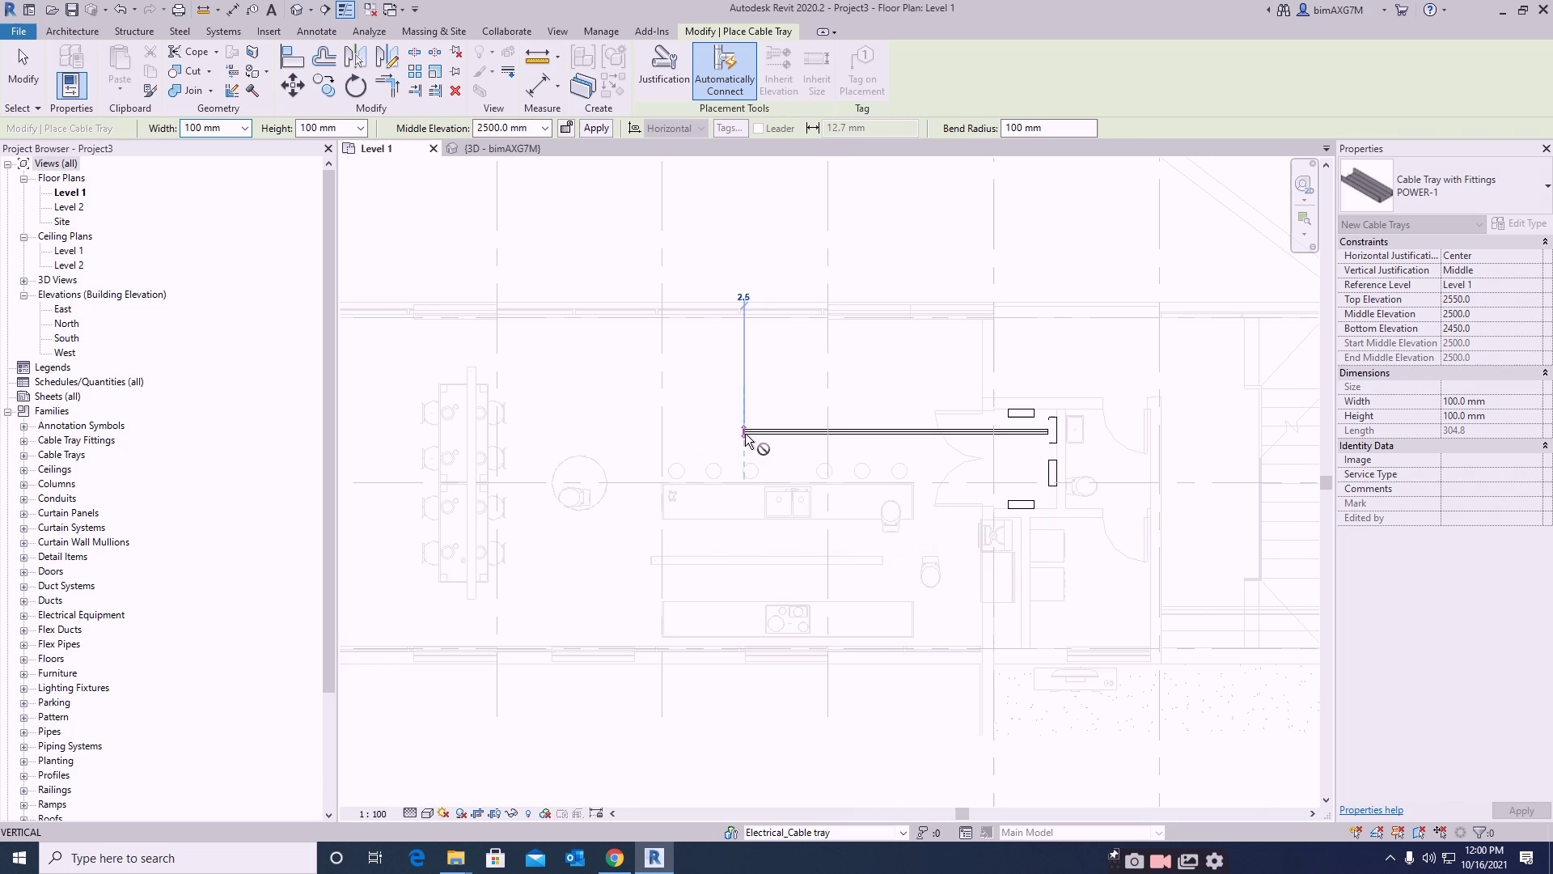
pyautogui.click(743, 334)
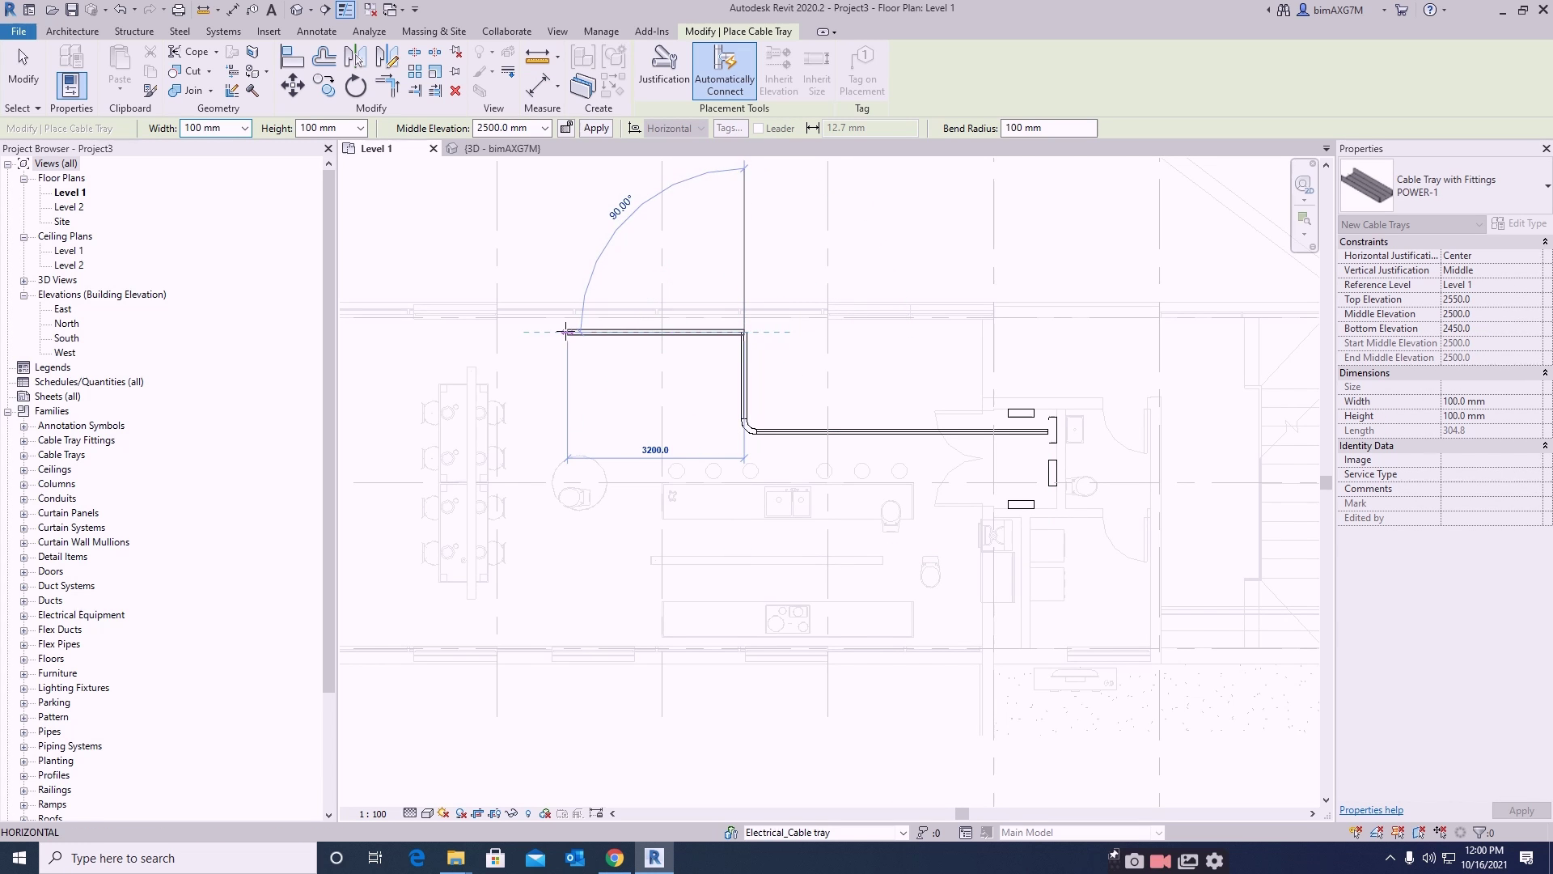
pyautogui.moveTo(592, 341); pyautogui.dragTo(847, 321, button='middle')
pyautogui.click(612, 311)
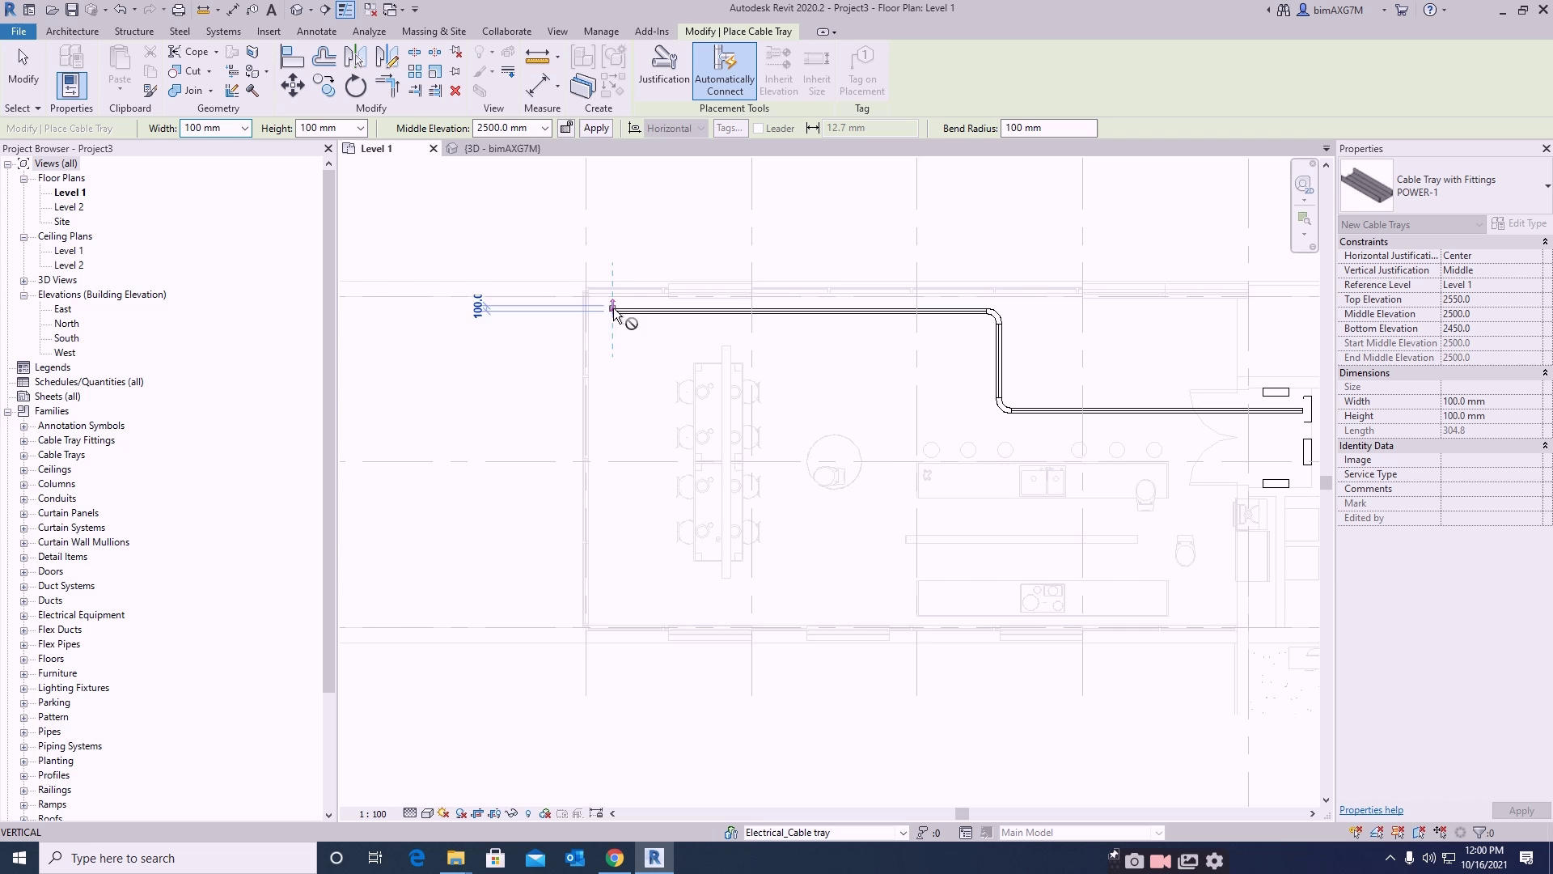
# - Continue the POWER-1 tray south along the west wall and east along the south wall past the building, ending the run there
pyautogui.click(612, 608)
pyautogui.moveTo(1279, 610); pyautogui.dragTo(992, 579, button='middle')
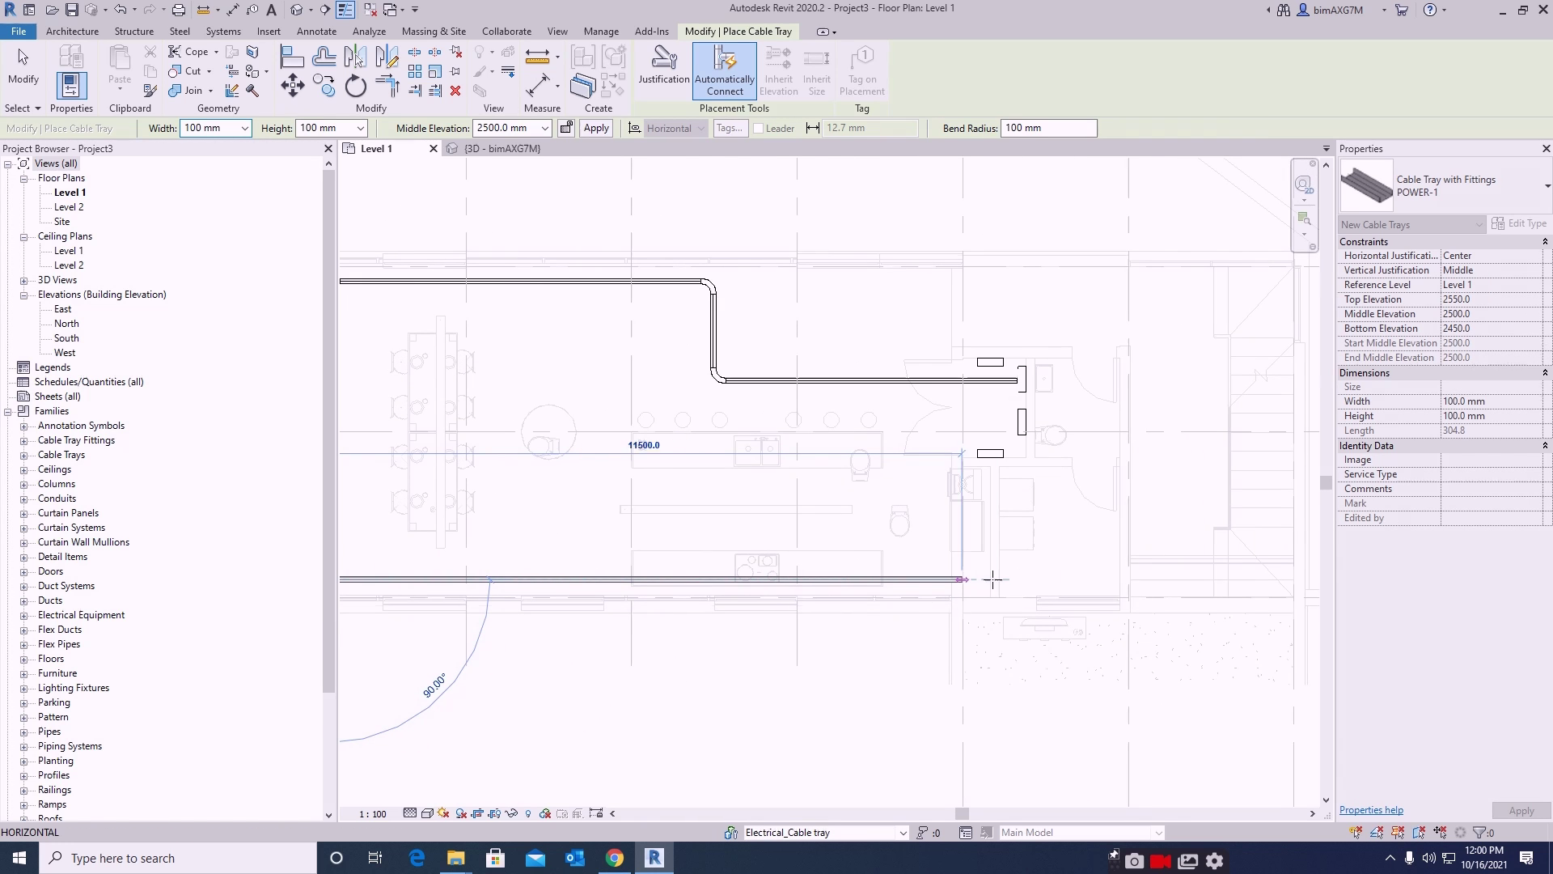
pyautogui.moveTo(1124, 579); pyautogui.dragTo(716, 549, button='middle')
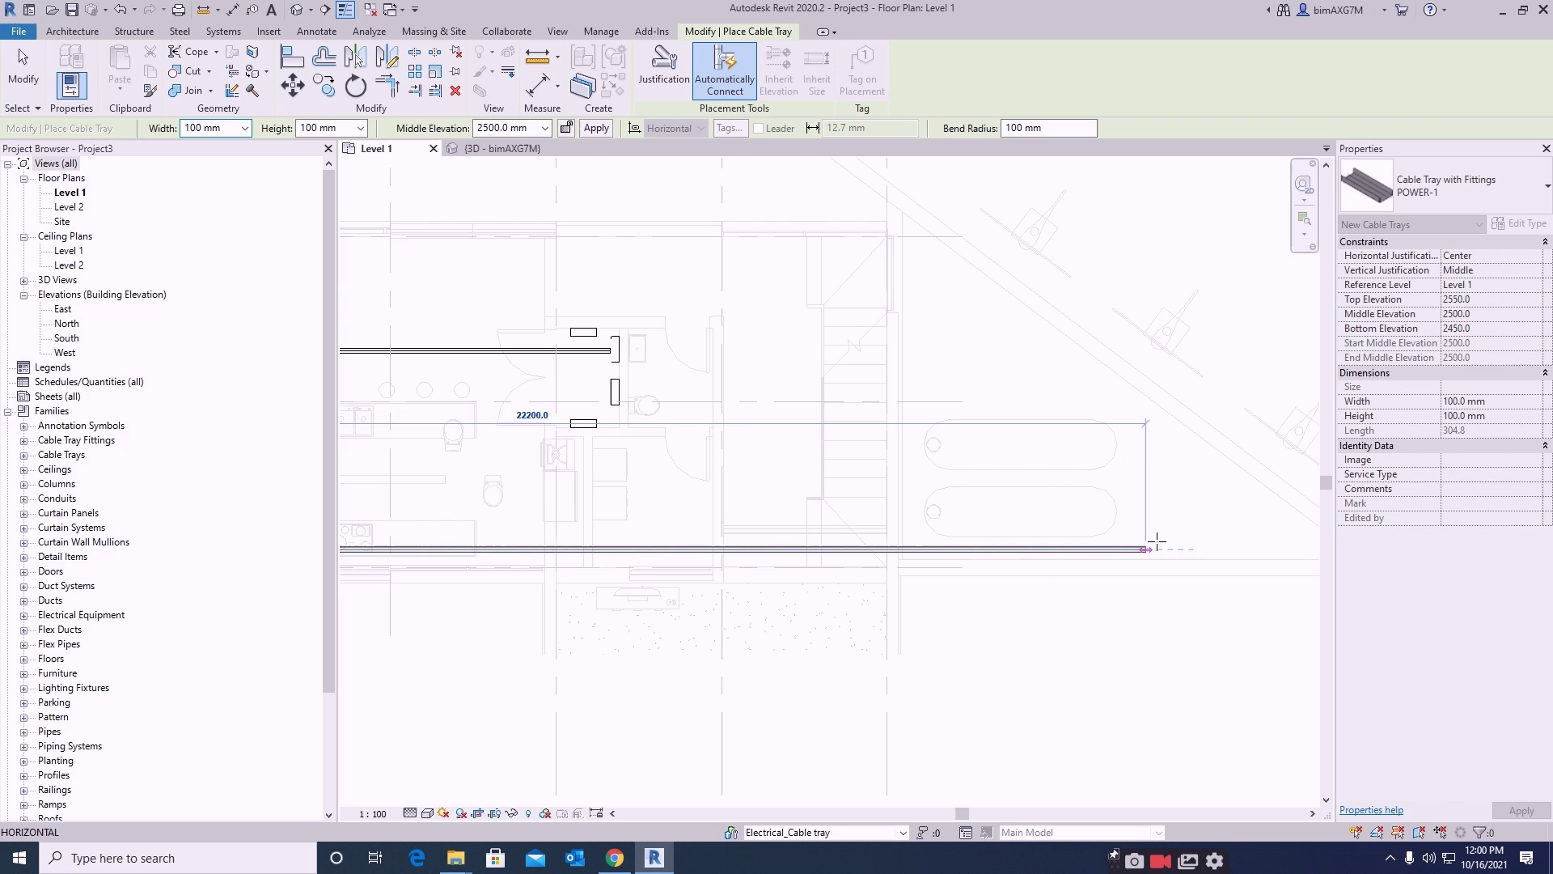
pyautogui.click(1285, 546)
pyautogui.press('Escape')
pyautogui.scroll(-2, 1196, 550)
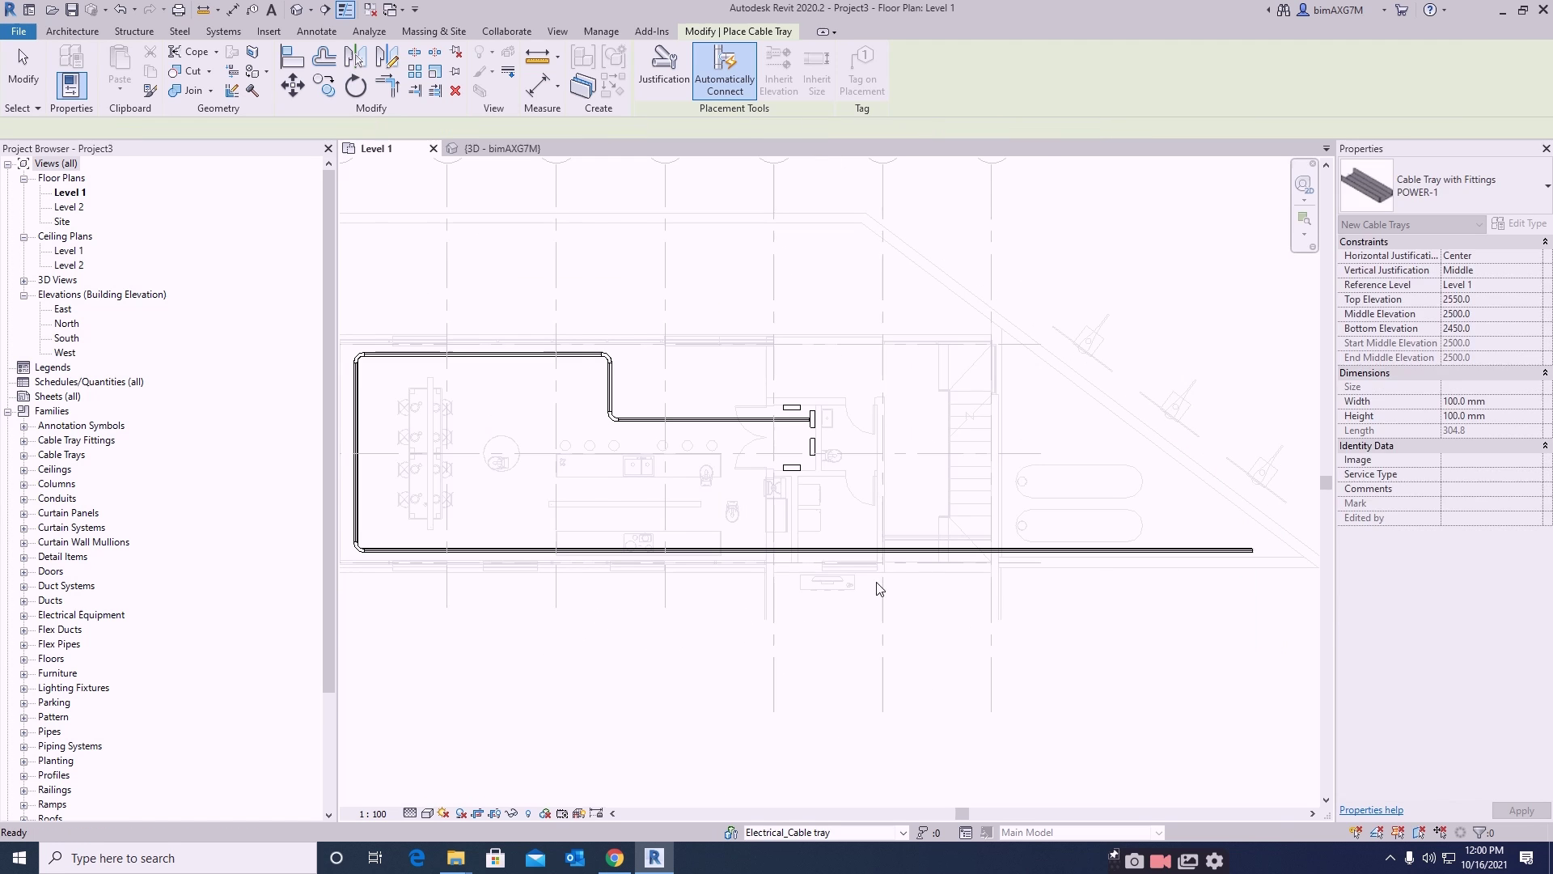
pyautogui.press('Escape')
# - Open a 3D view with a section box around the cable tray run and DBs, turned to the front-left corner
pyautogui.moveTo(719, 591); pyautogui.dragTo(881, 576, button='middle')
pyautogui.scroll(-2, 688, 550)
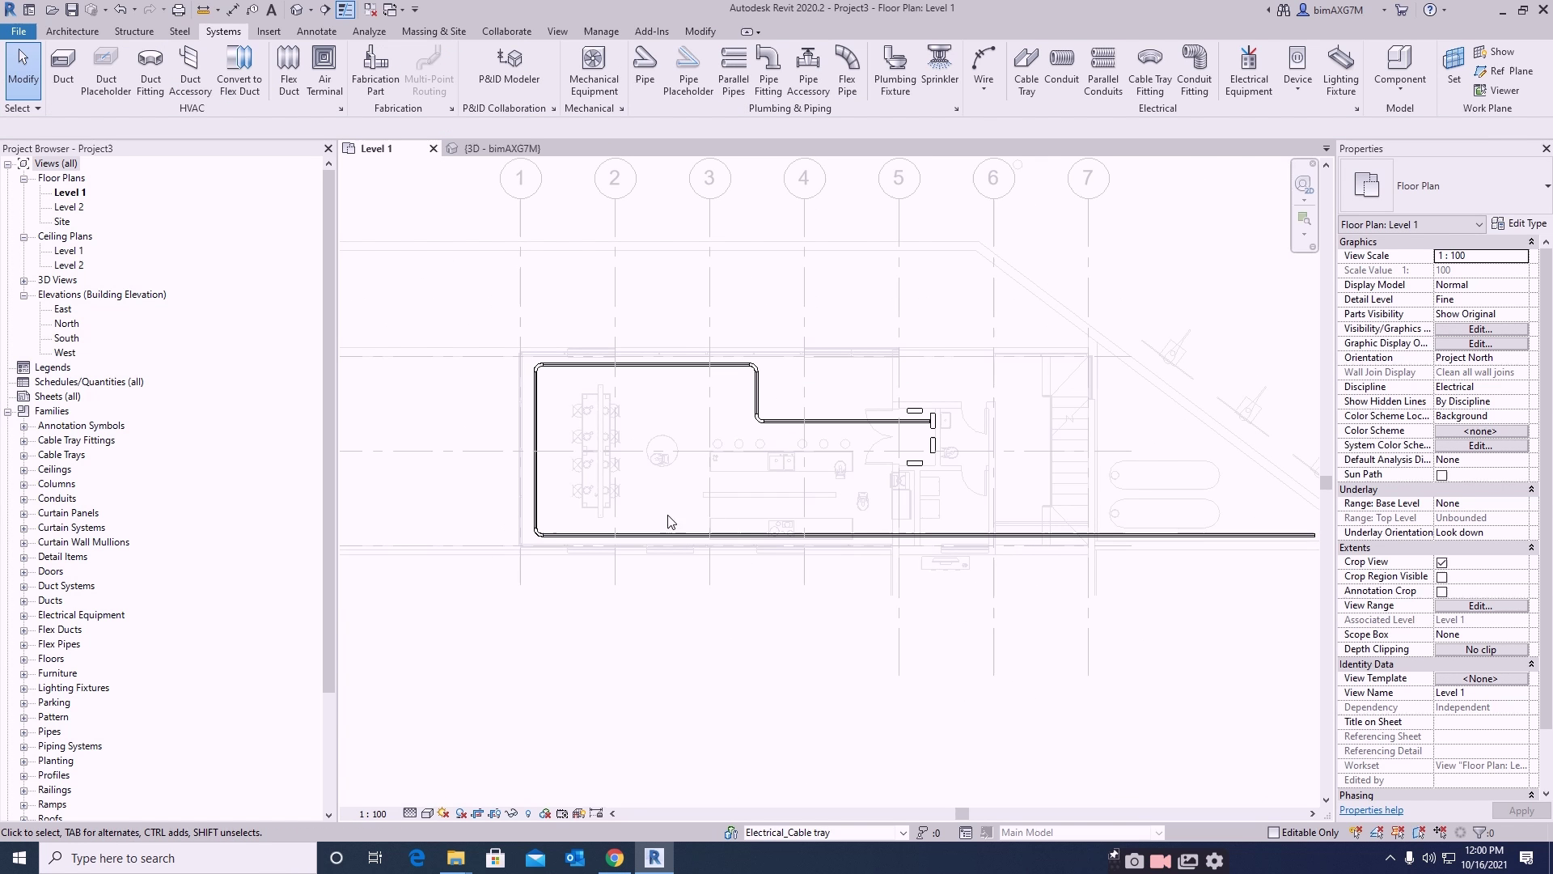
pyautogui.scroll(-1, 433, 316)
pyautogui.moveTo(433, 308); pyautogui.dragTo(1127, 550)
pyautogui.click(480, 90)
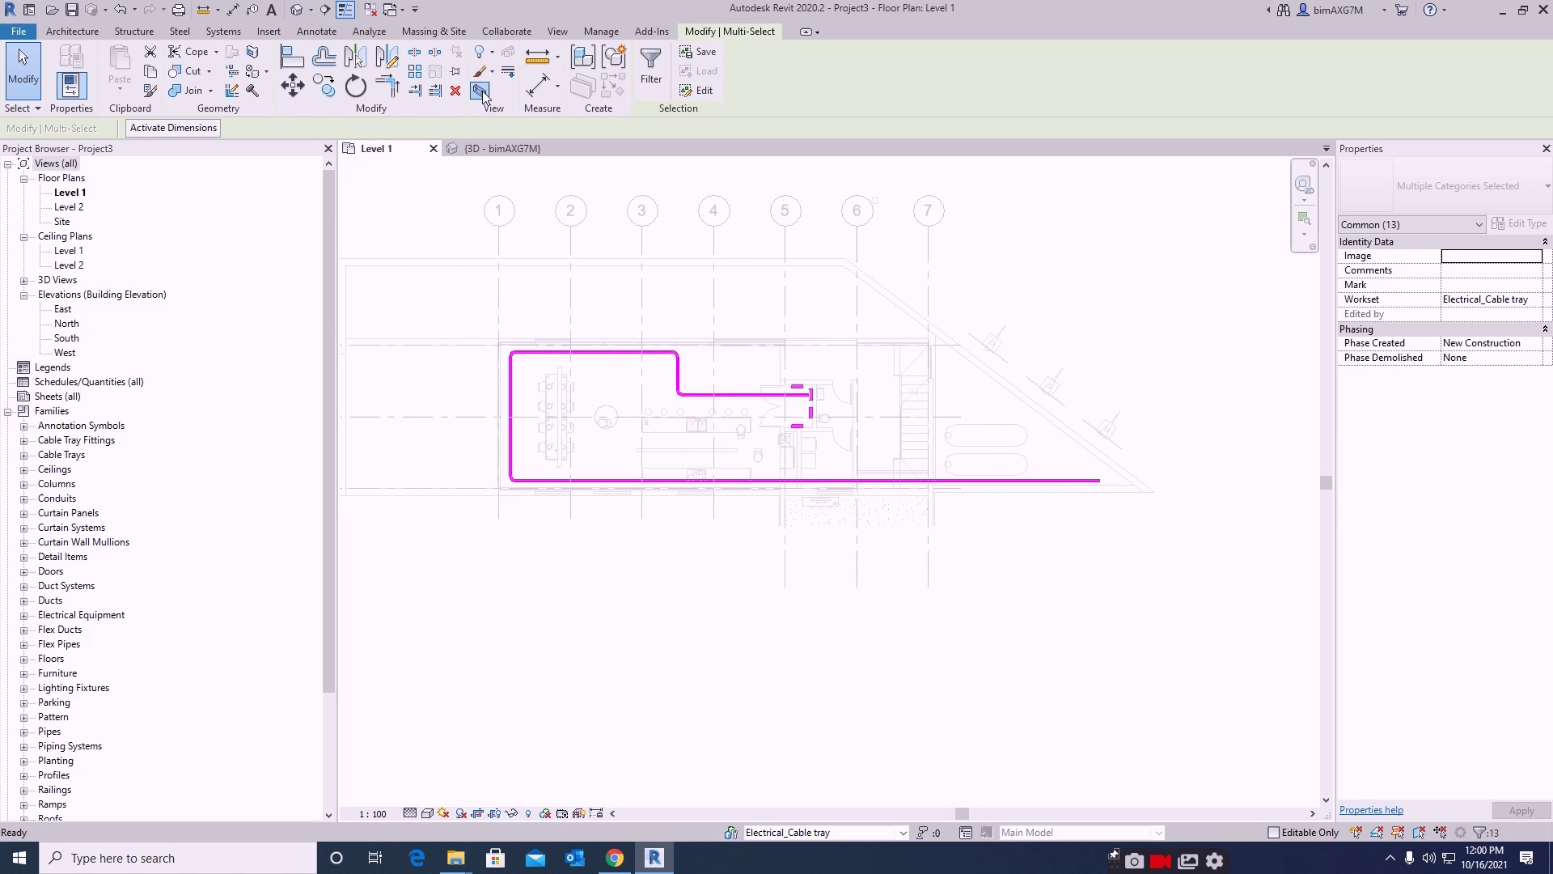
pyautogui.scroll(1, 762, 513)
pyautogui.keyDown('shift'); pyautogui.moveTo(667, 544); pyautogui.dragTo(591, 502, button='middle'); pyautogui.keyUp('shift')
pyautogui.keyDown('shift'); pyautogui.moveTo(1088, 451); pyautogui.dragTo(1120, 425, button='middle'); pyautogui.keyUp('shift')
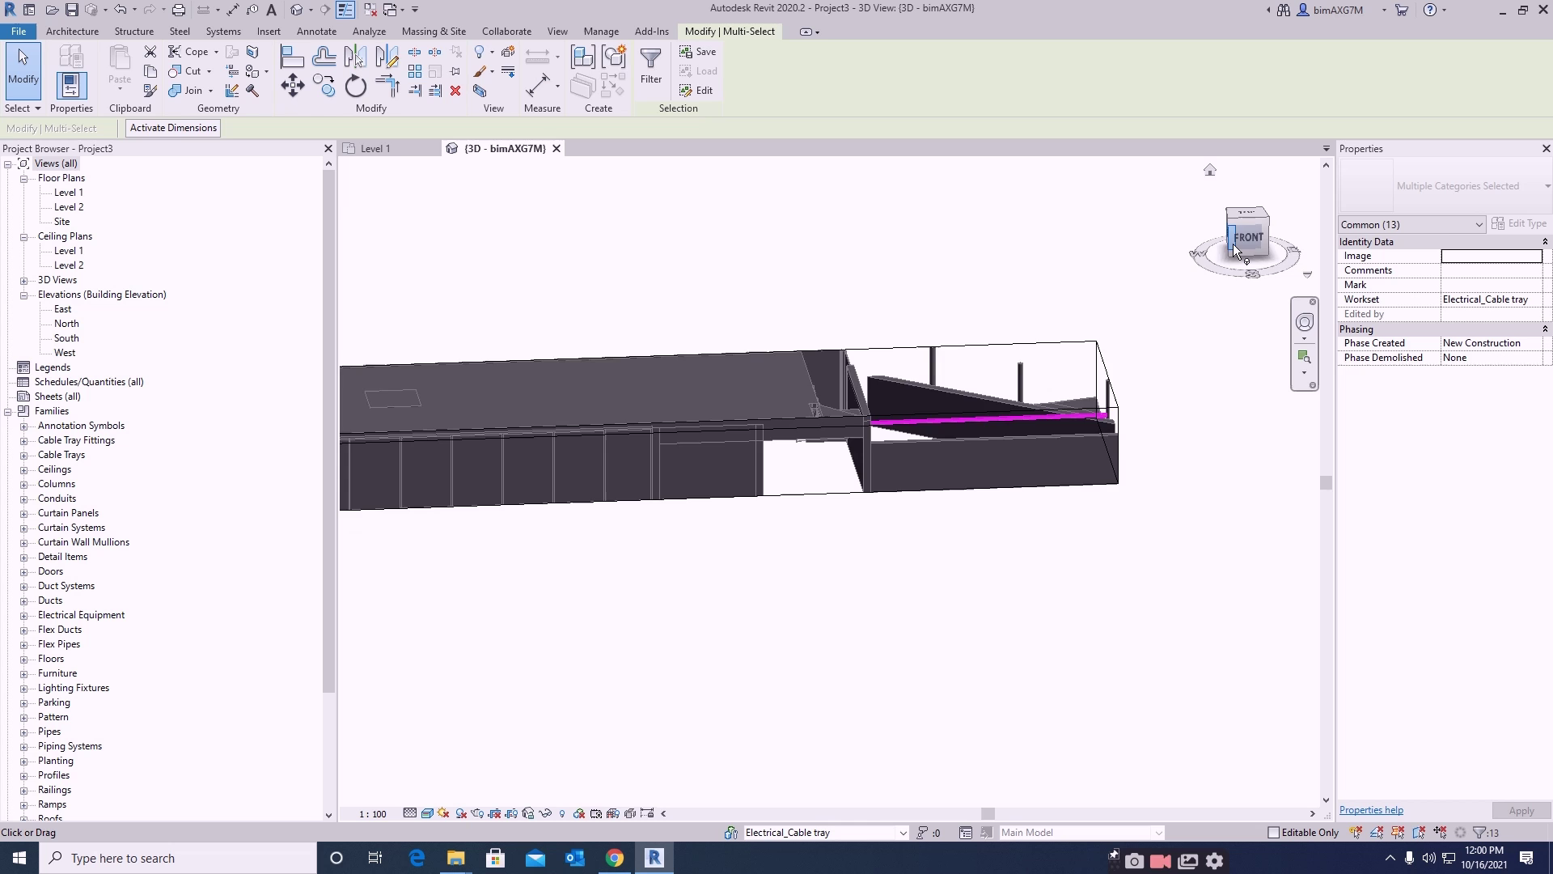
pyautogui.click(1233, 244)
# - Shorten the south cable tray to about 13866 mm by pulling its east end back inside the building
pyautogui.moveTo(708, 403); pyautogui.dragTo(912, 445, button='middle')
pyautogui.press('Escape')
pyautogui.scroll(1, 1025, 464)
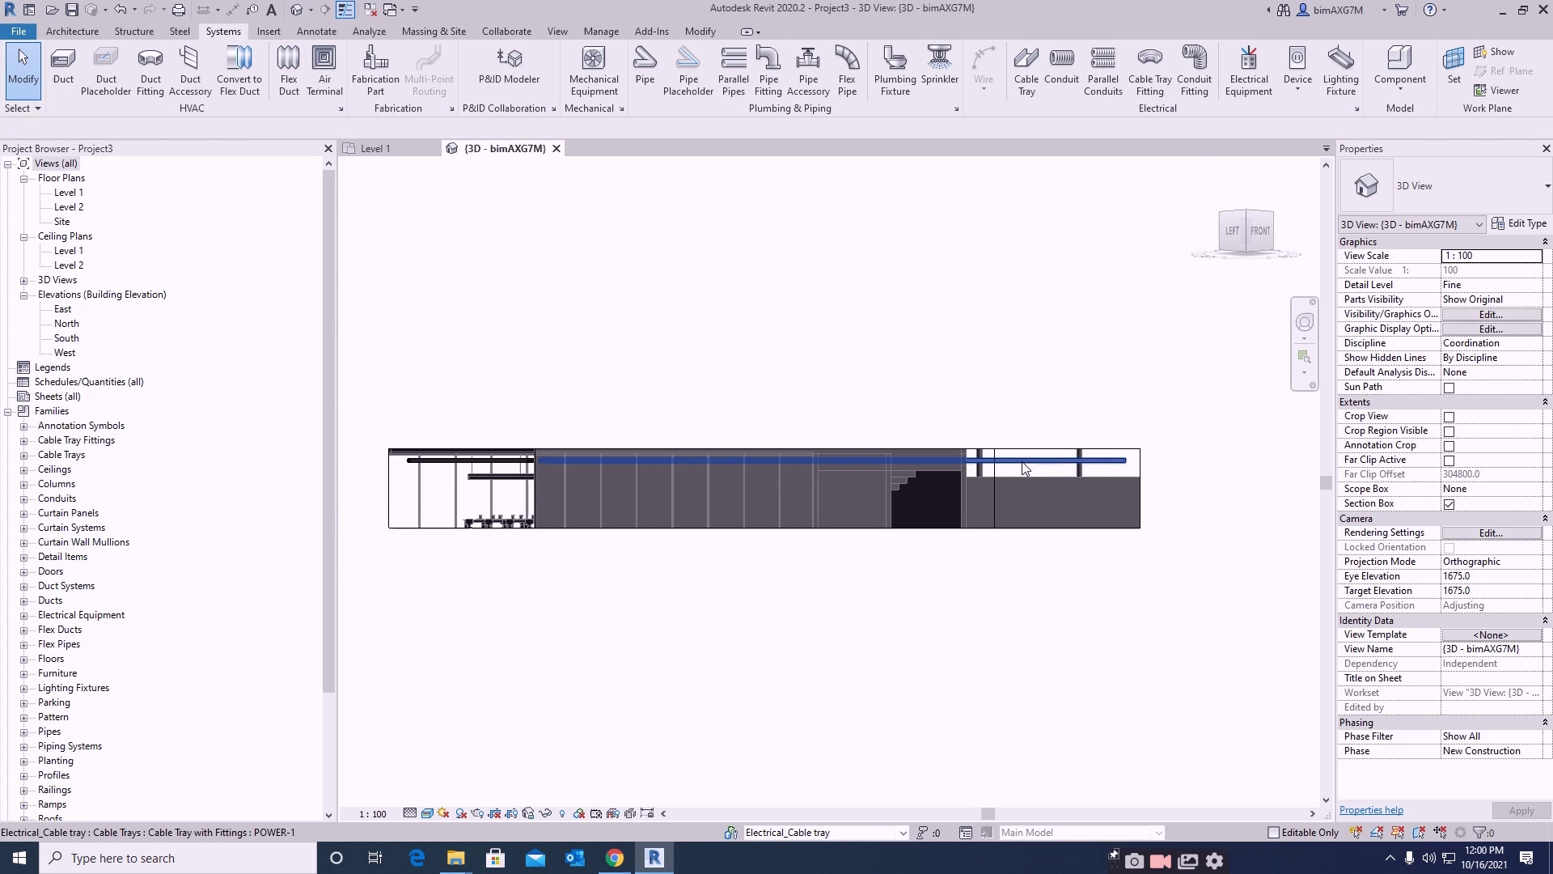
pyautogui.click(1022, 461)
pyautogui.moveTo(1125, 461); pyautogui.dragTo(866, 457)
# - Examine the cable tray run in the 3D view from the left and back sides of the building
pyautogui.keyDown('shift'); pyautogui.moveTo(760, 555); pyautogui.dragTo(999, 558, button='middle'); pyautogui.keyUp('shift')
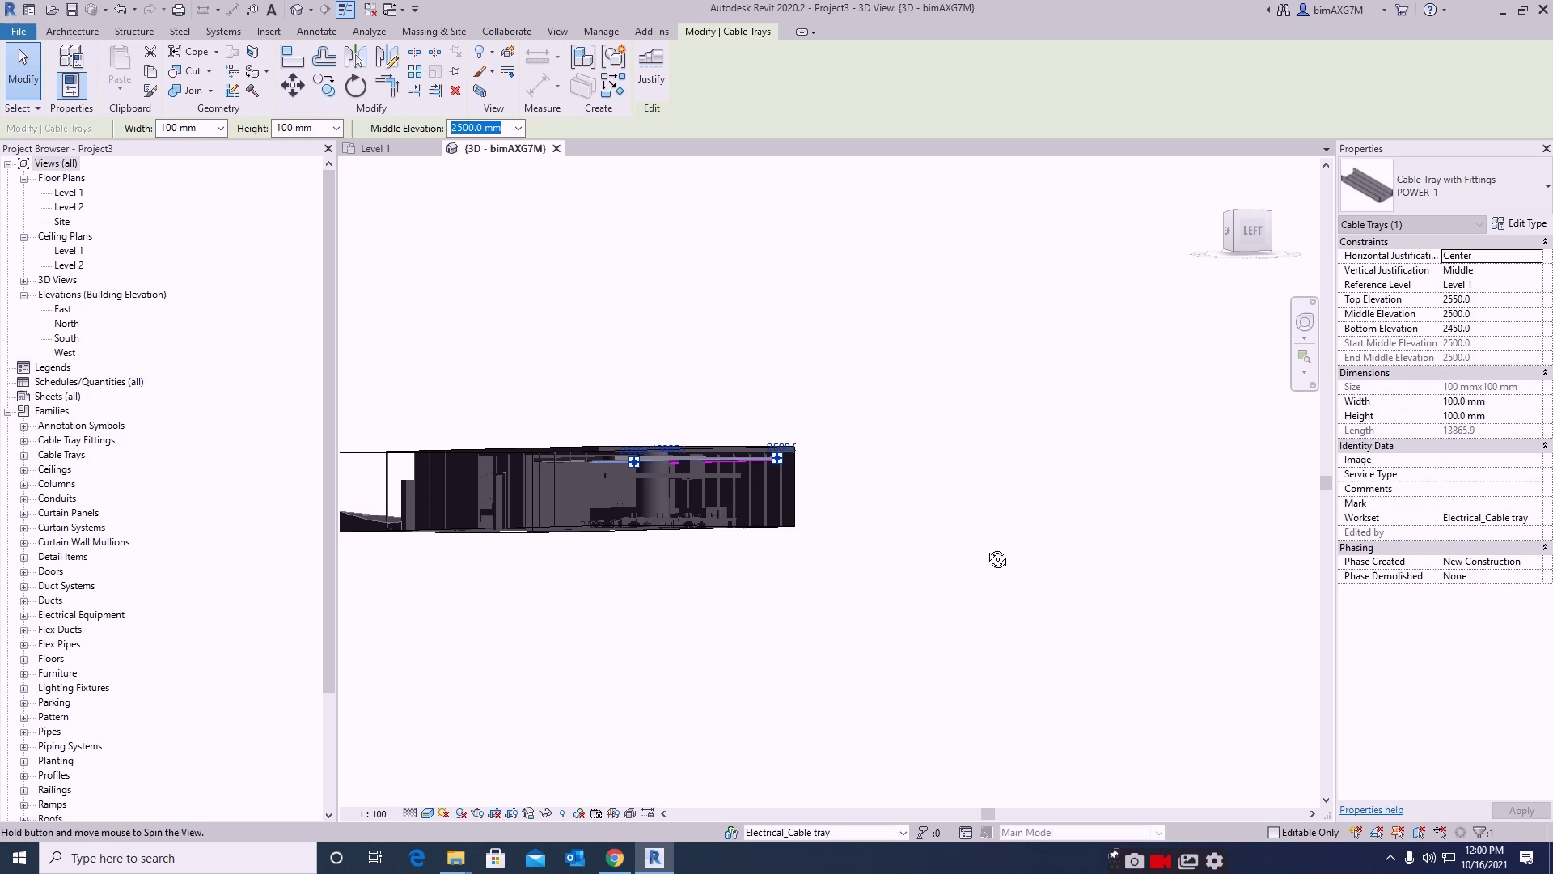
pyautogui.click(999, 558)
pyautogui.scroll(1, 635, 510)
pyautogui.keyDown('shift'); pyautogui.moveTo(635, 510); pyautogui.dragTo(764, 450, button='middle'); pyautogui.keyUp('shift')
pyautogui.click(763, 450)
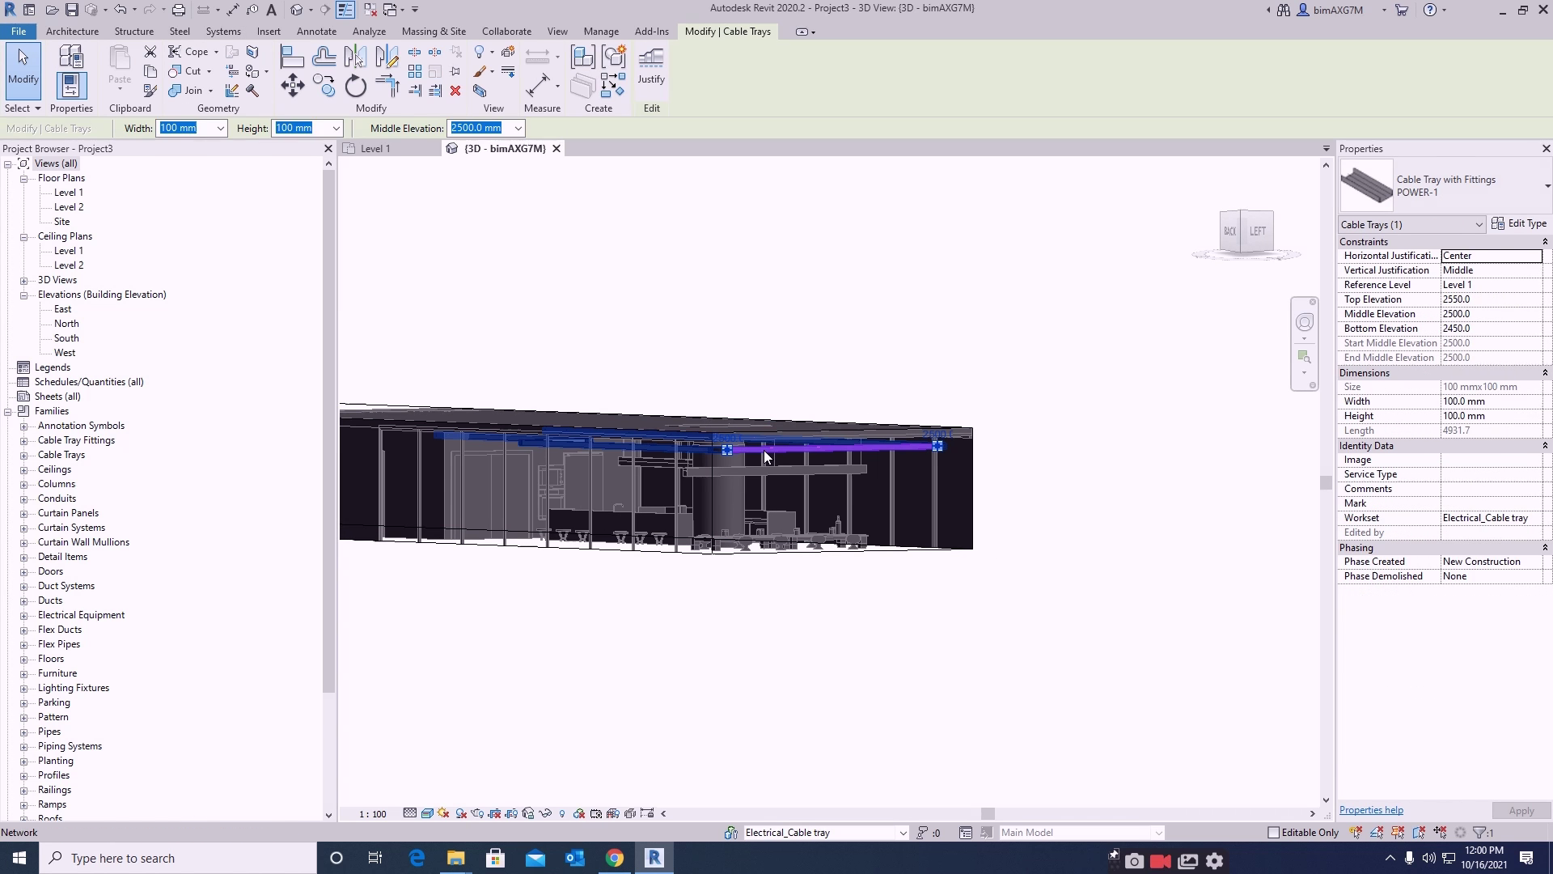
pyautogui.click(762, 453)
pyautogui.keyDown('shift'); pyautogui.moveTo(710, 561); pyautogui.dragTo(926, 476, button='middle'); pyautogui.keyUp('shift')
pyautogui.click(853, 555)
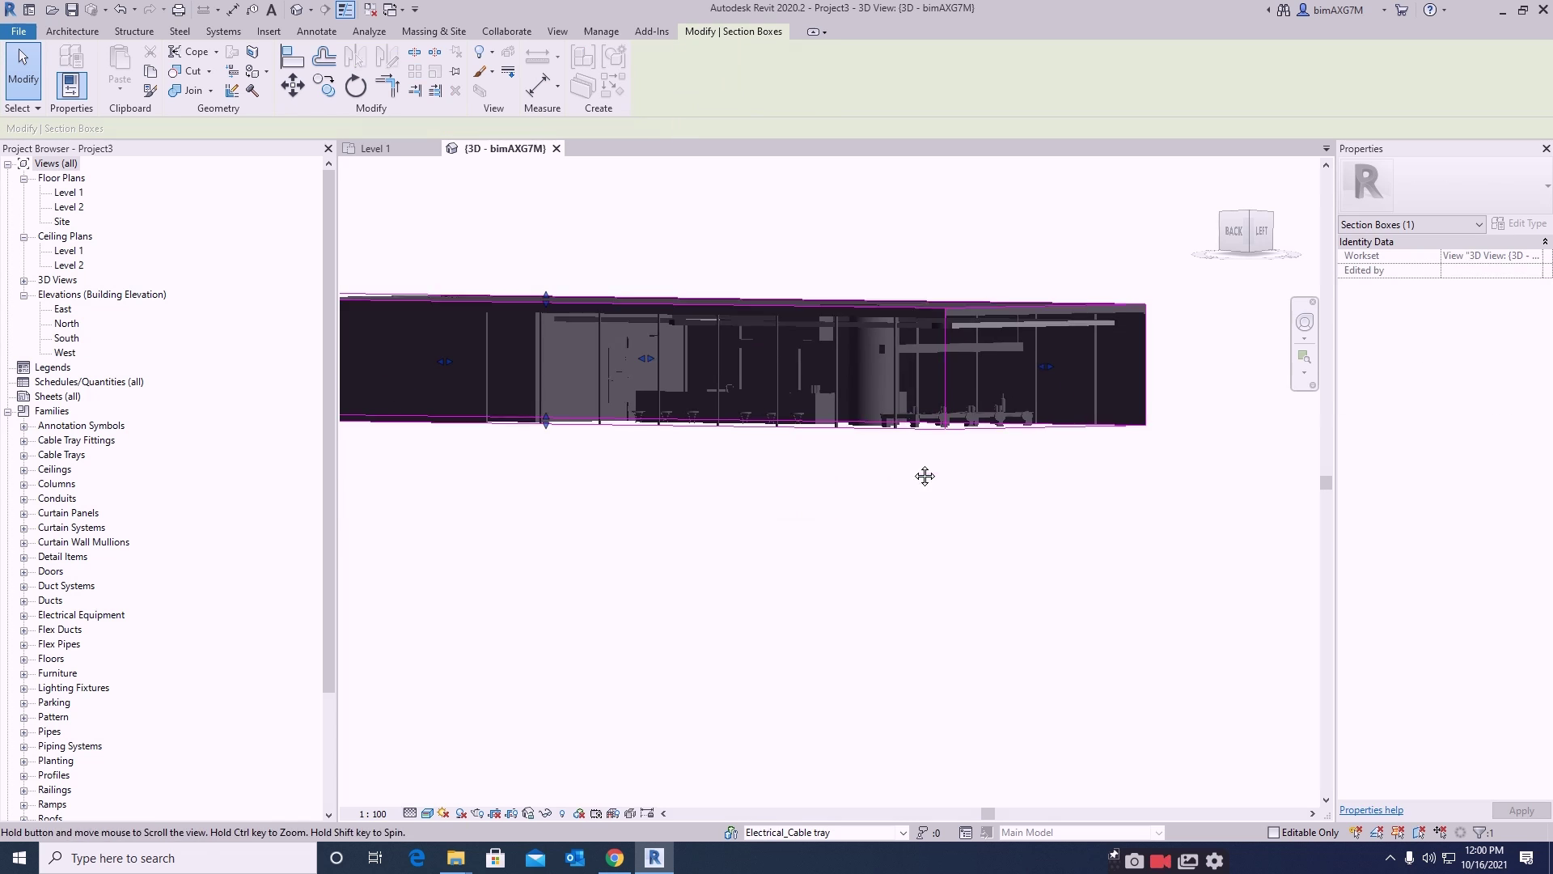
pyautogui.click(769, 484)
pyautogui.scroll(-2, 769, 484)
# - Move the POWER-1 tray's short north-south section and its two bends east, closer to the DB room on Level 1
pyautogui.click(377, 149)
pyautogui.scroll(9, 780, 406)
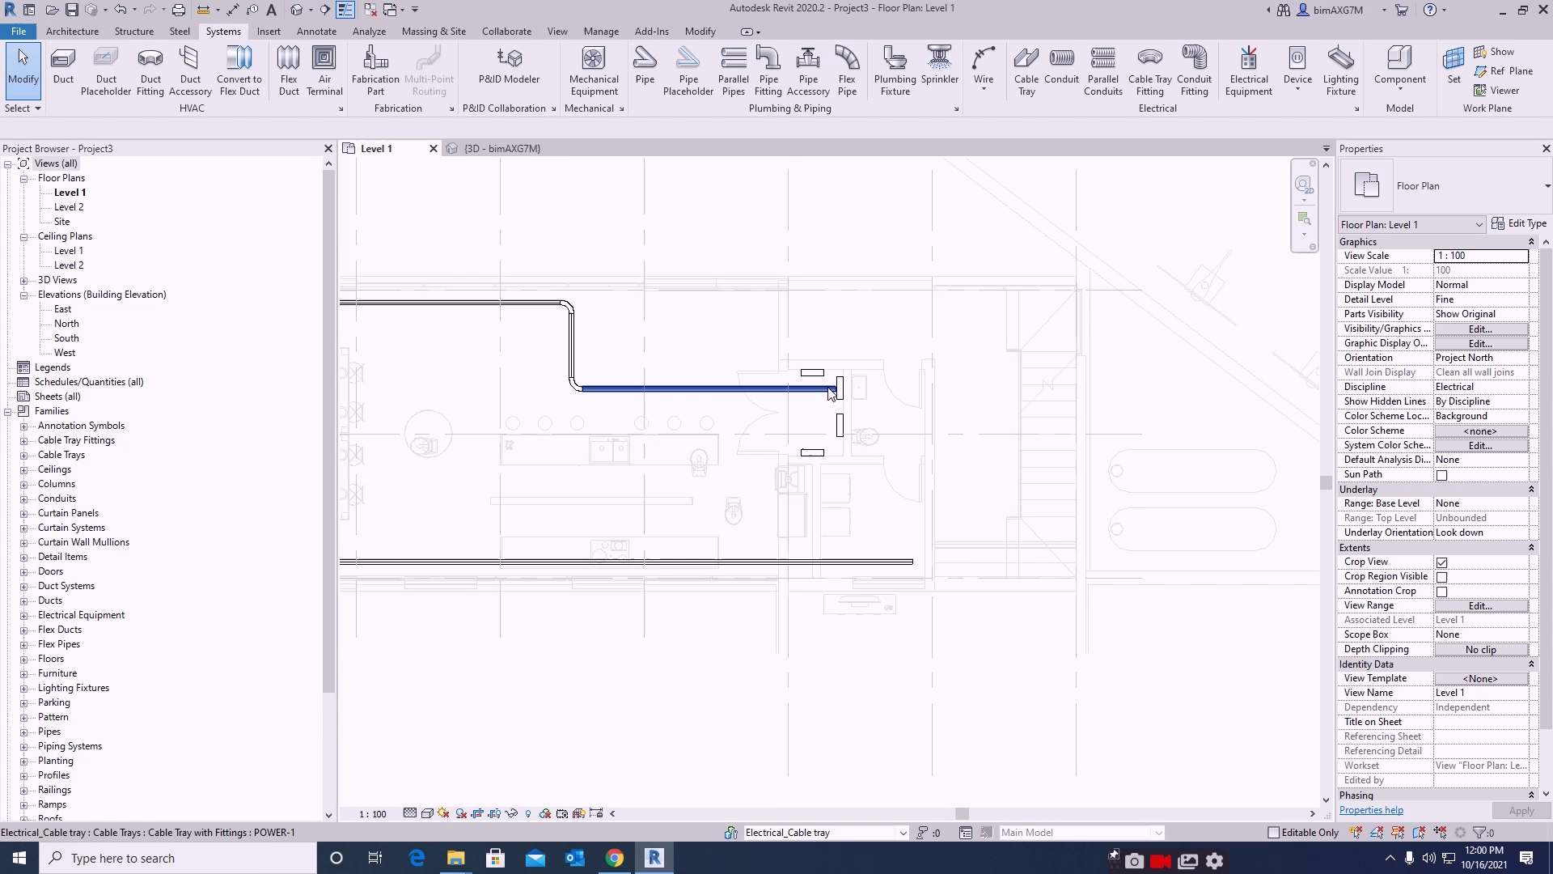
pyautogui.scroll(-7, 845, 417)
pyautogui.moveTo(691, 451); pyautogui.dragTo(752, 474, button='middle')
pyautogui.scroll(2, 752, 474)
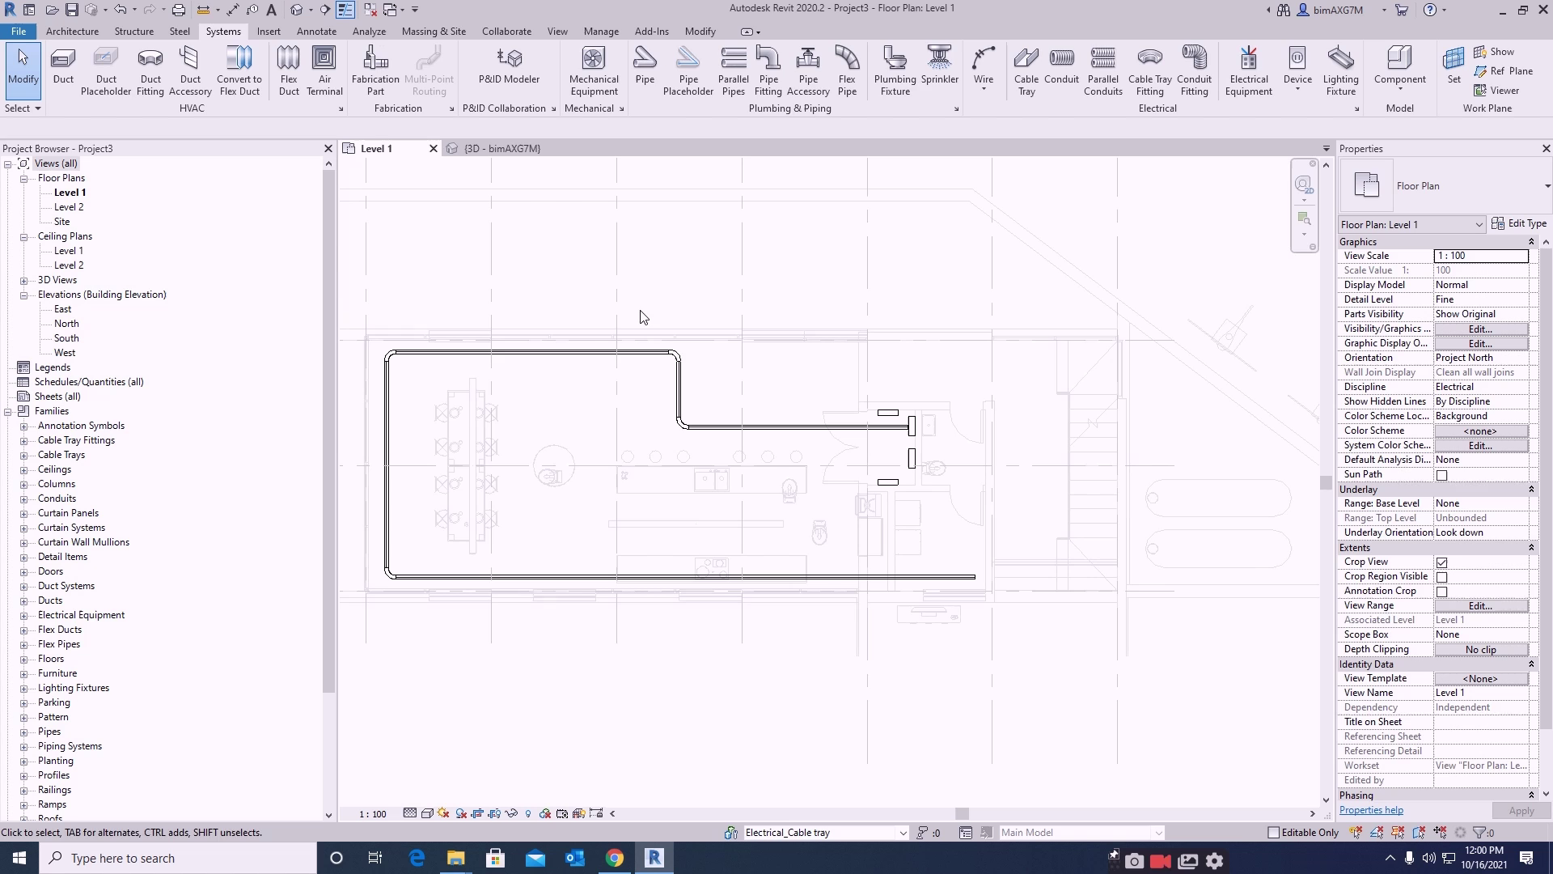
pyautogui.moveTo(722, 478); pyautogui.dragTo(722, 478)
pyautogui.moveTo(556, 397); pyautogui.dragTo(668, 395)
pyautogui.scroll(1, 473, 372)
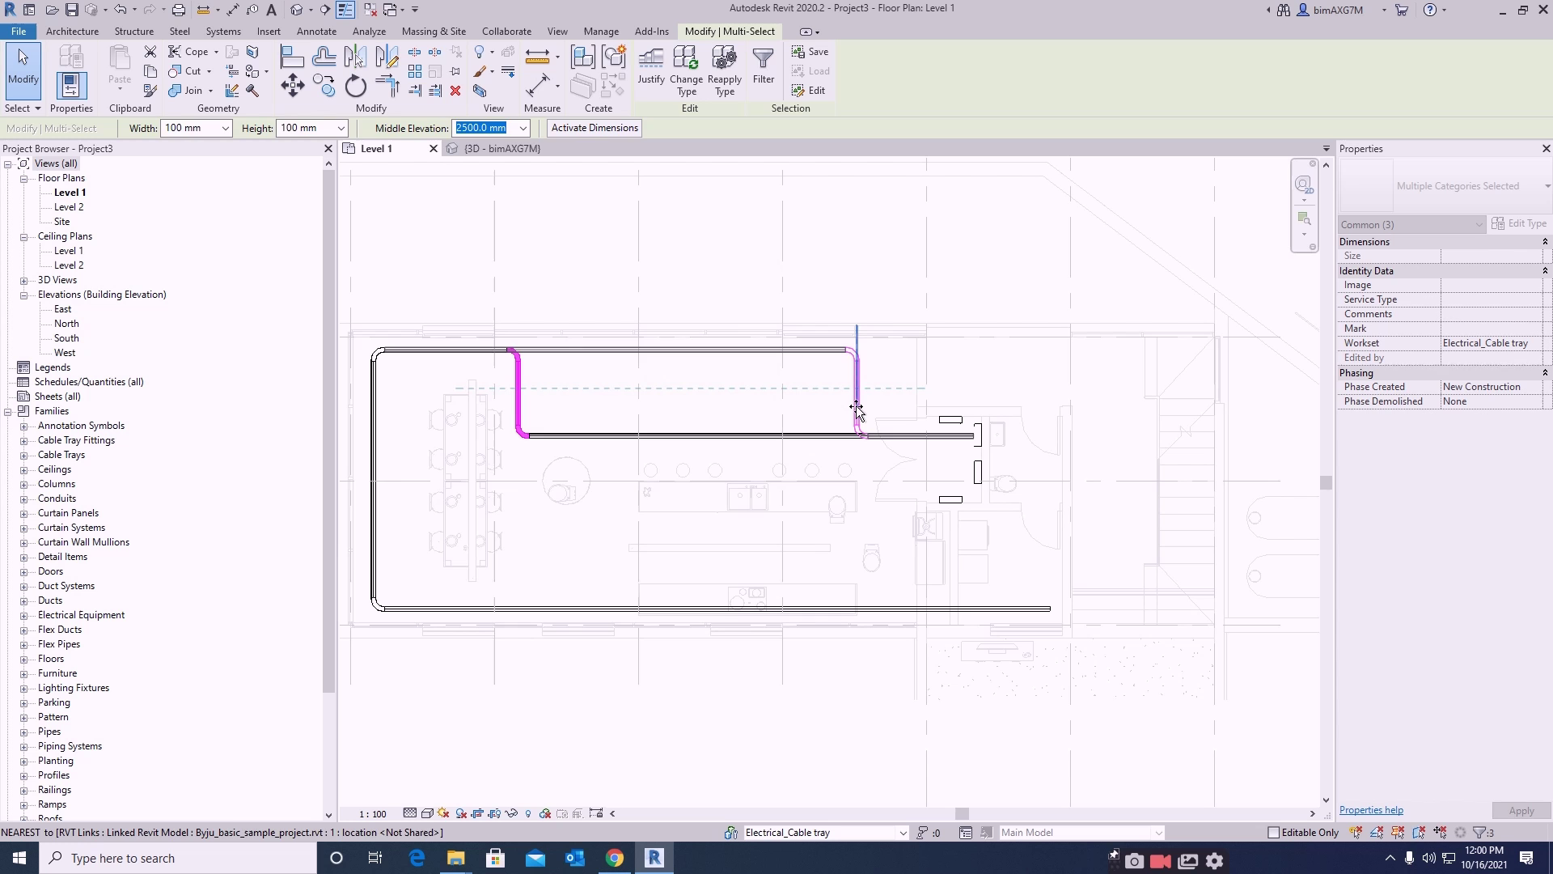
pyautogui.moveTo(857, 409); pyautogui.dragTo(857, 409)
pyautogui.press('Escape')
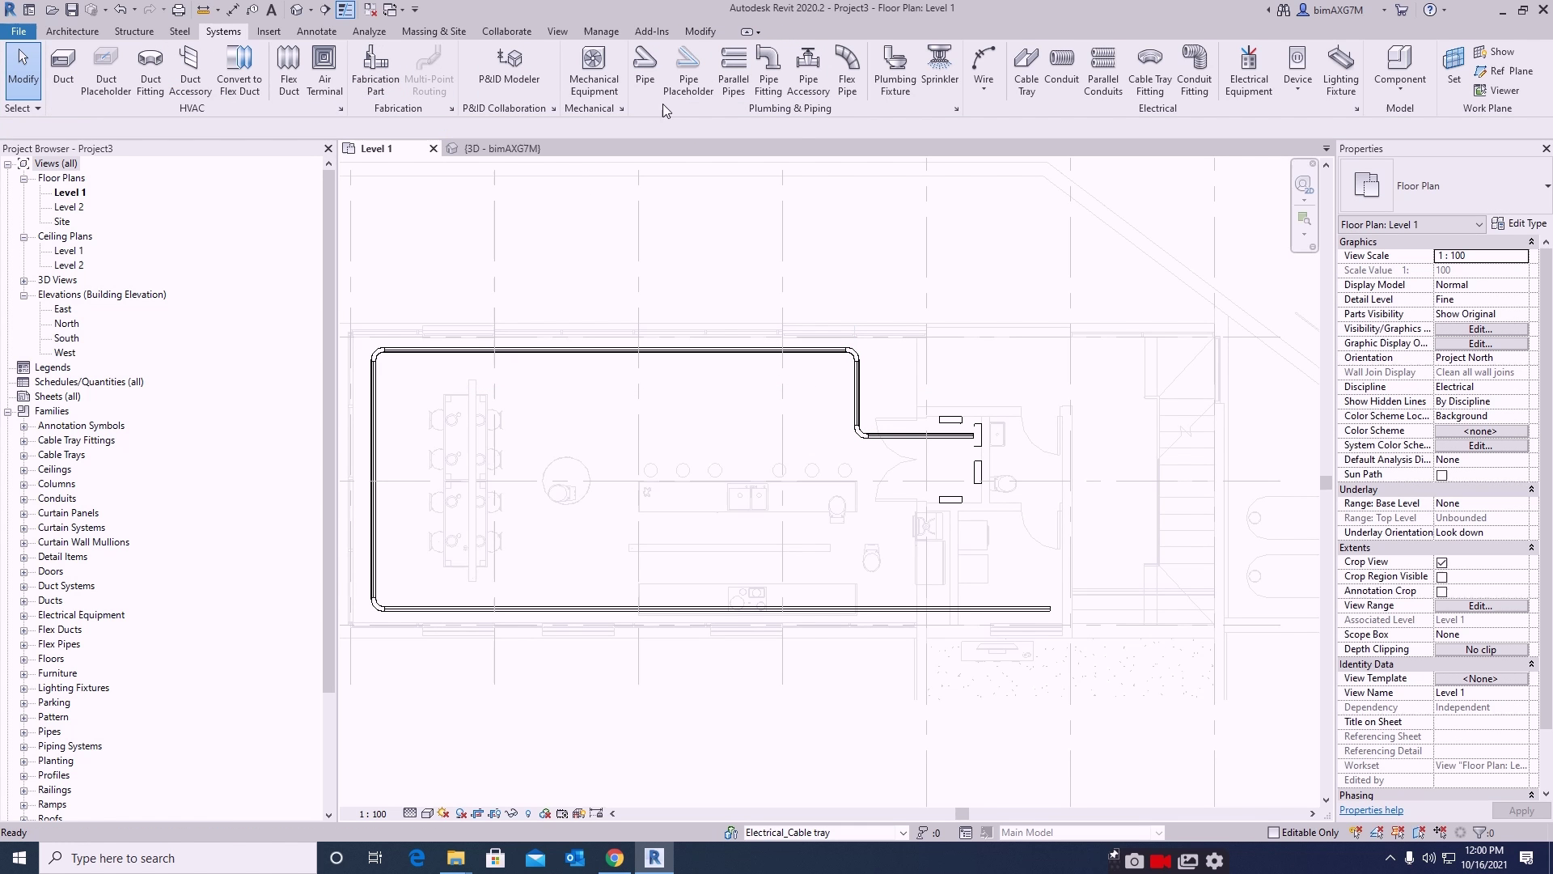
# - Start a new cable tray and duplicate the POWER-1 type under the name POWER-2
pyautogui.click(1025, 71)
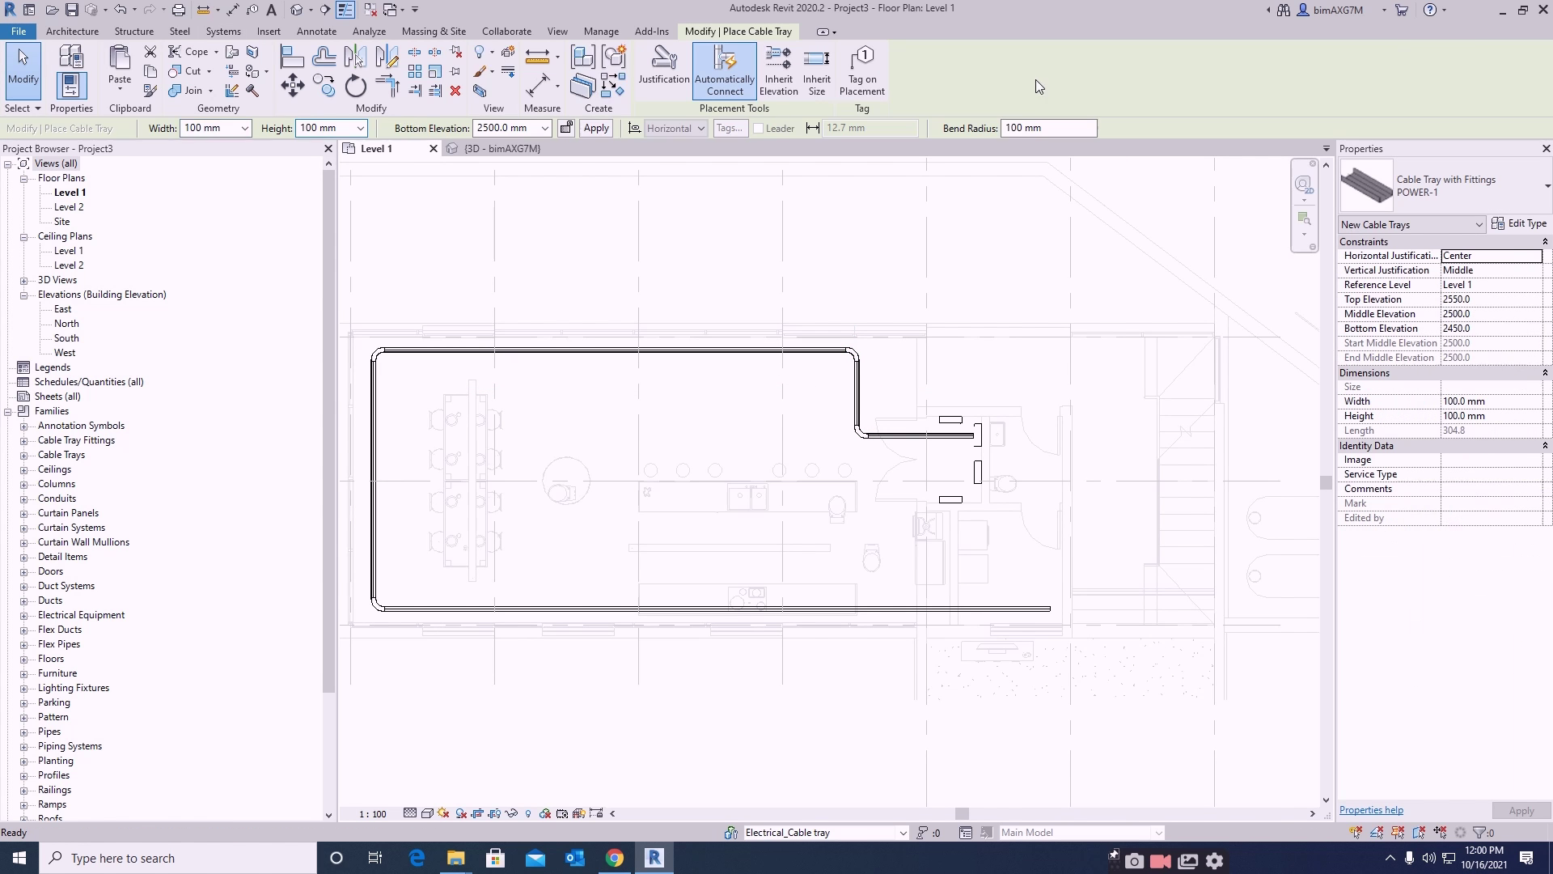
pyautogui.click(1523, 225)
pyautogui.click(951, 235)
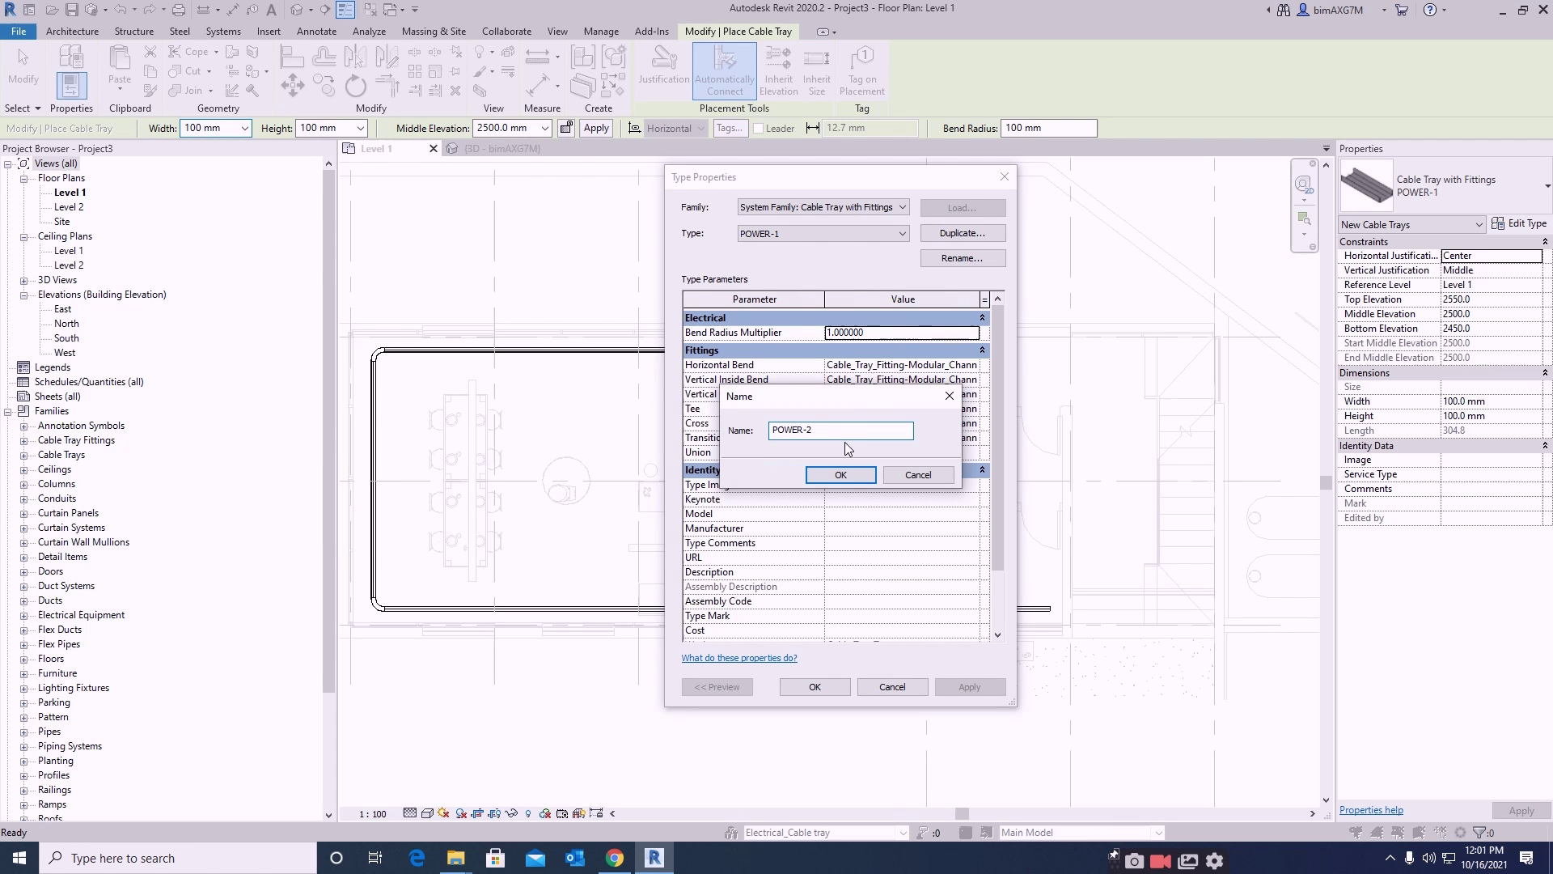
pyautogui.click(840, 475)
pyautogui.click(815, 686)
# - Draw a POWER-2 cable tray from the south distribution board on the DB room's east wall, 3000 mm west and north towards the POWER-1 run
pyautogui.scroll(1, 959, 463)
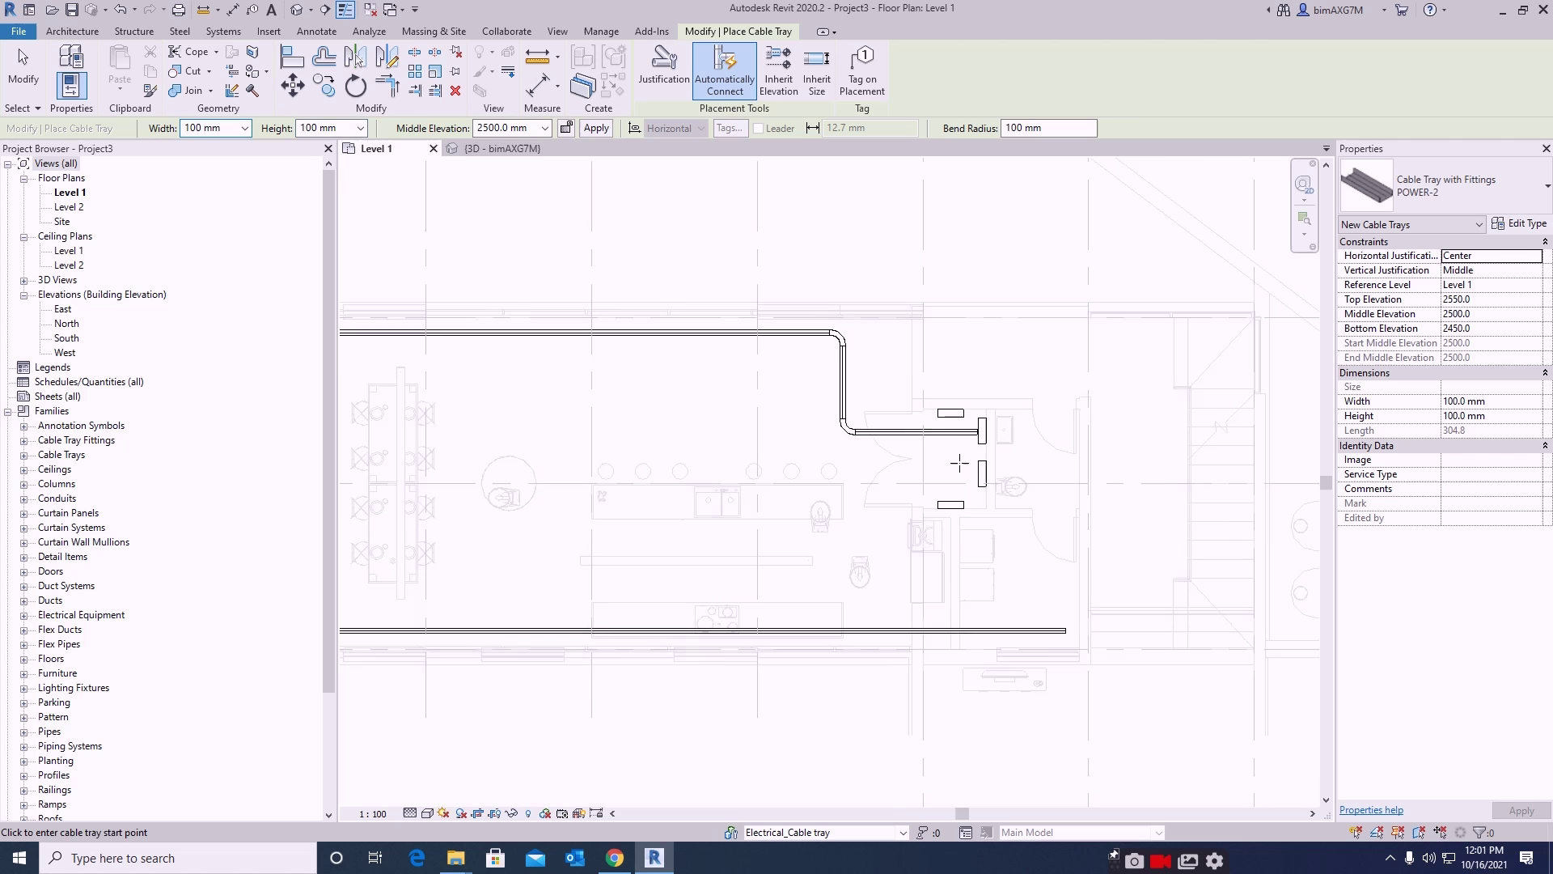
pyautogui.scroll(2, 962, 460)
pyautogui.click(986, 485)
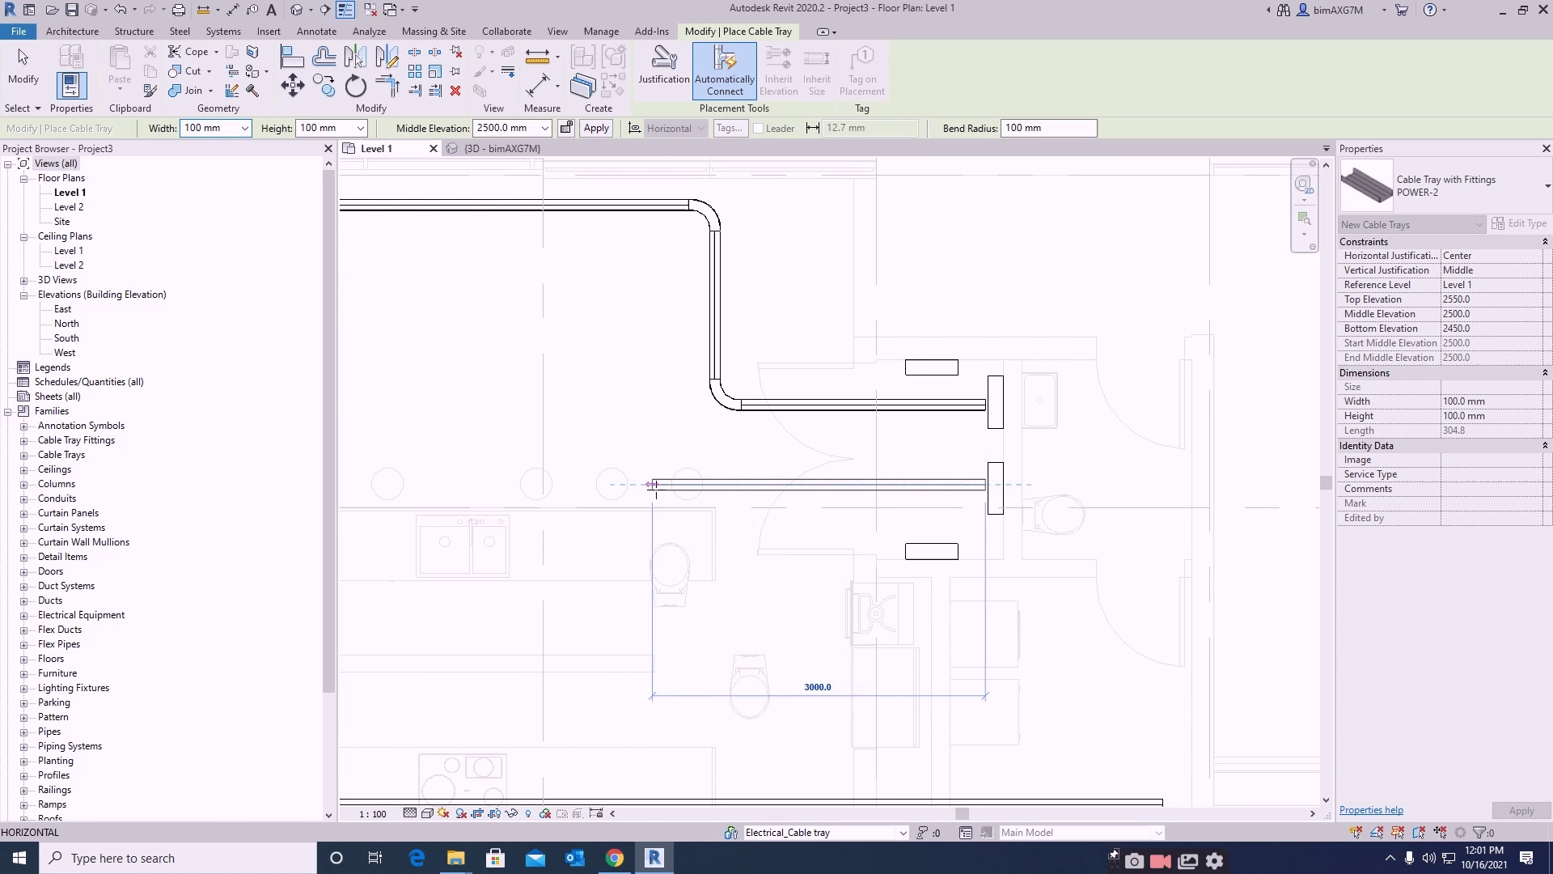
pyautogui.click(653, 486)
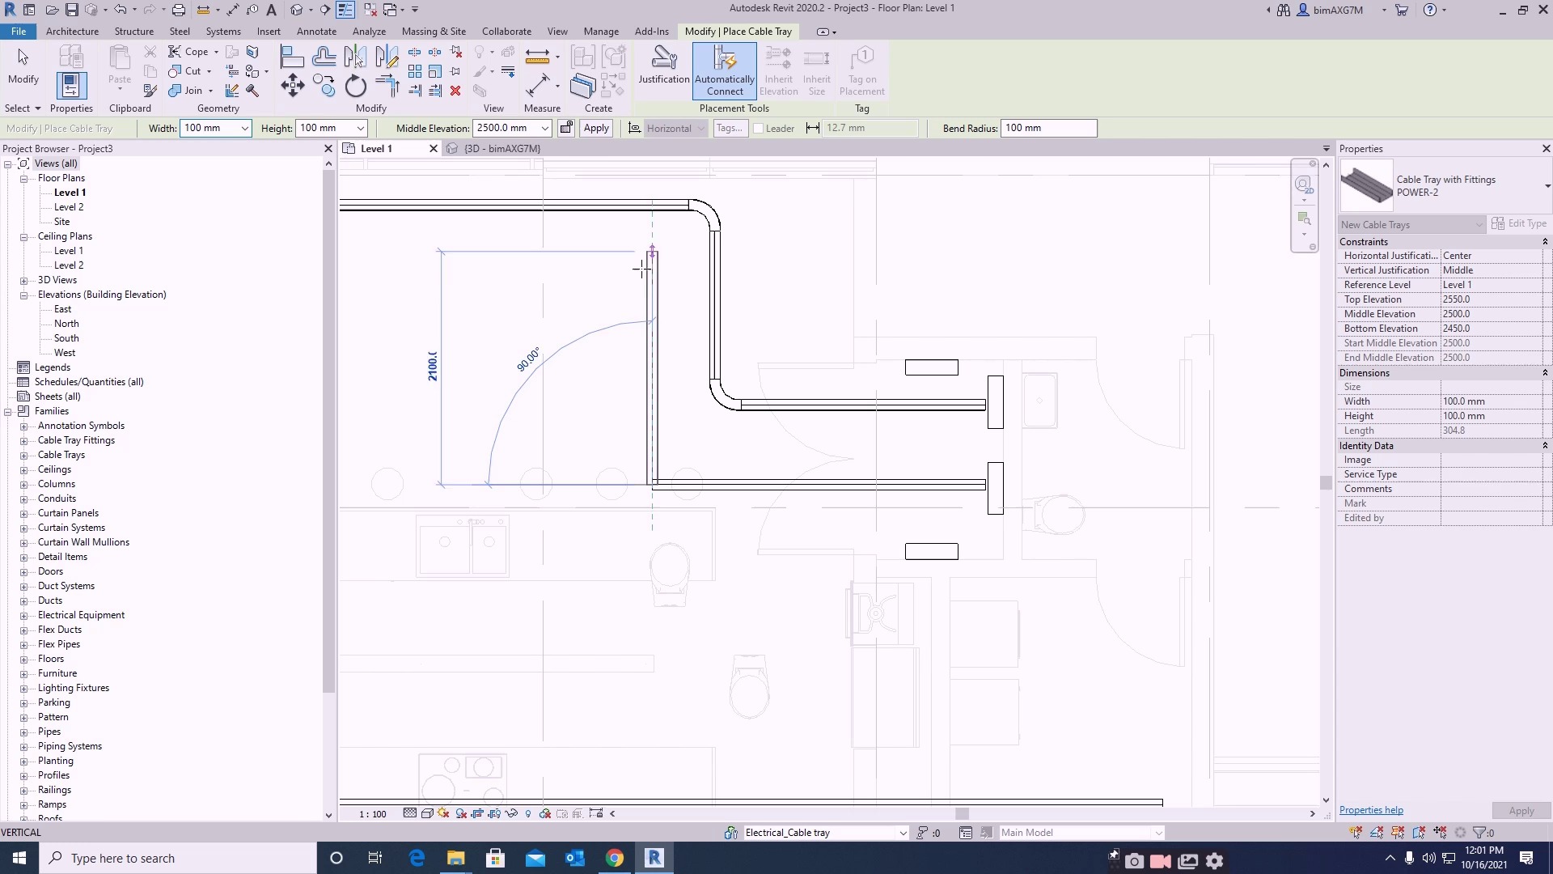
pyautogui.click(649, 227)
# - Continue the POWER-2 tray west, south and east inside the POWER-1 loop, ending it at the kitchen hob
pyautogui.scroll(-2, 667, 256)
pyautogui.moveTo(515, 273); pyautogui.dragTo(929, 258, button='middle')
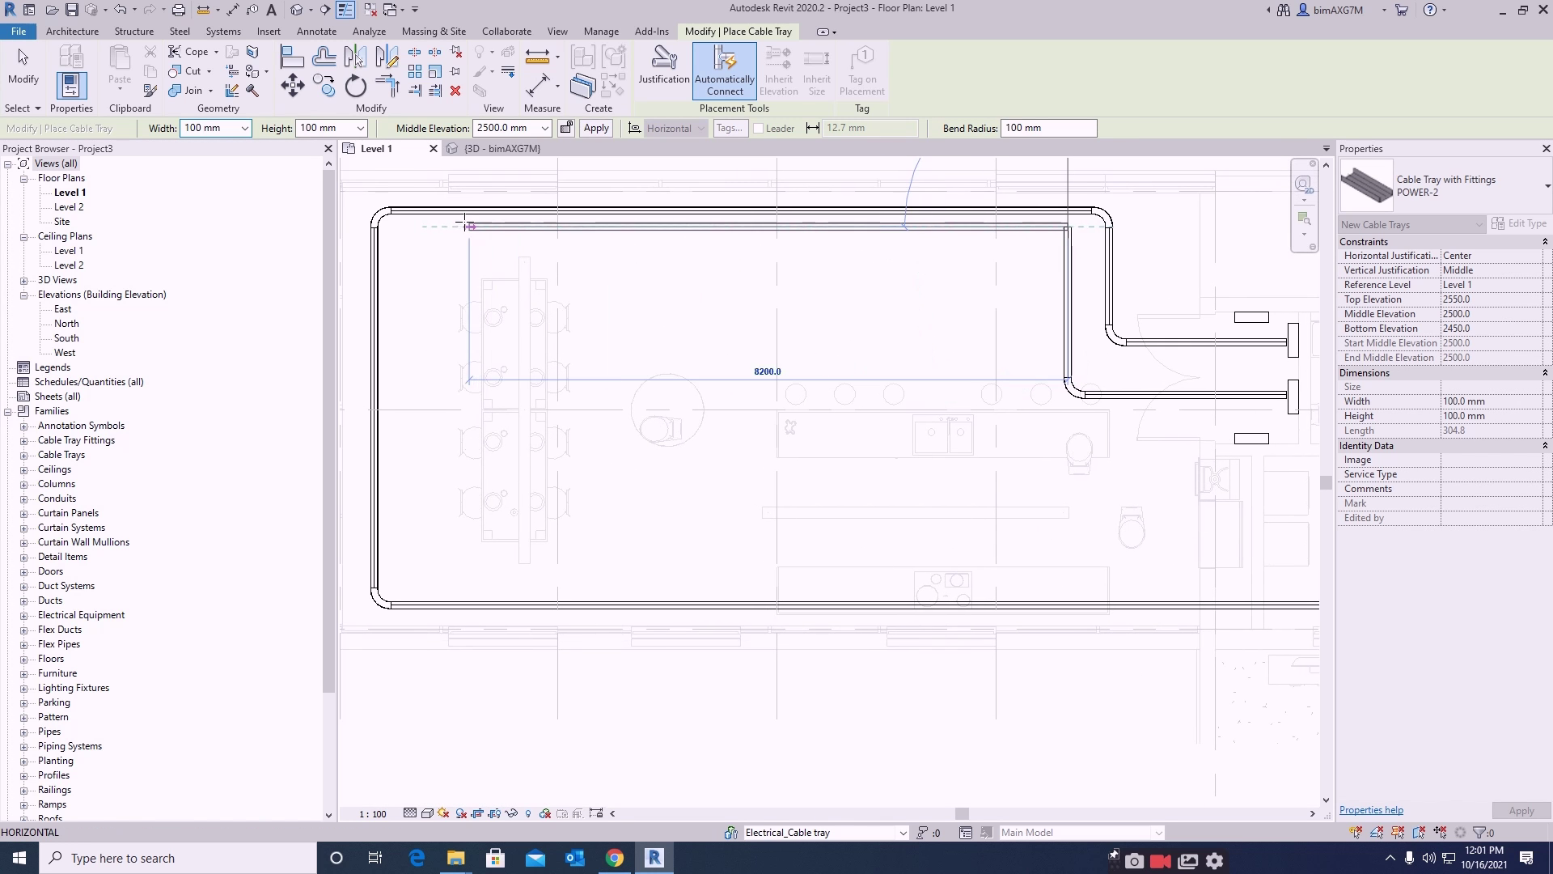
pyautogui.click(397, 226)
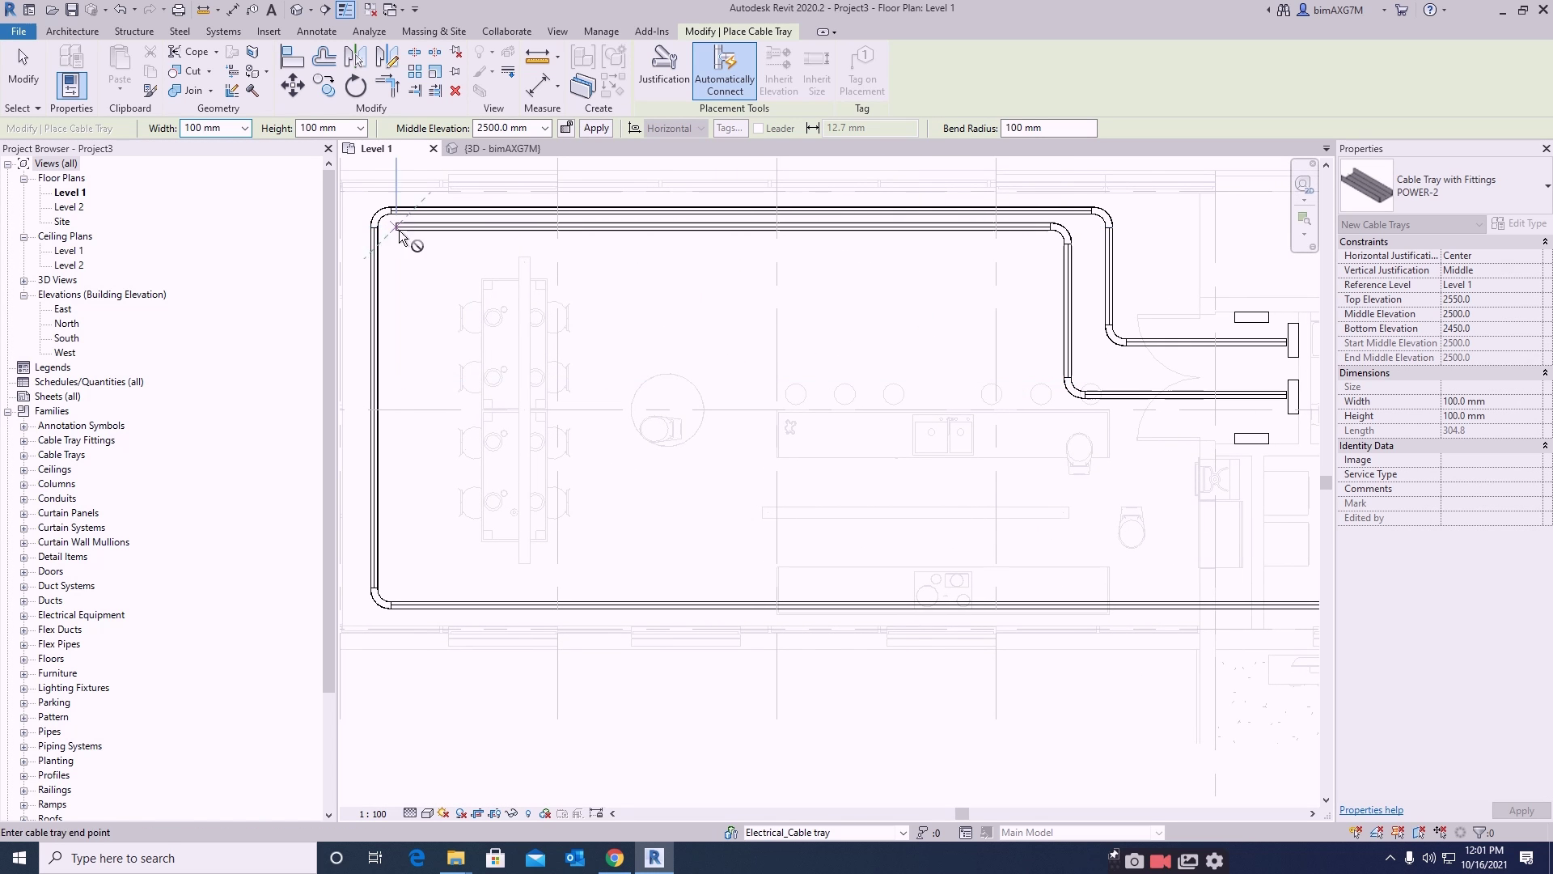
pyautogui.click(397, 584)
pyautogui.click(936, 585)
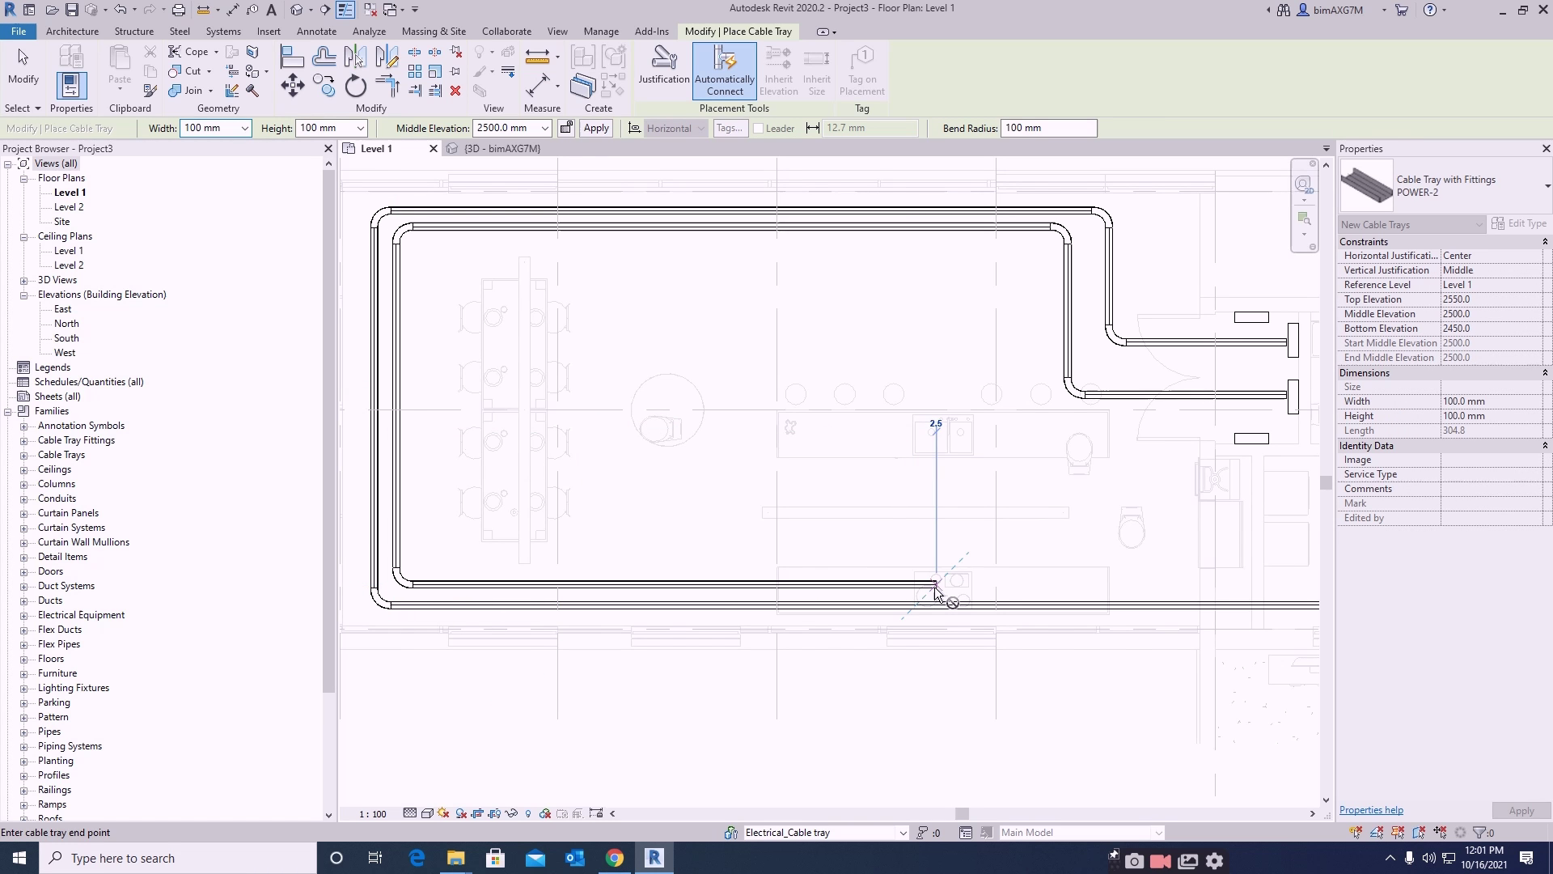
pyautogui.press('Escape')
pyautogui.press('Escape')
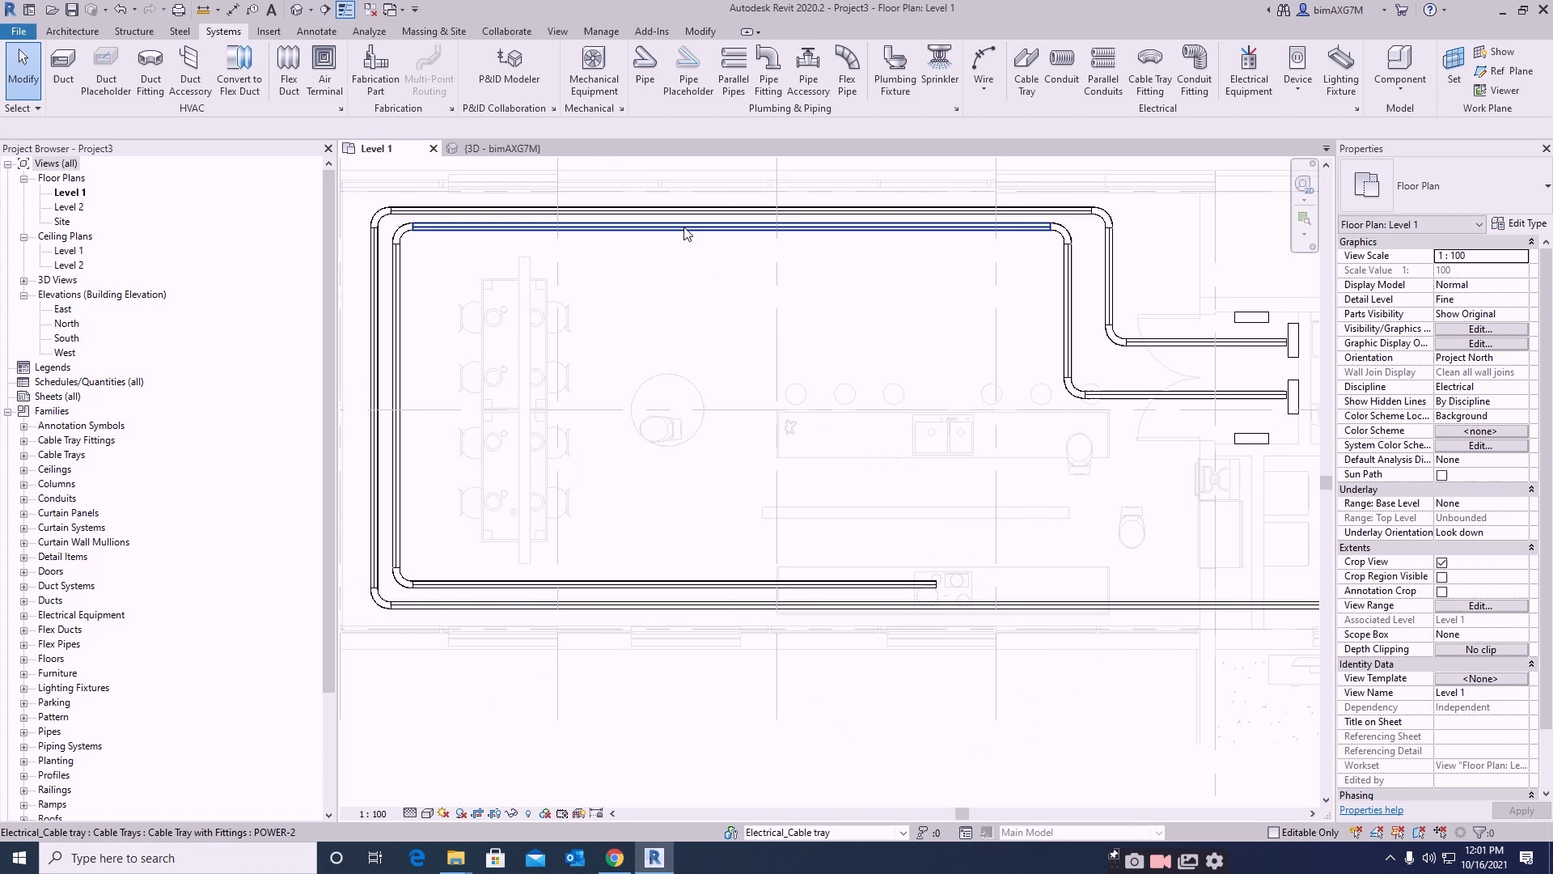
# - Select the whole connected POWER-2 run with its bends and set its width to 200 mm
pyautogui.click(685, 232)
pyautogui.press('Tab')
pyautogui.click(685, 233)
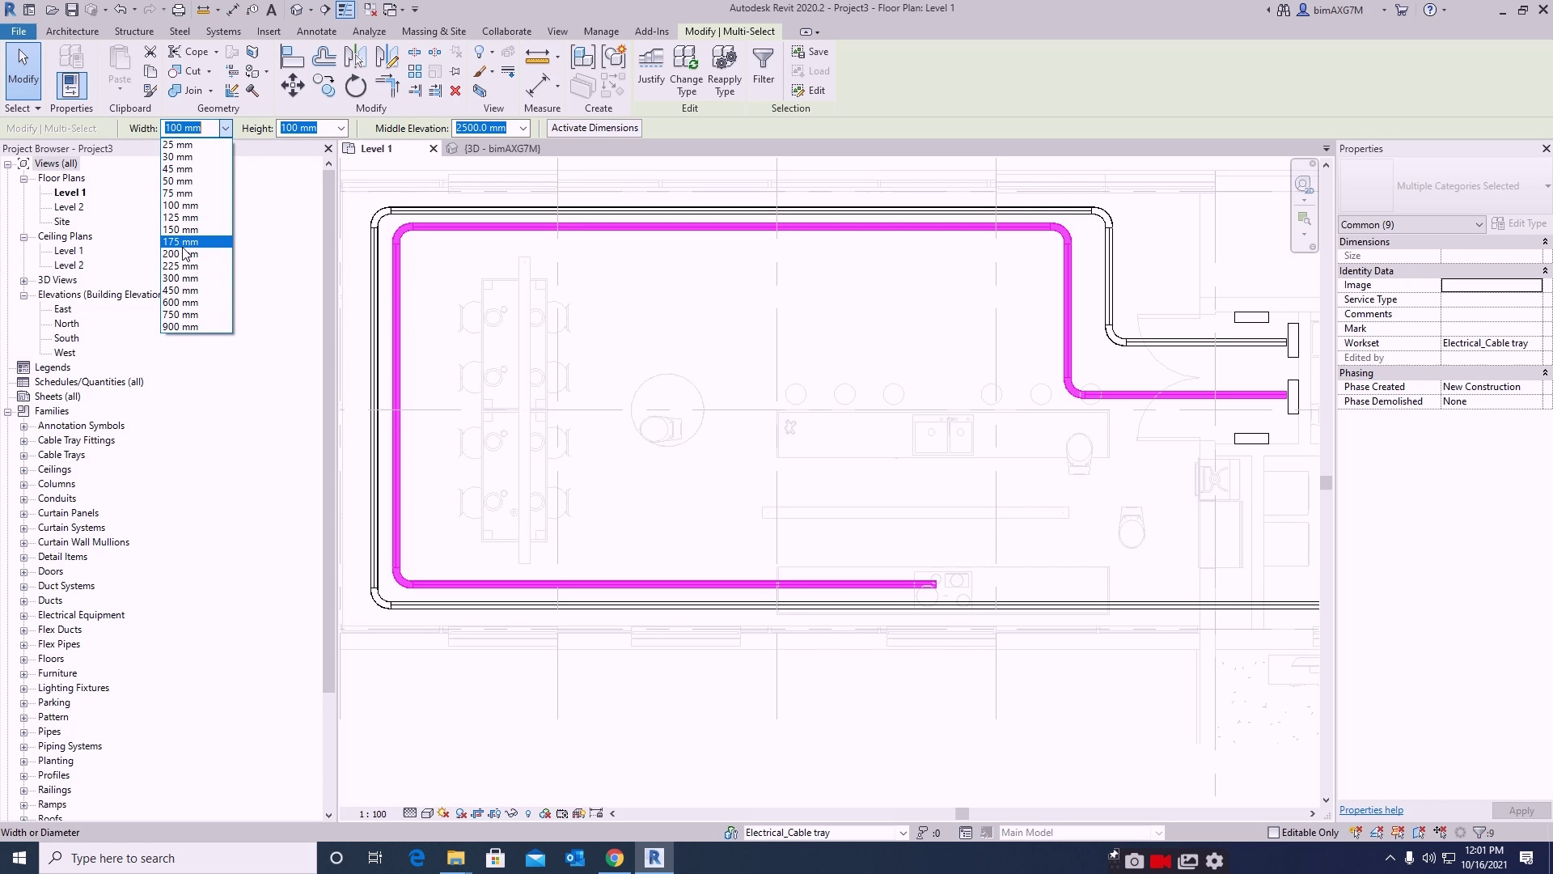
pyautogui.click(187, 254)
pyautogui.click(796, 360)
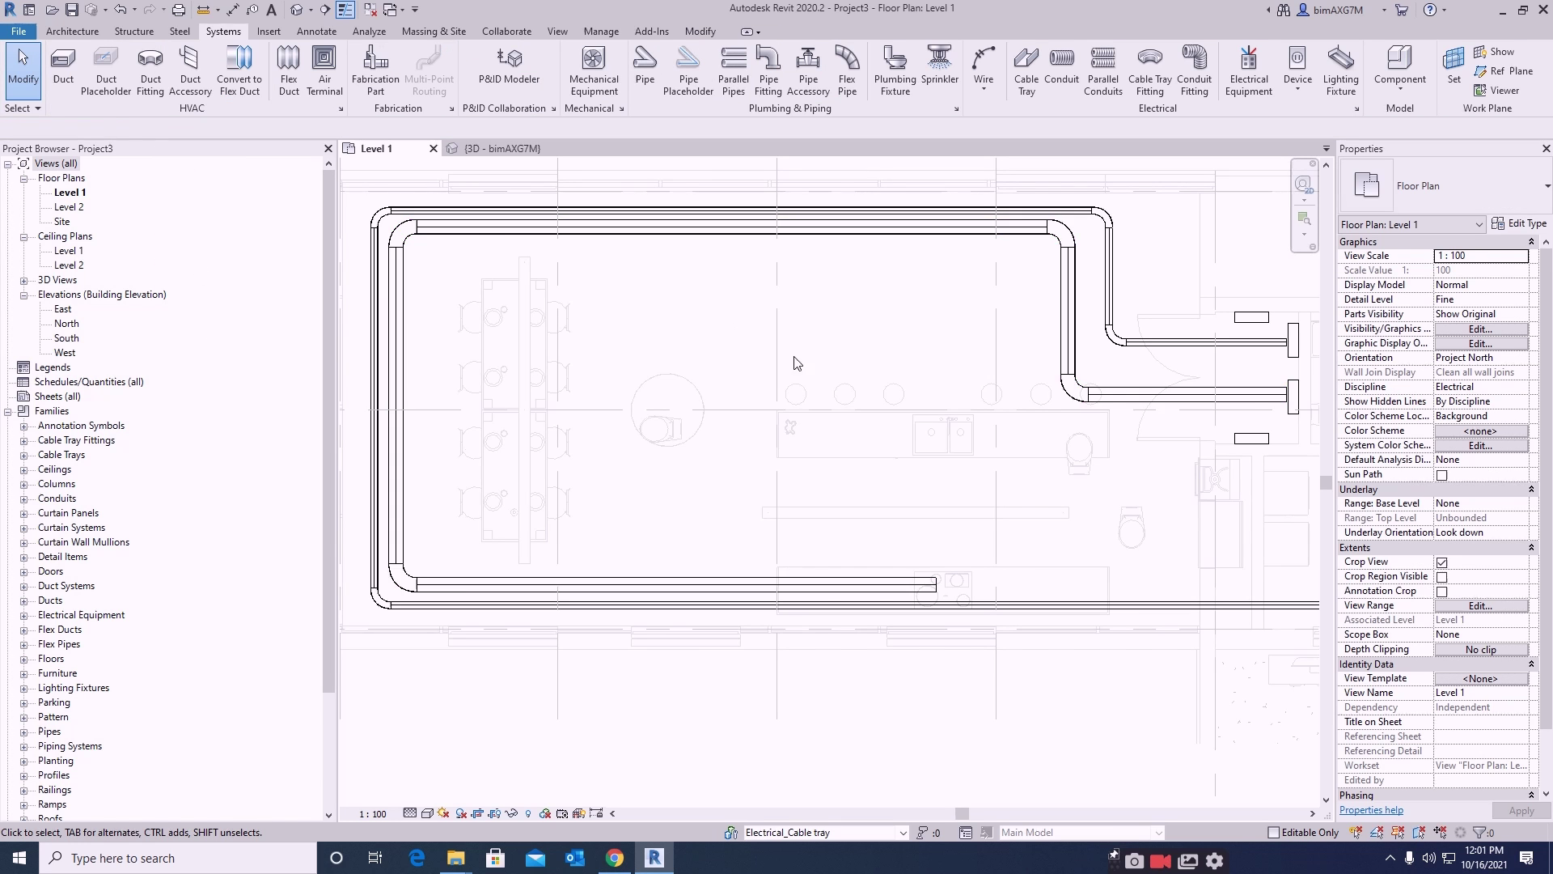
# - Nudge the POWER-1 tray's short north-south section near the DB room west, close beside the POWER-2 section
pyautogui.scroll(-3, 793, 361)
pyautogui.moveTo(791, 362); pyautogui.dragTo(601, 372, button='middle')
pyautogui.scroll(1, 871, 391)
pyautogui.moveTo(836, 442); pyautogui.dragTo(1006, 437, button='middle')
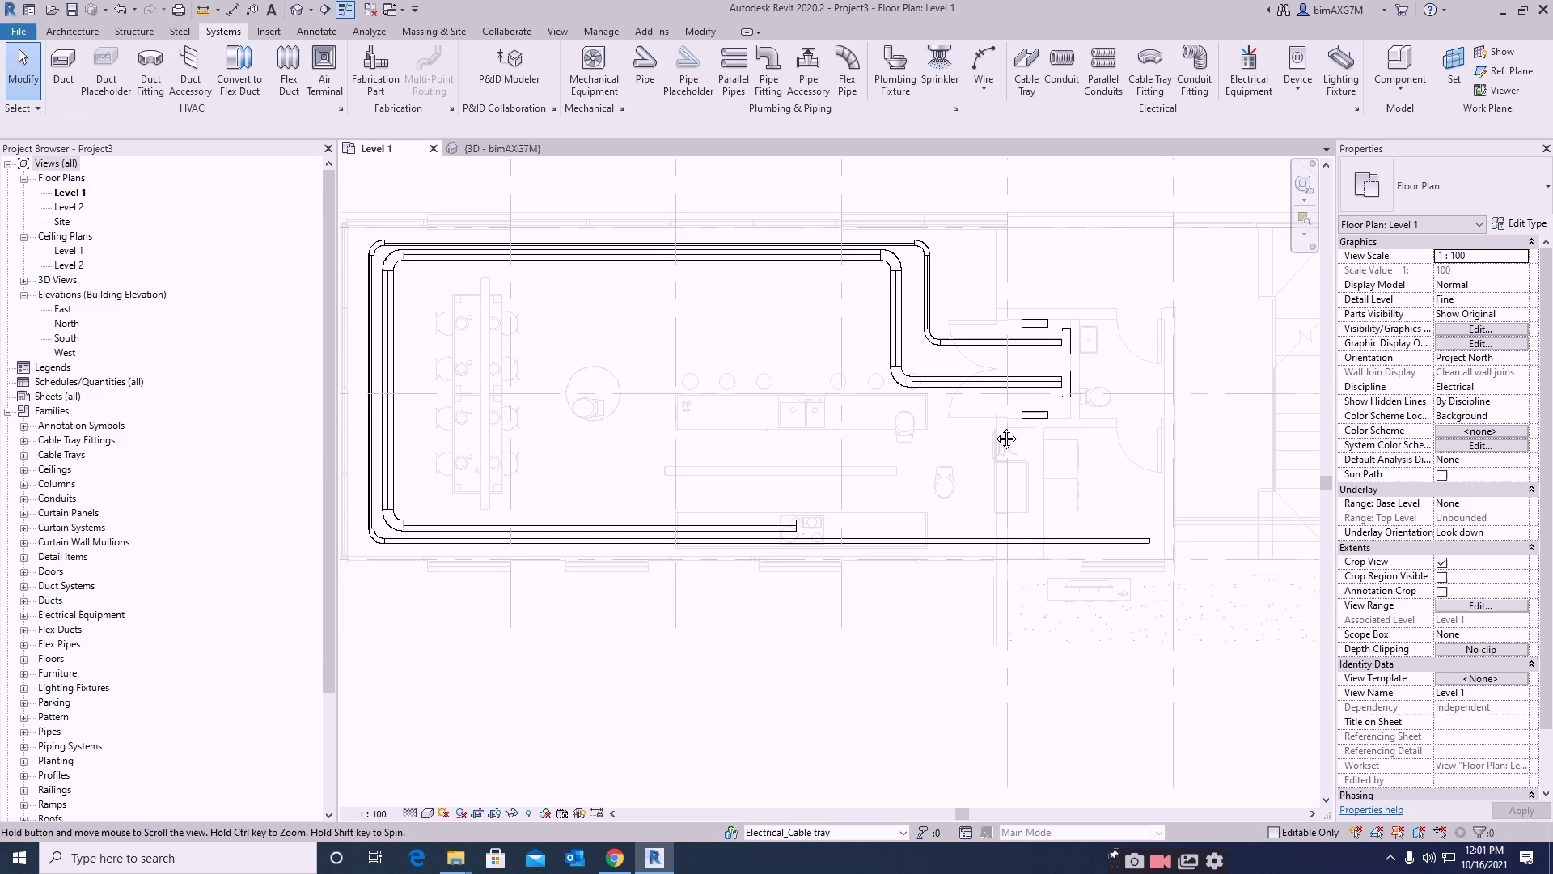
pyautogui.scroll(3, 894, 389)
pyautogui.click(771, 315)
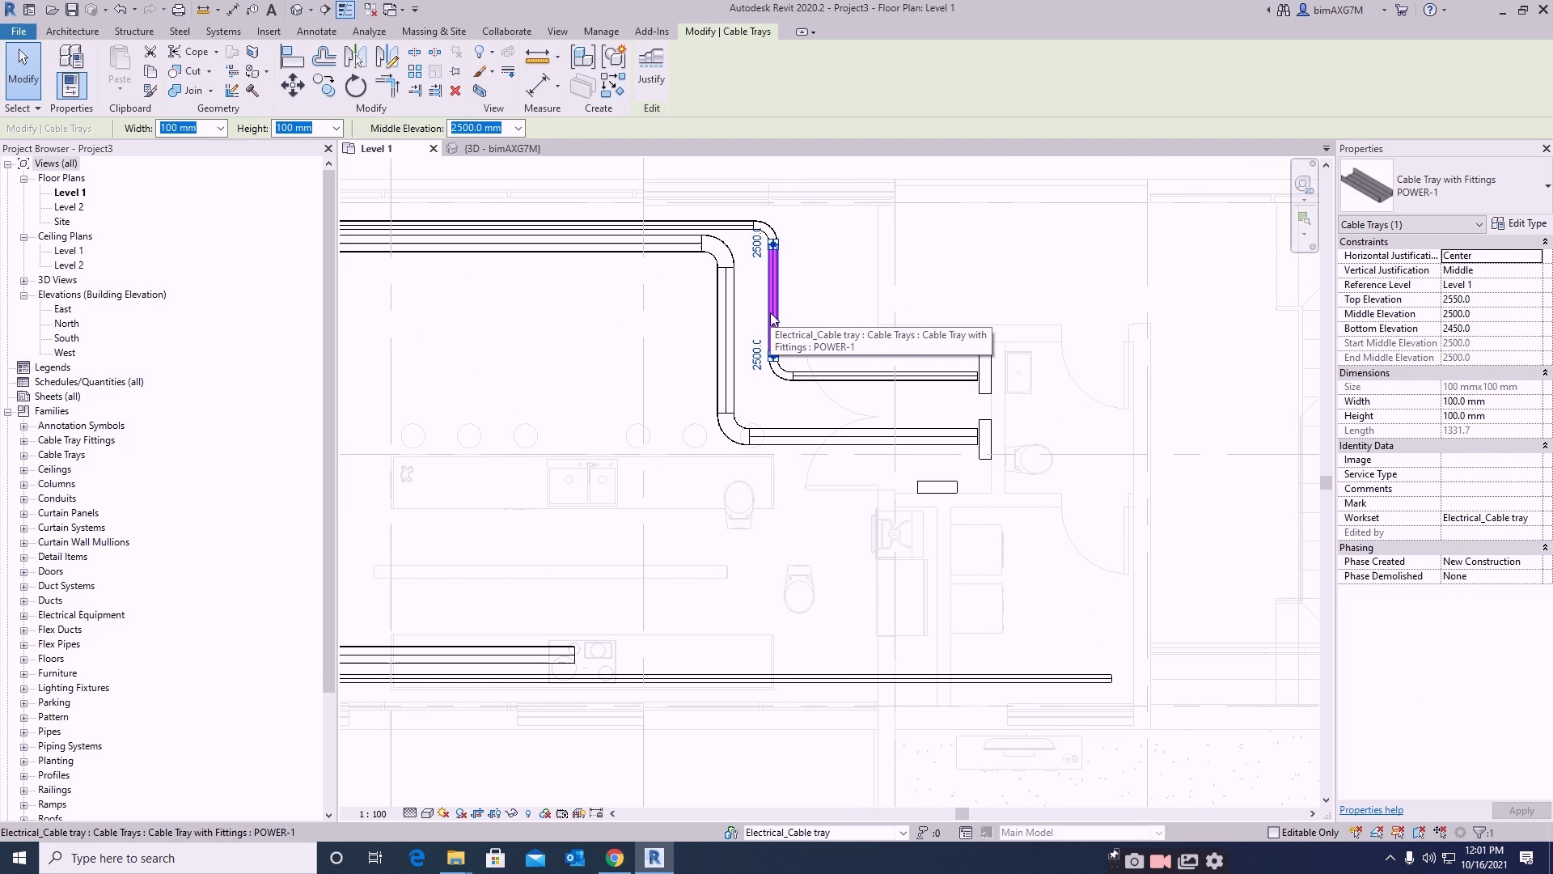
pyautogui.press('Left')
pyautogui.press('Left')
pyautogui.press('Left')
pyautogui.press('Left')
pyautogui.press('Left')
pyautogui.press('Left')
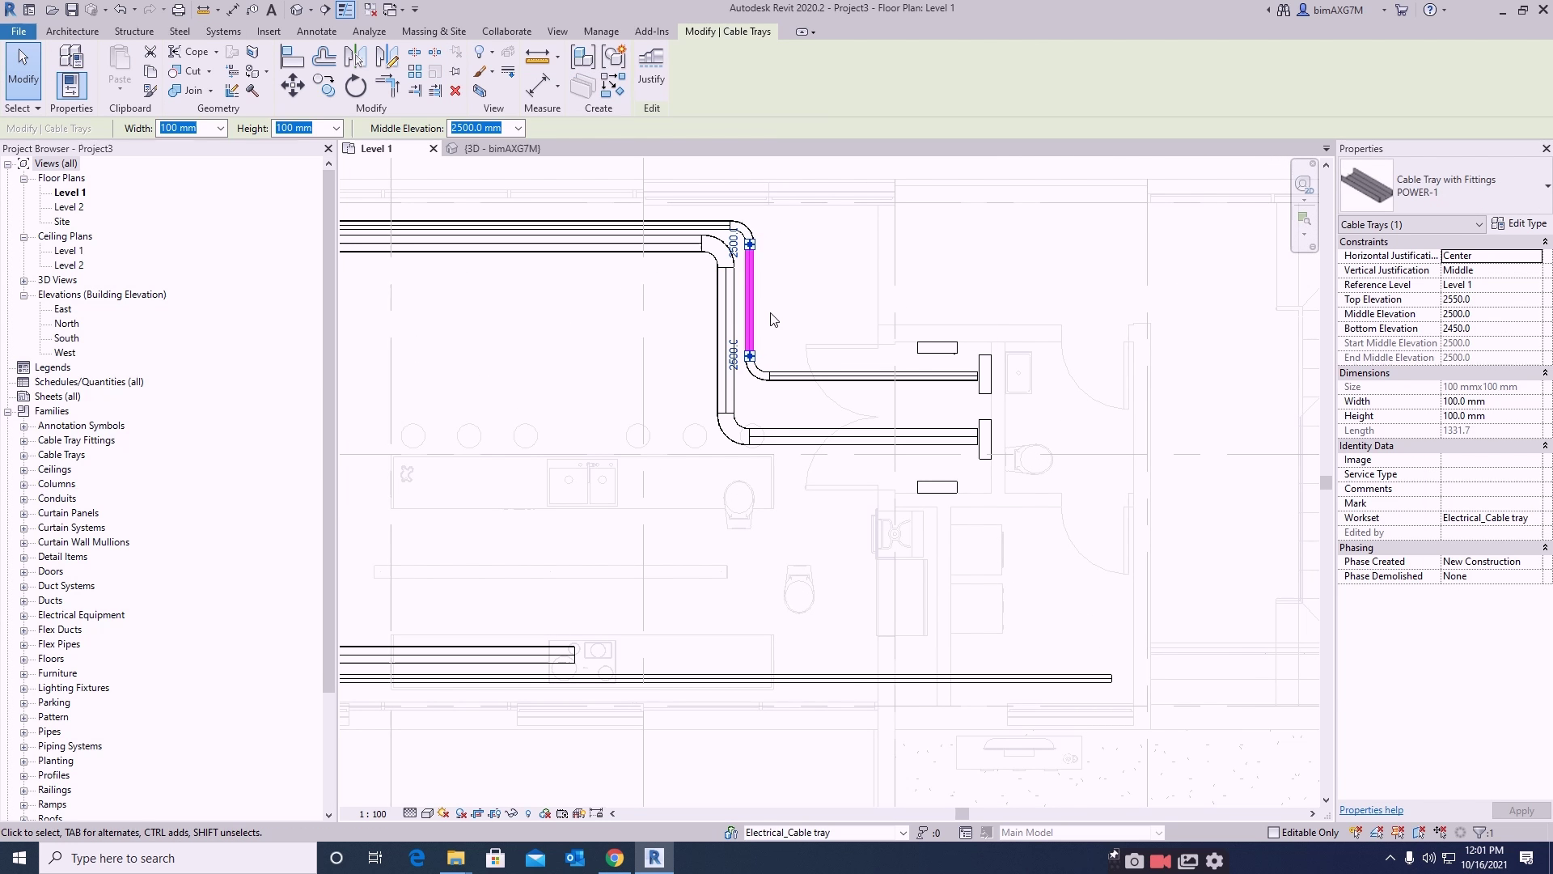
pyautogui.click(771, 313)
# - Move the POWER-2 tray's east-west section into the DB room north, right below the parallel POWER-1 section
pyautogui.scroll(1, 813, 441)
pyautogui.click(817, 435)
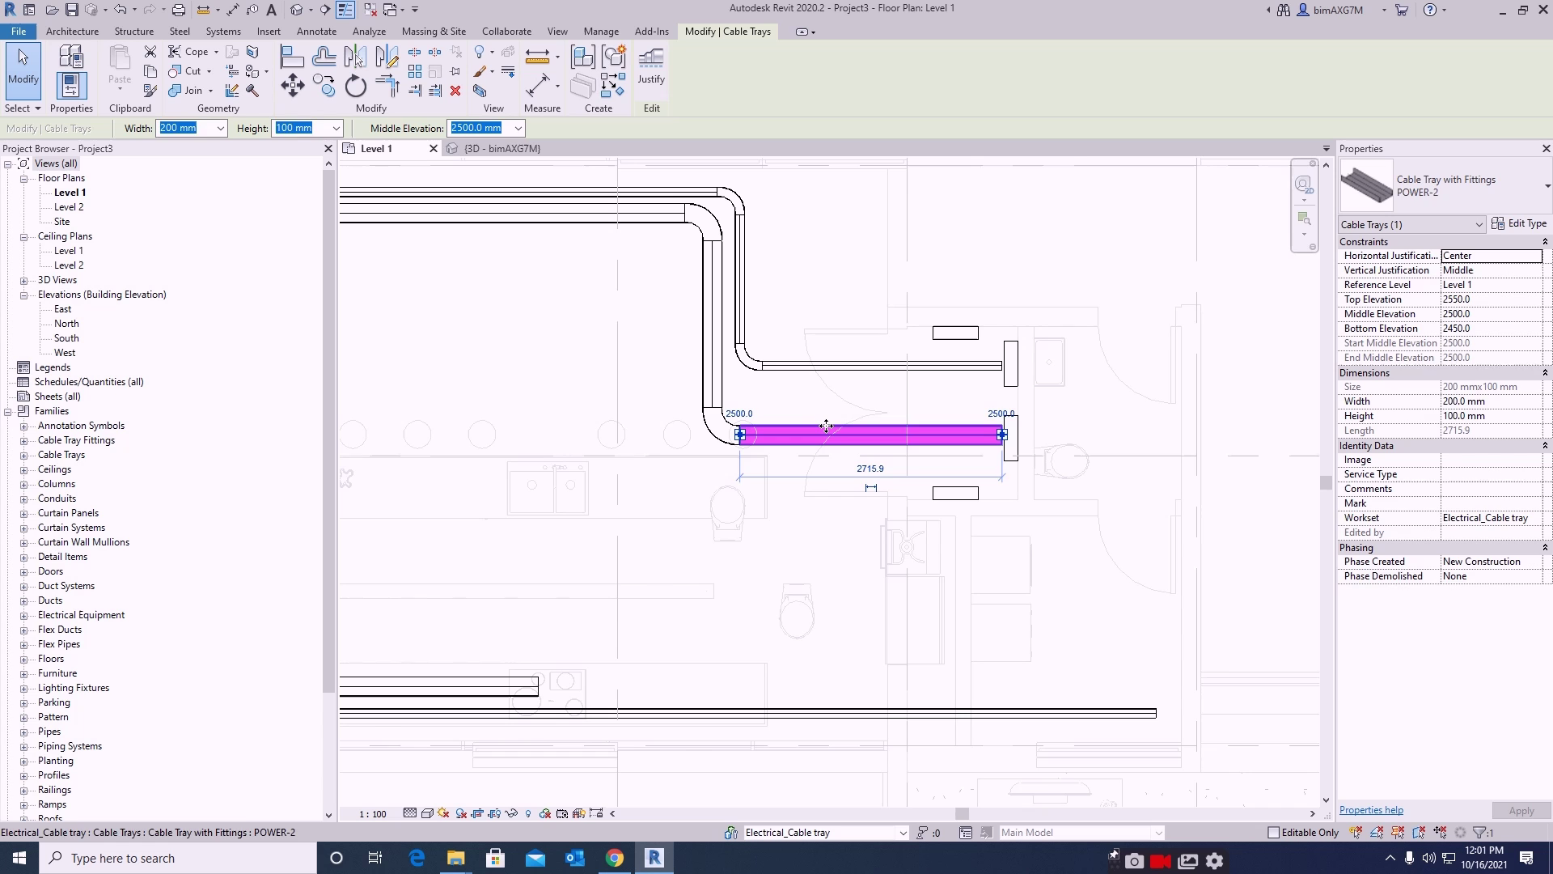
pyautogui.moveTo(825, 427); pyautogui.dragTo(830, 378)
pyautogui.scroll(1, 1007, 393)
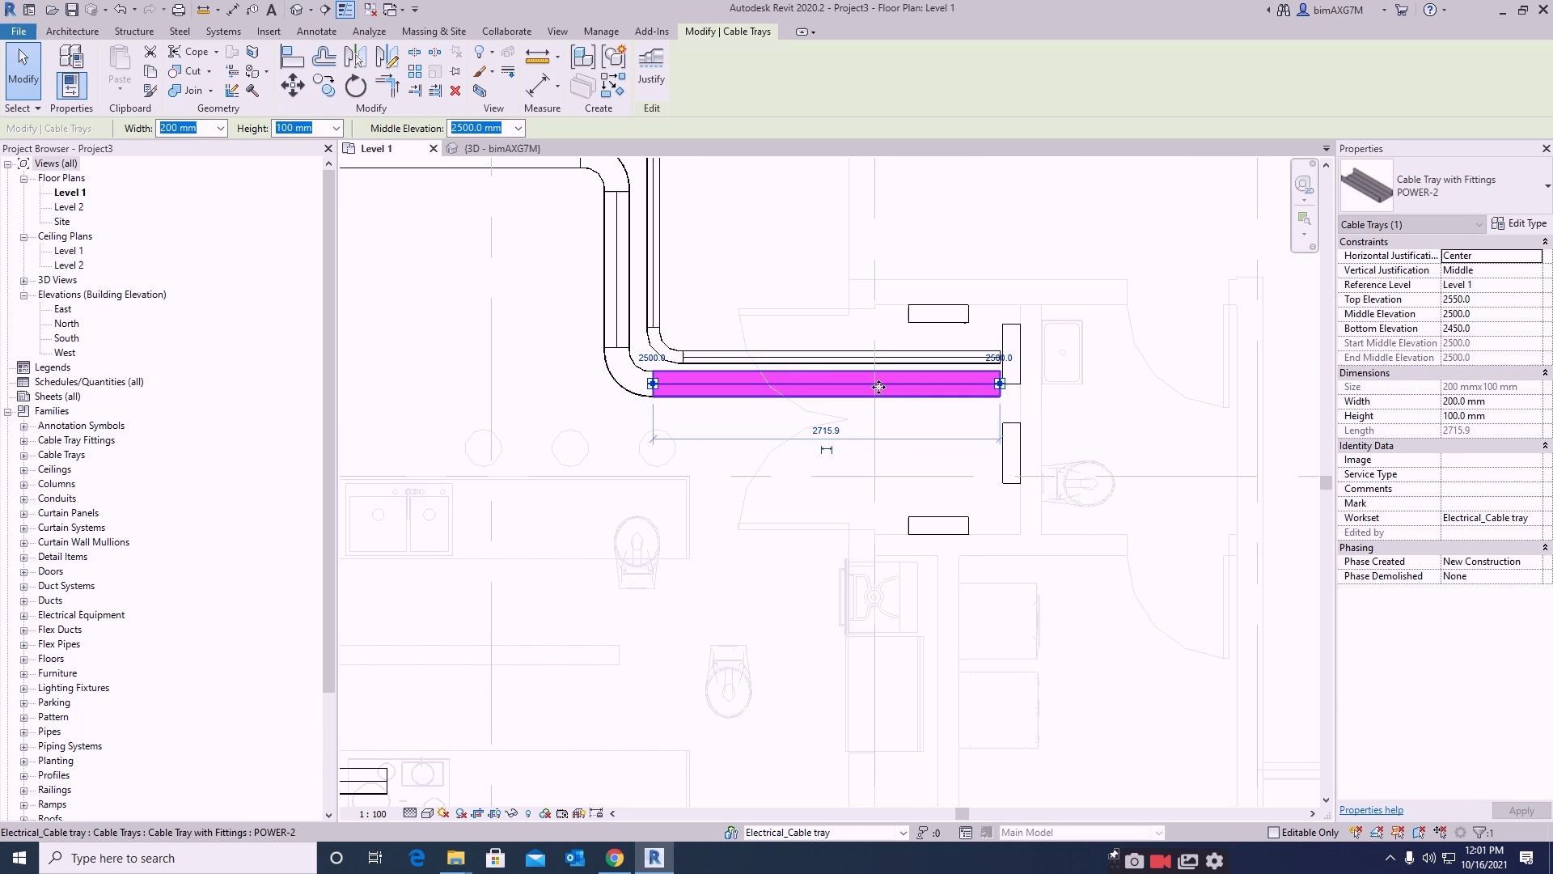
pyautogui.press('Escape')
# - Nudge the POWER-1 and POWER-2 sections entering the DB room north, so both line up with the north distribution board on the east wall
pyautogui.click(790, 368)
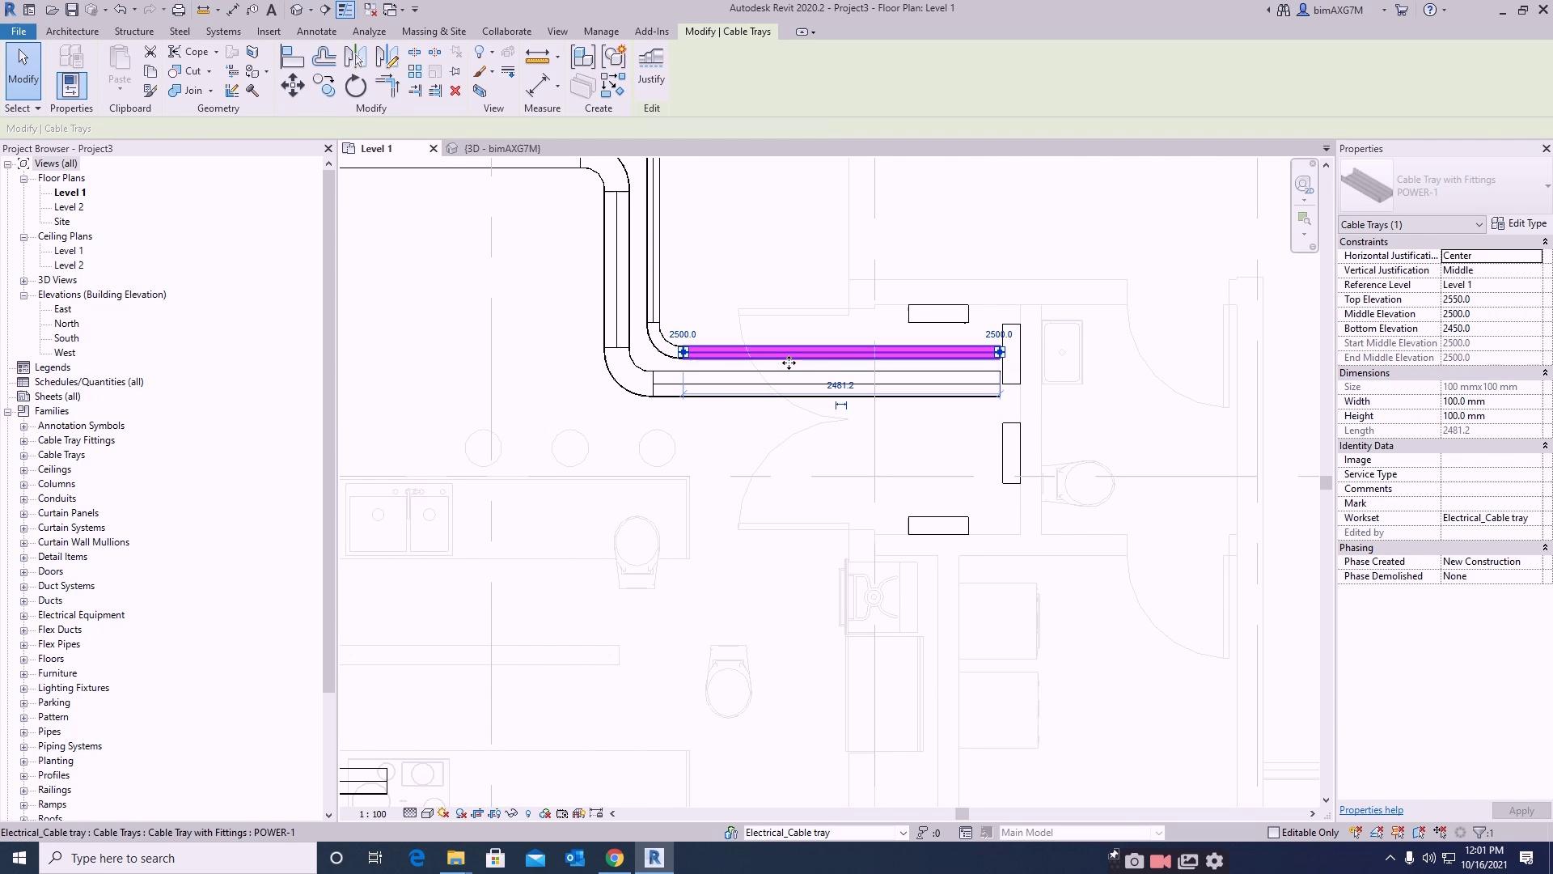
pyautogui.press('Escape')
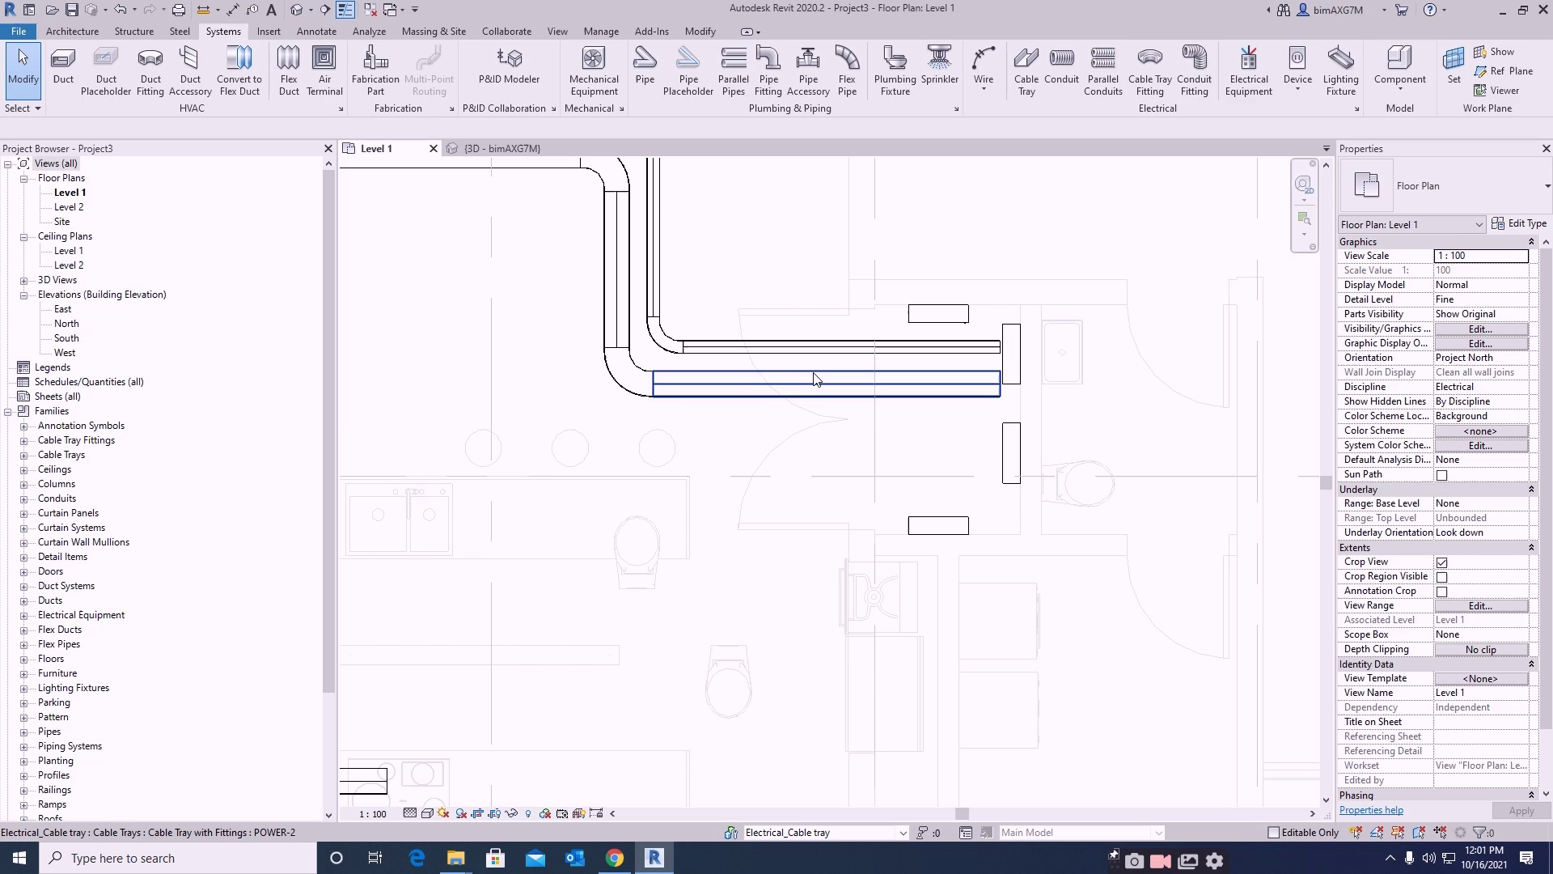
pyautogui.click(803, 374)
pyautogui.press('Up')
pyautogui.press('Up')
pyautogui.press('Up')
pyautogui.press('Up')
pyautogui.press('Up')
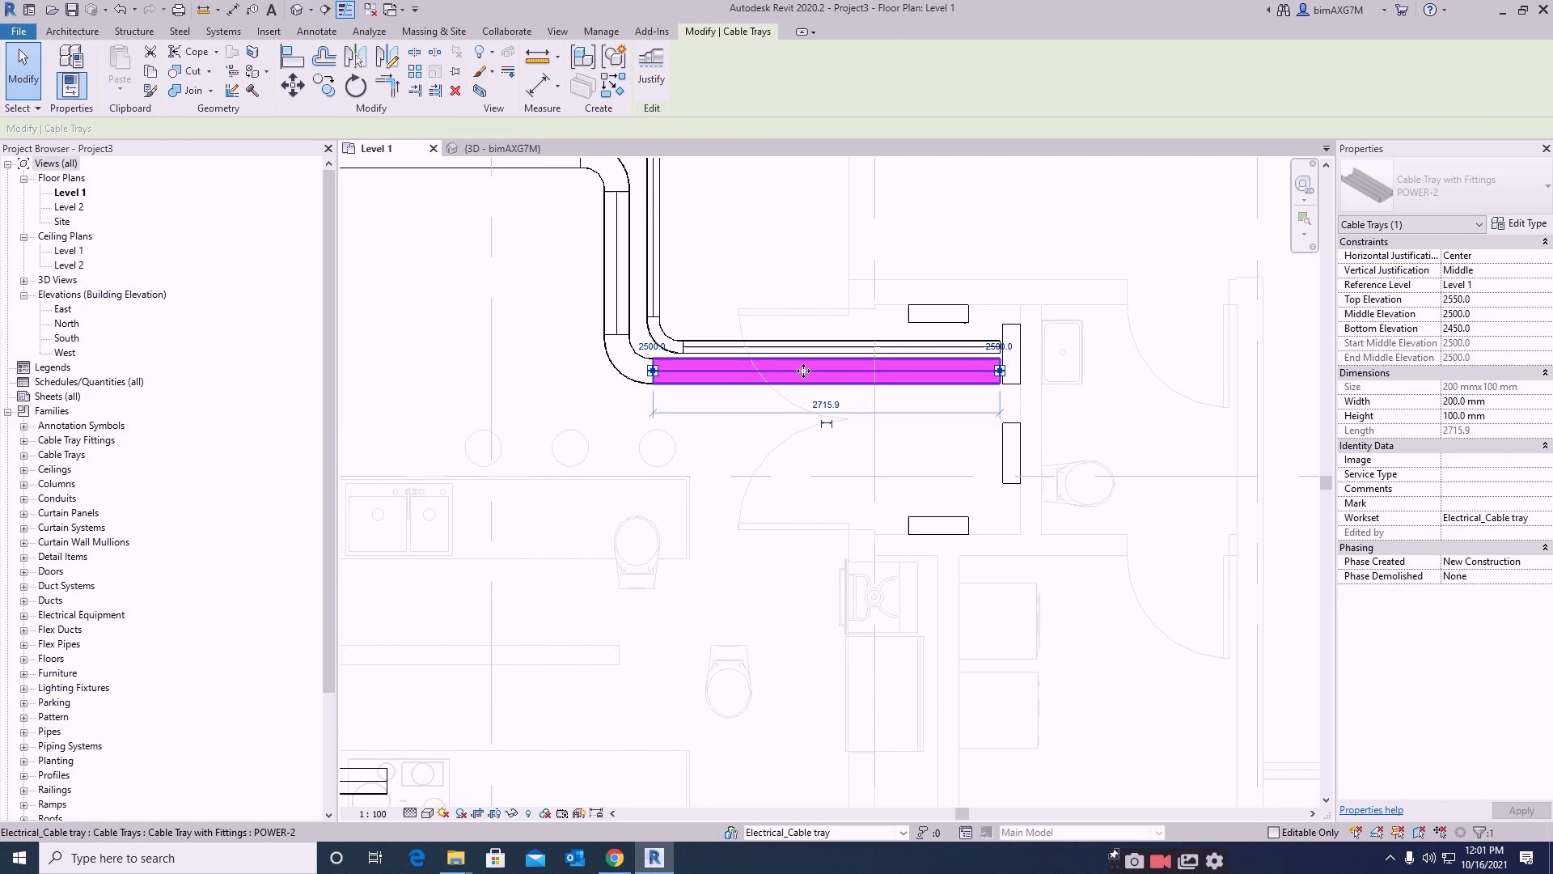
pyautogui.press('Escape')
pyautogui.click(812, 352)
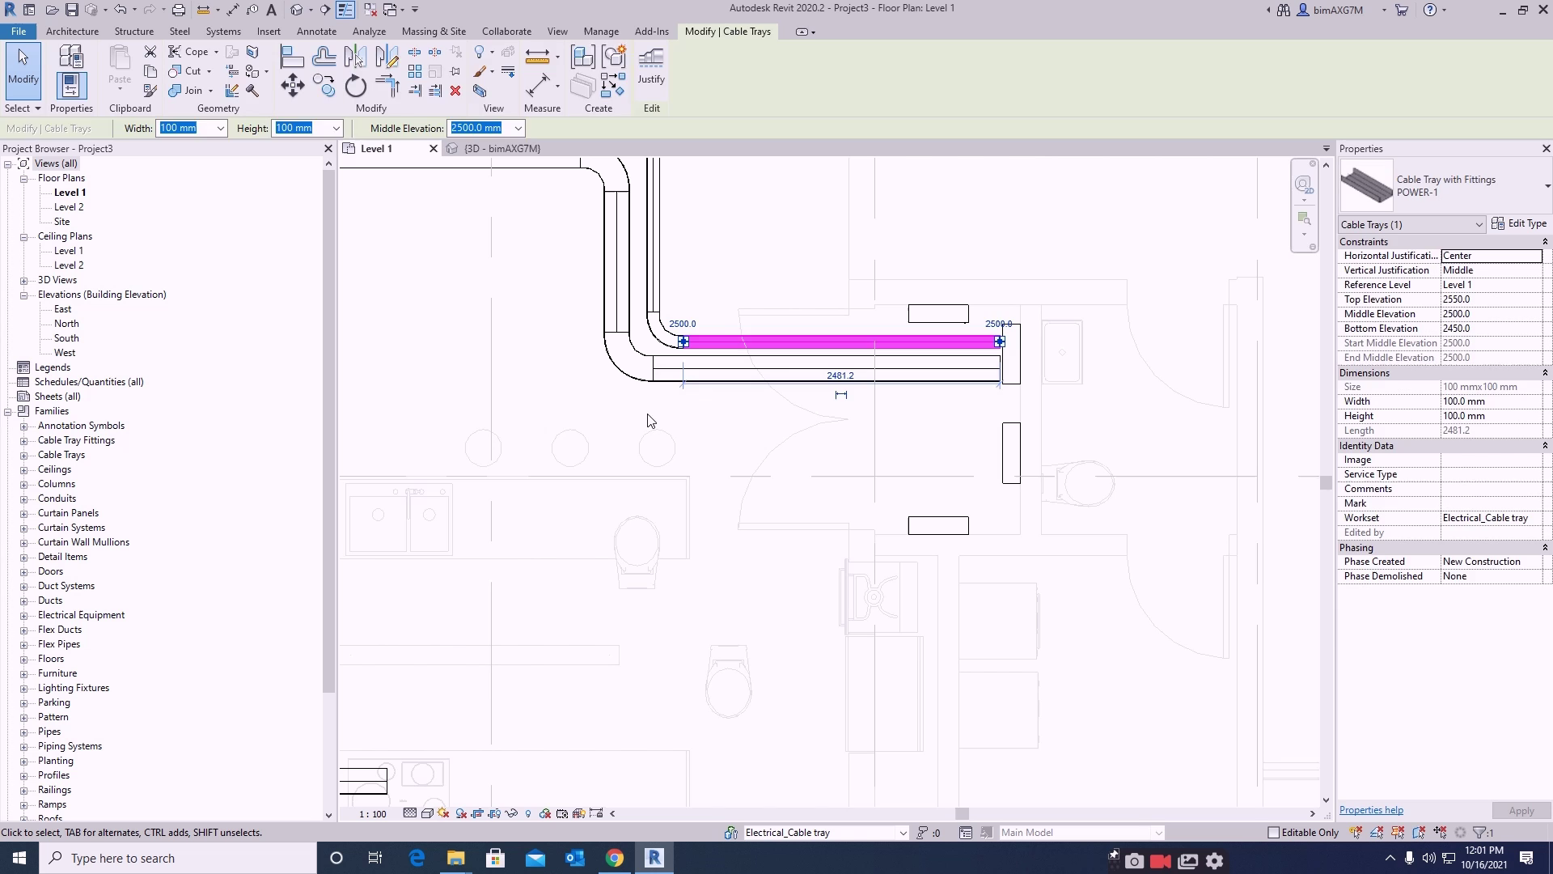
pyautogui.press('Escape')
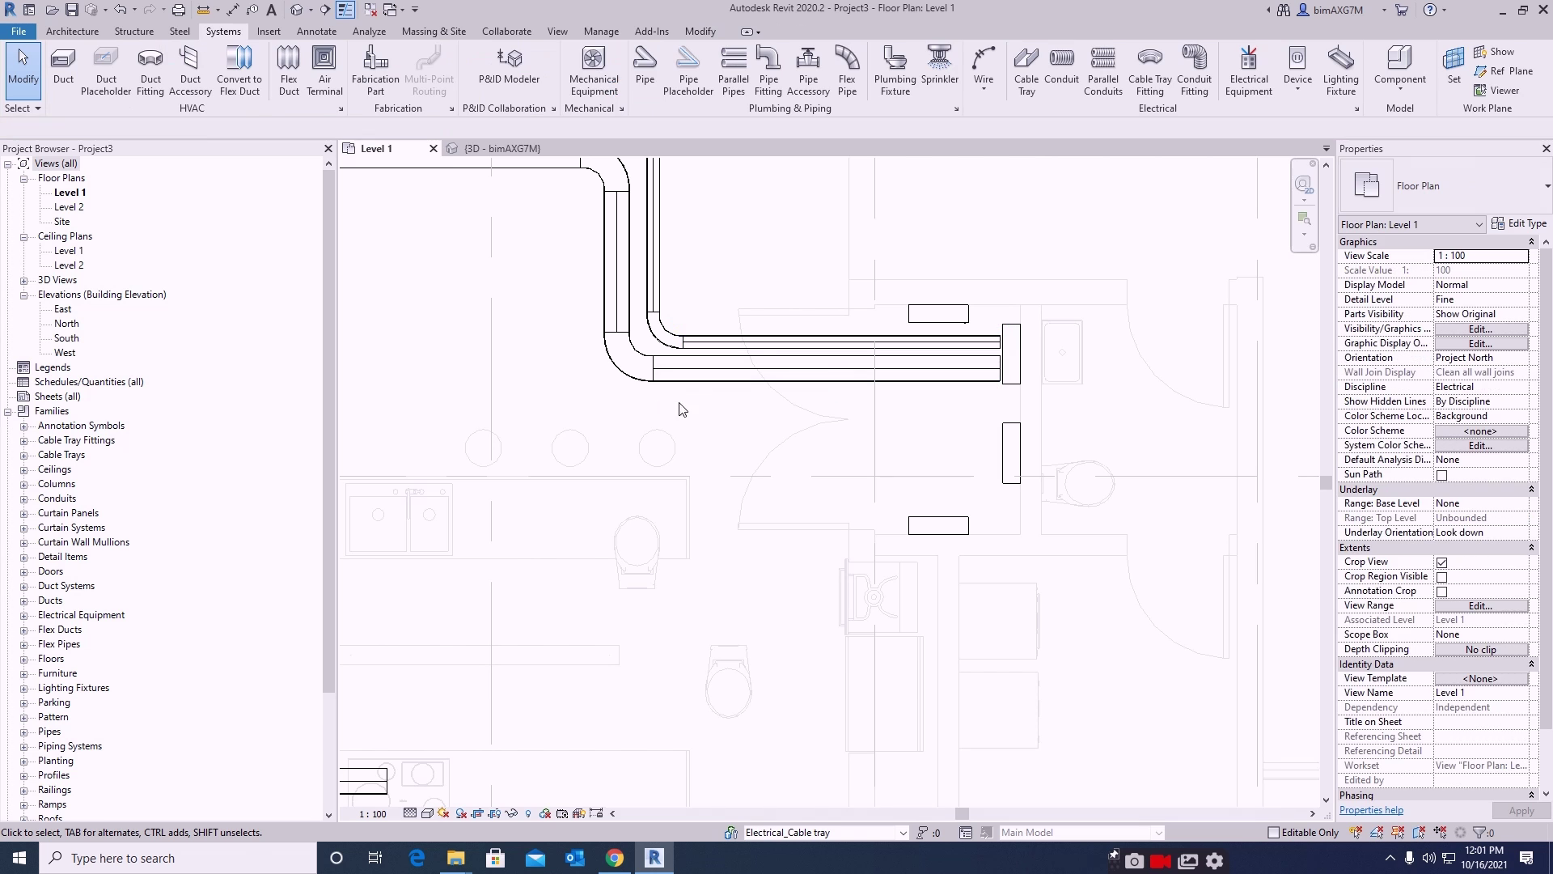
pyautogui.click(325, 10)
pyautogui.click(1195, 412)
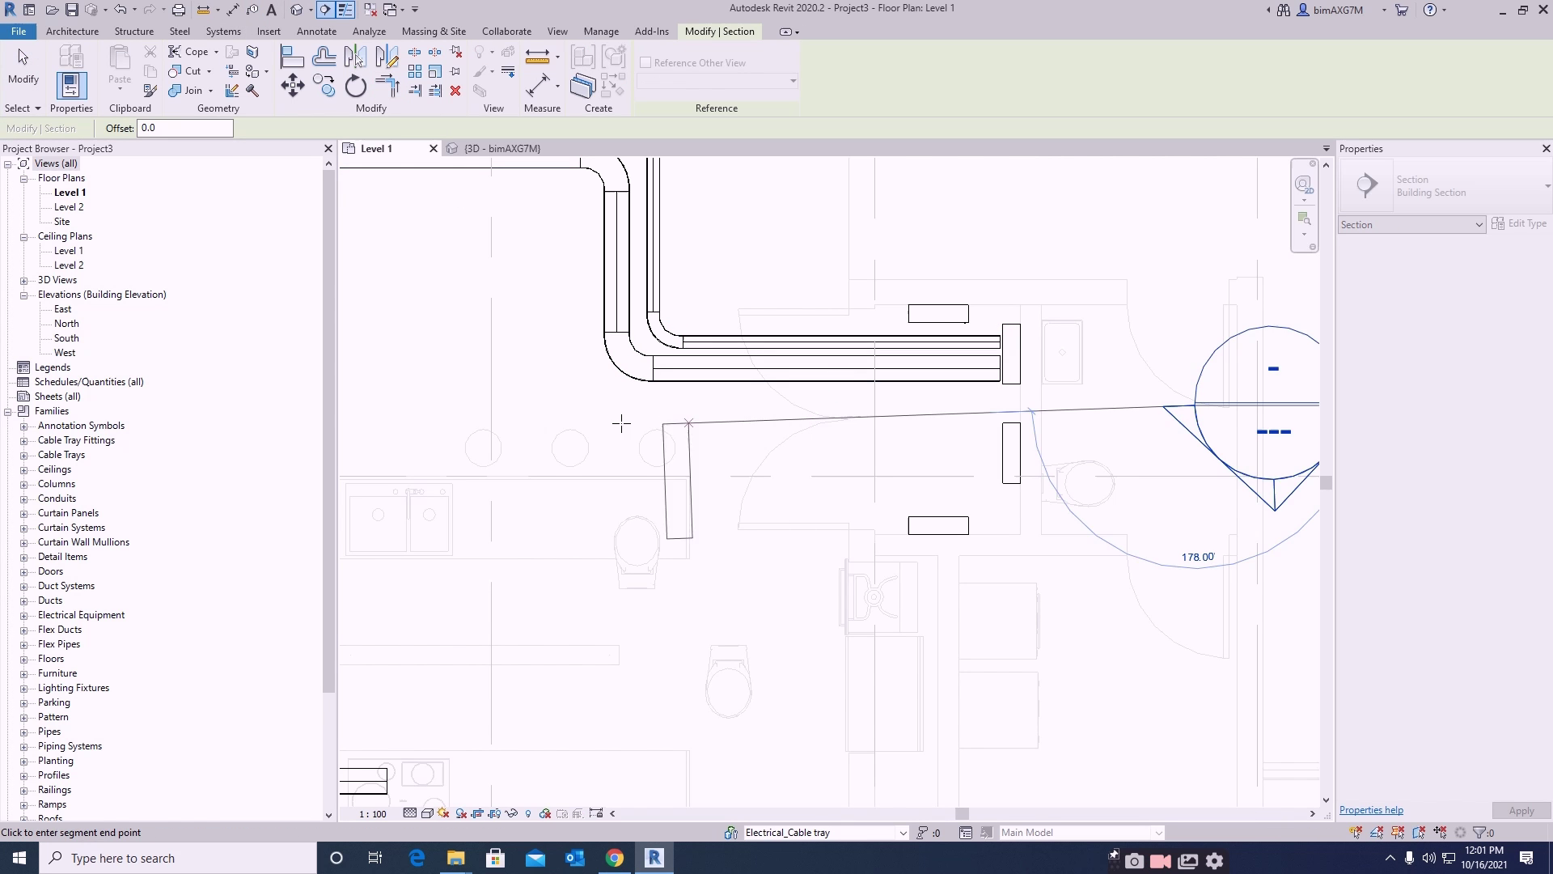
pyautogui.press('Escape')
pyautogui.click(569, 399)
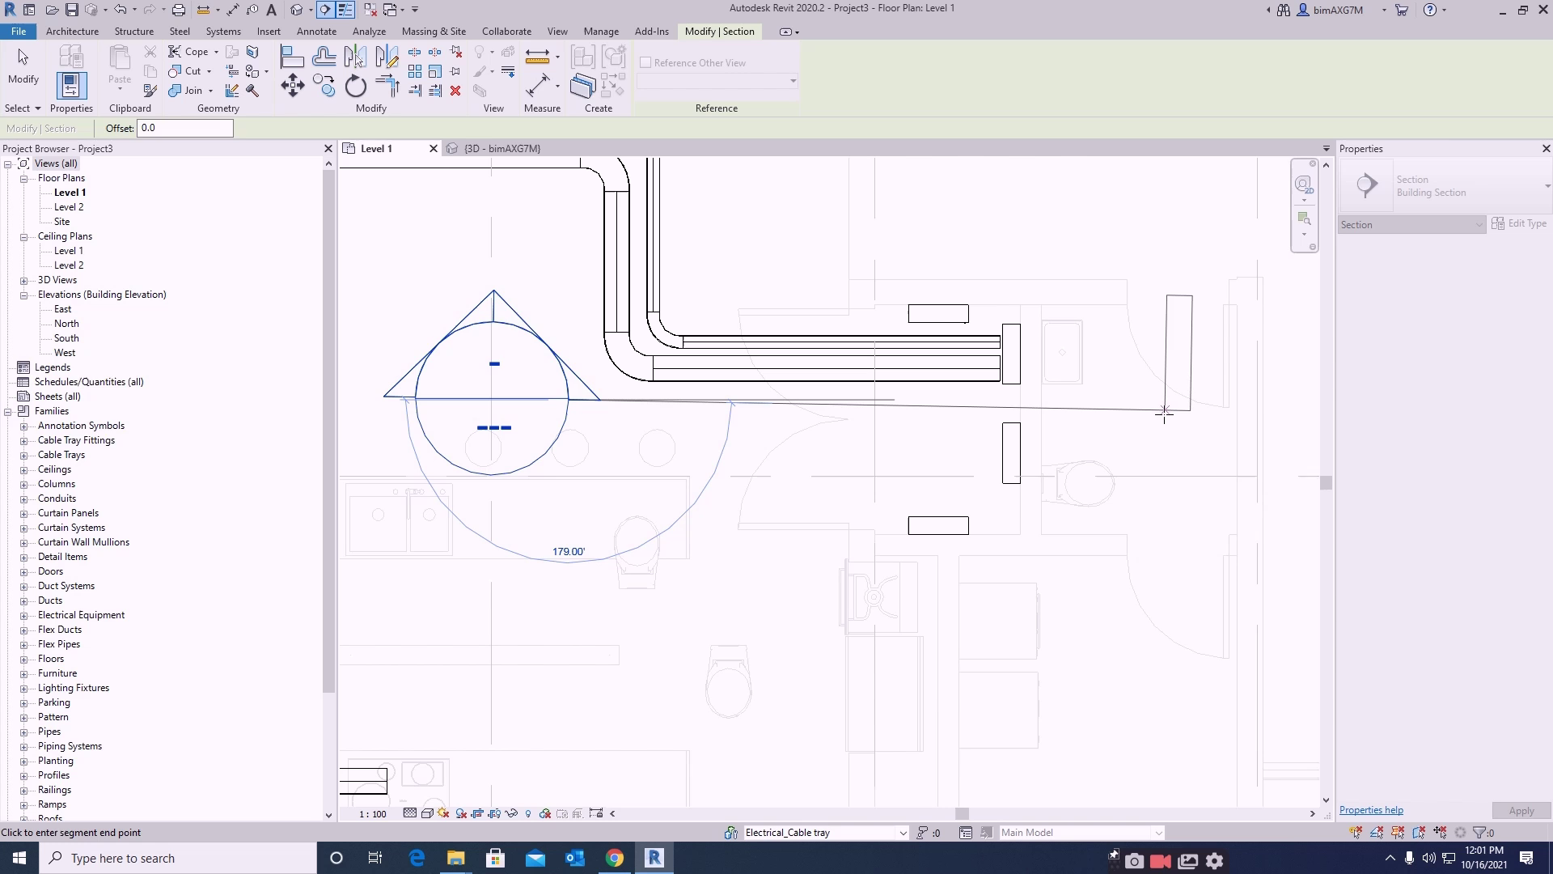
pyautogui.click(1164, 410)
pyautogui.hotkey('ctrl', 'z')
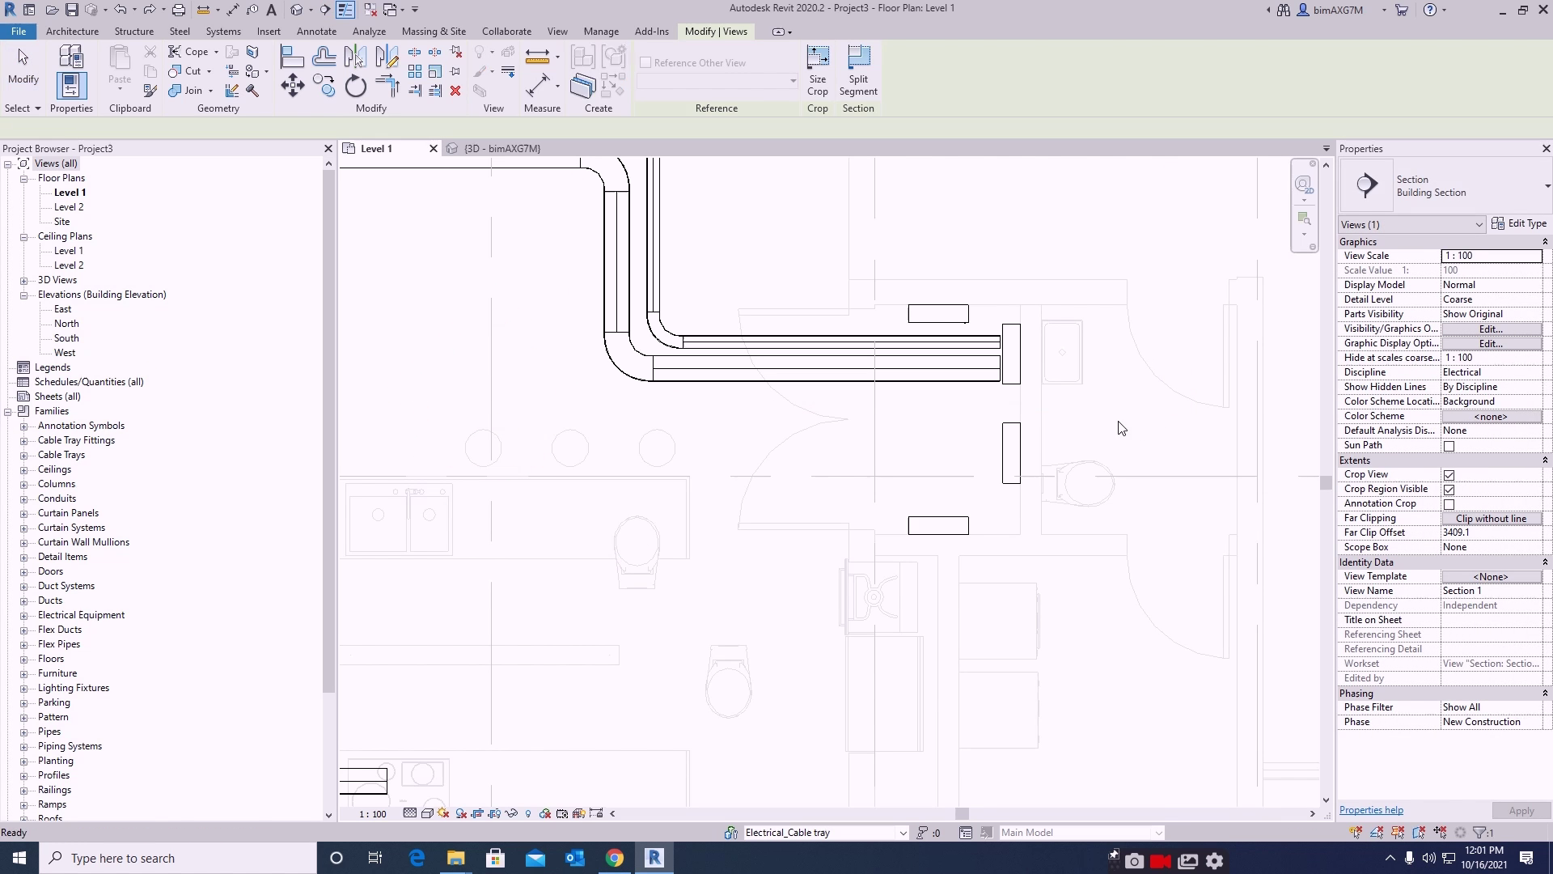
# - Draw a horizontal north-facing section line just south of the two trays through the DB room and open its view
pyautogui.click(324, 9)
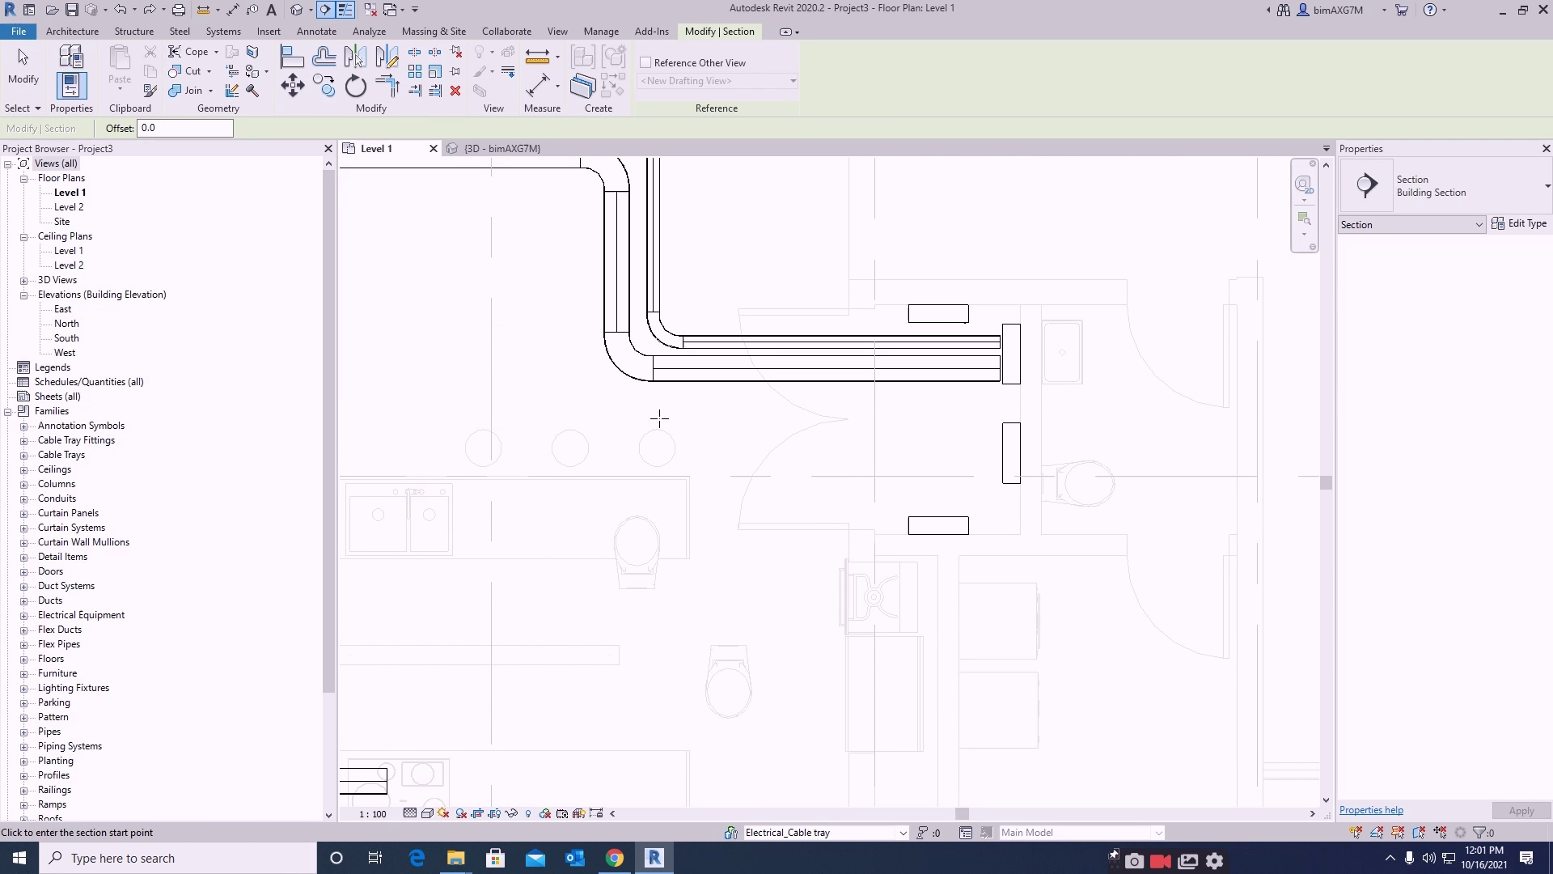
pyautogui.click(576, 399)
pyautogui.click(1135, 399)
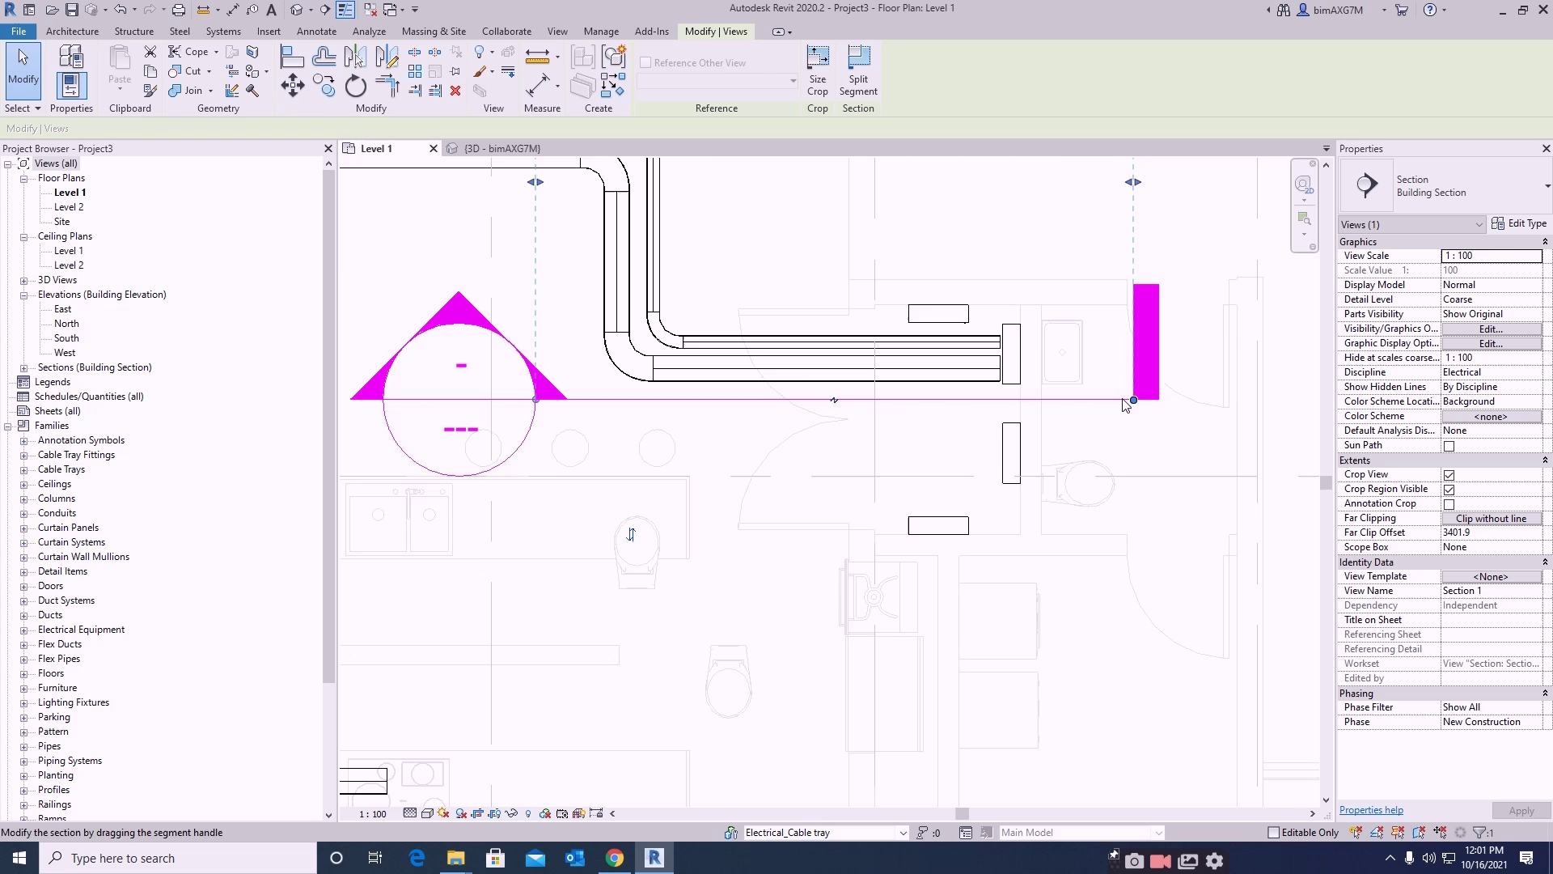
pyautogui.scroll(-2, 971, 443)
pyautogui.rightClick(967, 425)
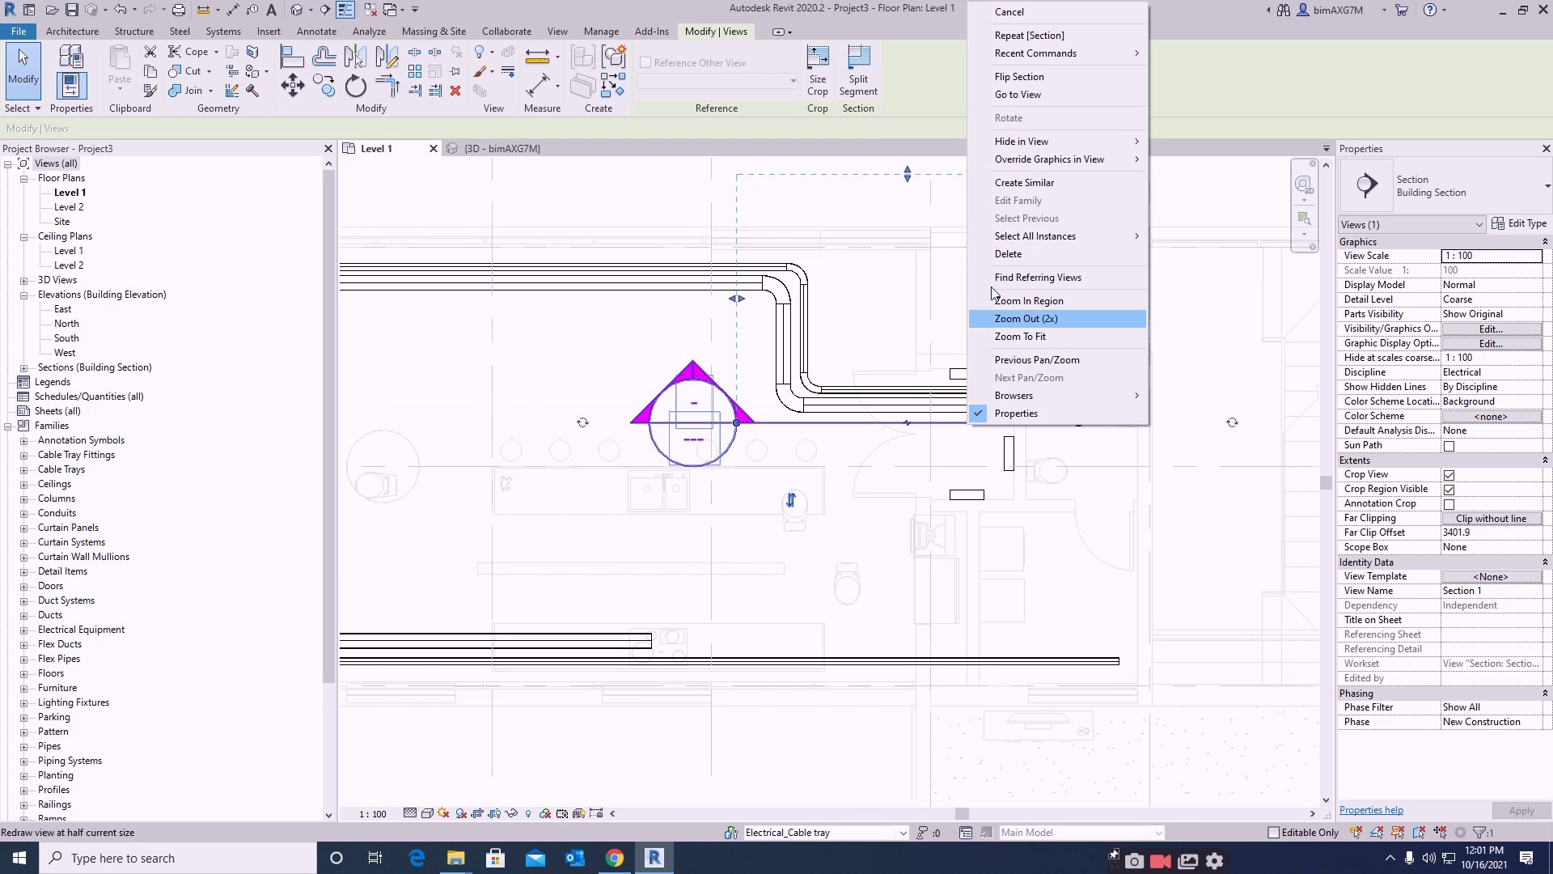
pyautogui.click(1016, 96)
# - Extend the section's crop region downward, westward and upward, and set the view to 1:25 scale with Fine detail
pyautogui.scroll(-3, 880, 530)
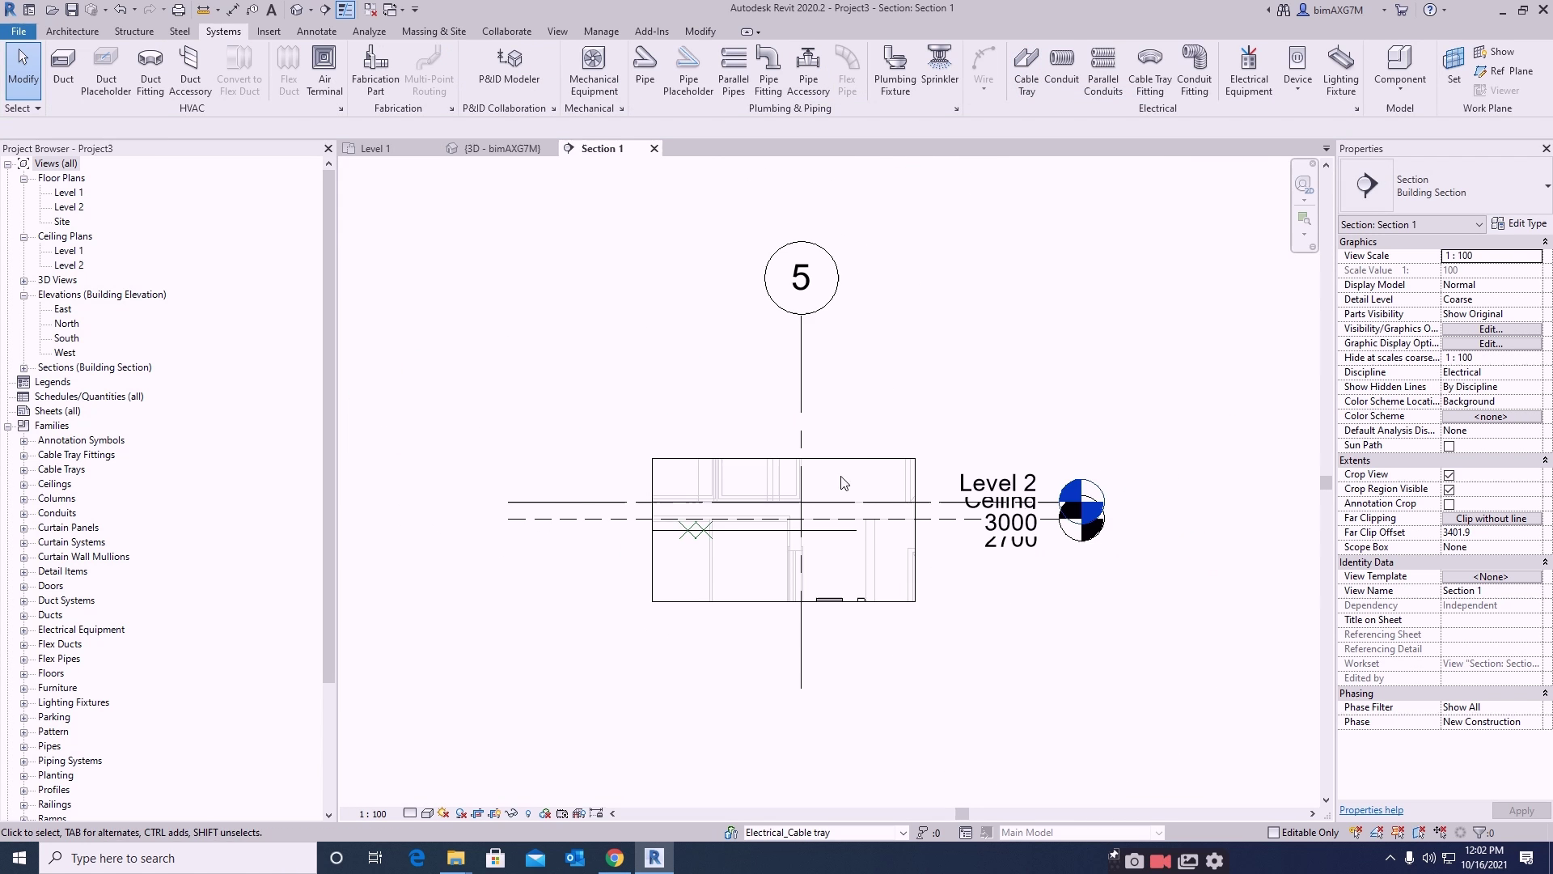
pyautogui.click(833, 462)
pyautogui.moveTo(803, 463); pyautogui.dragTo(808, 733)
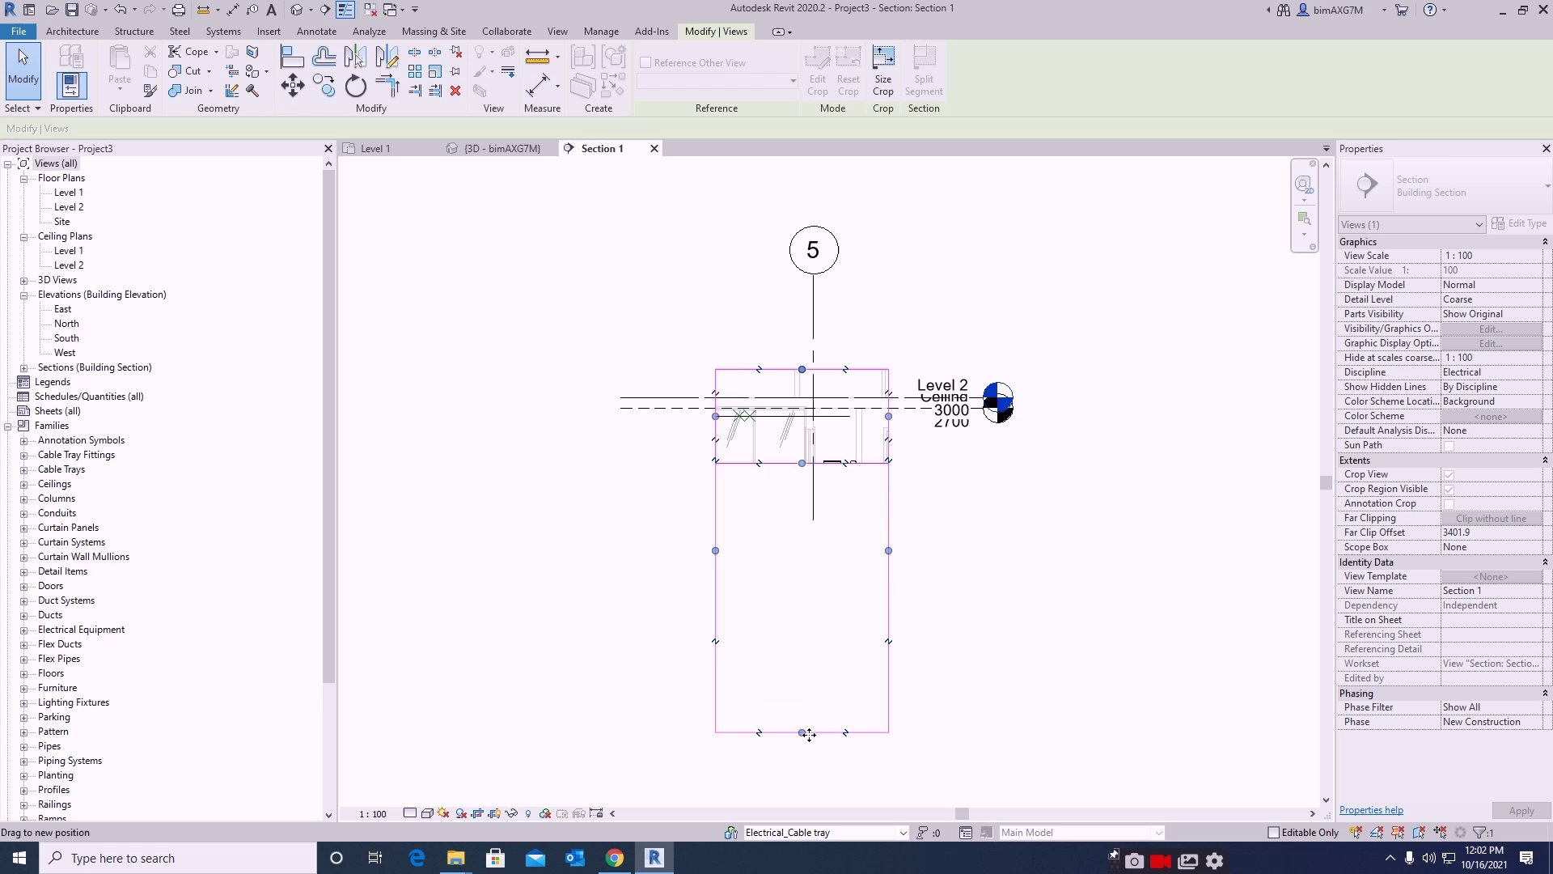
pyautogui.moveTo(715, 551); pyautogui.dragTo(599, 551)
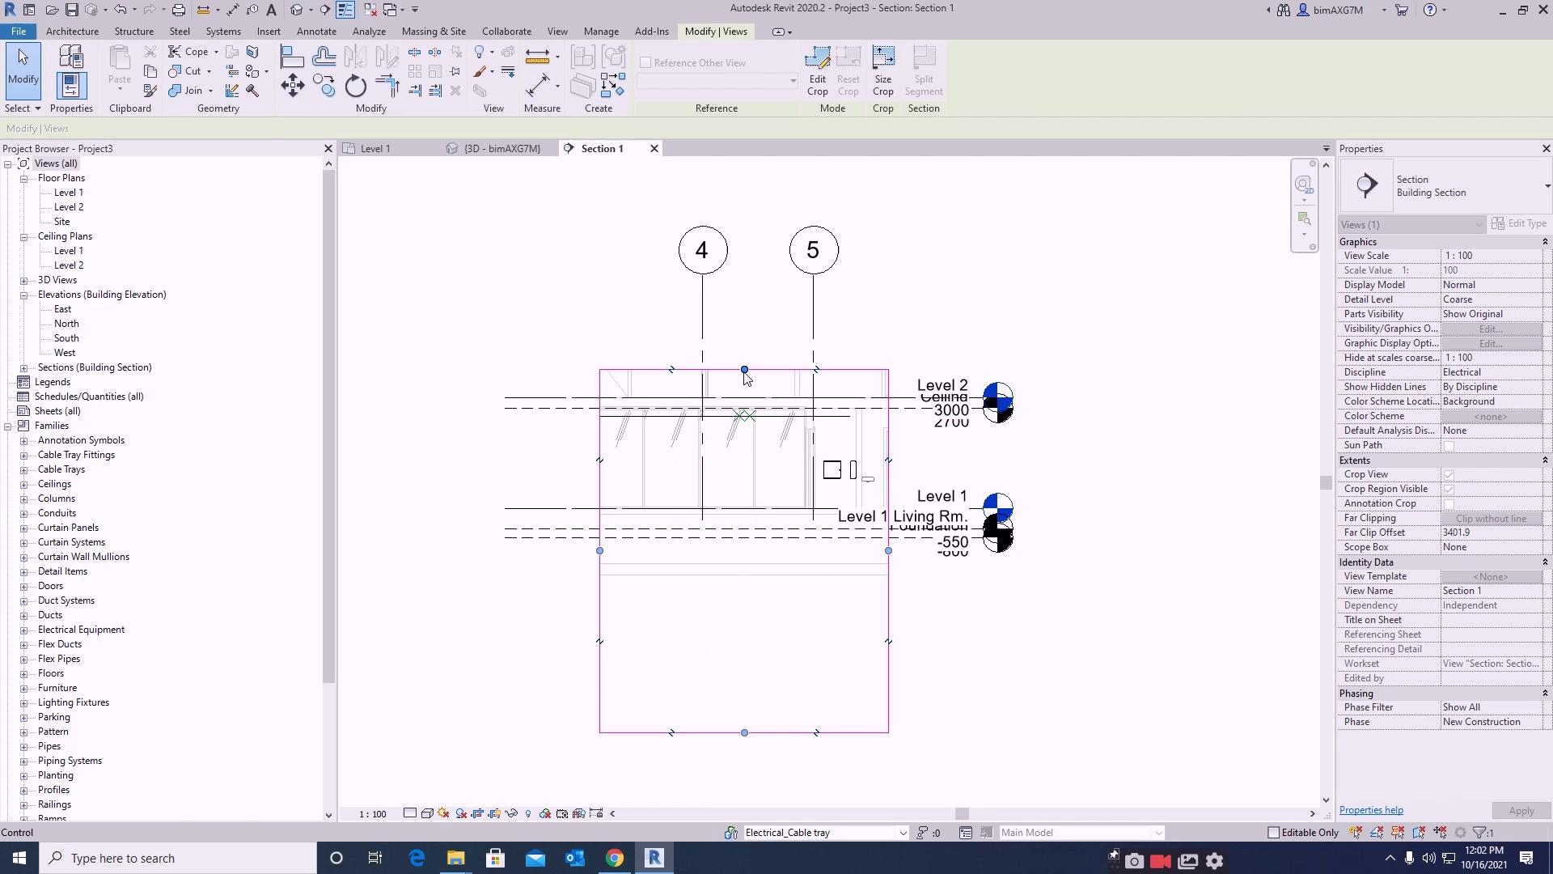
pyautogui.moveTo(745, 370); pyautogui.dragTo(744, 171)
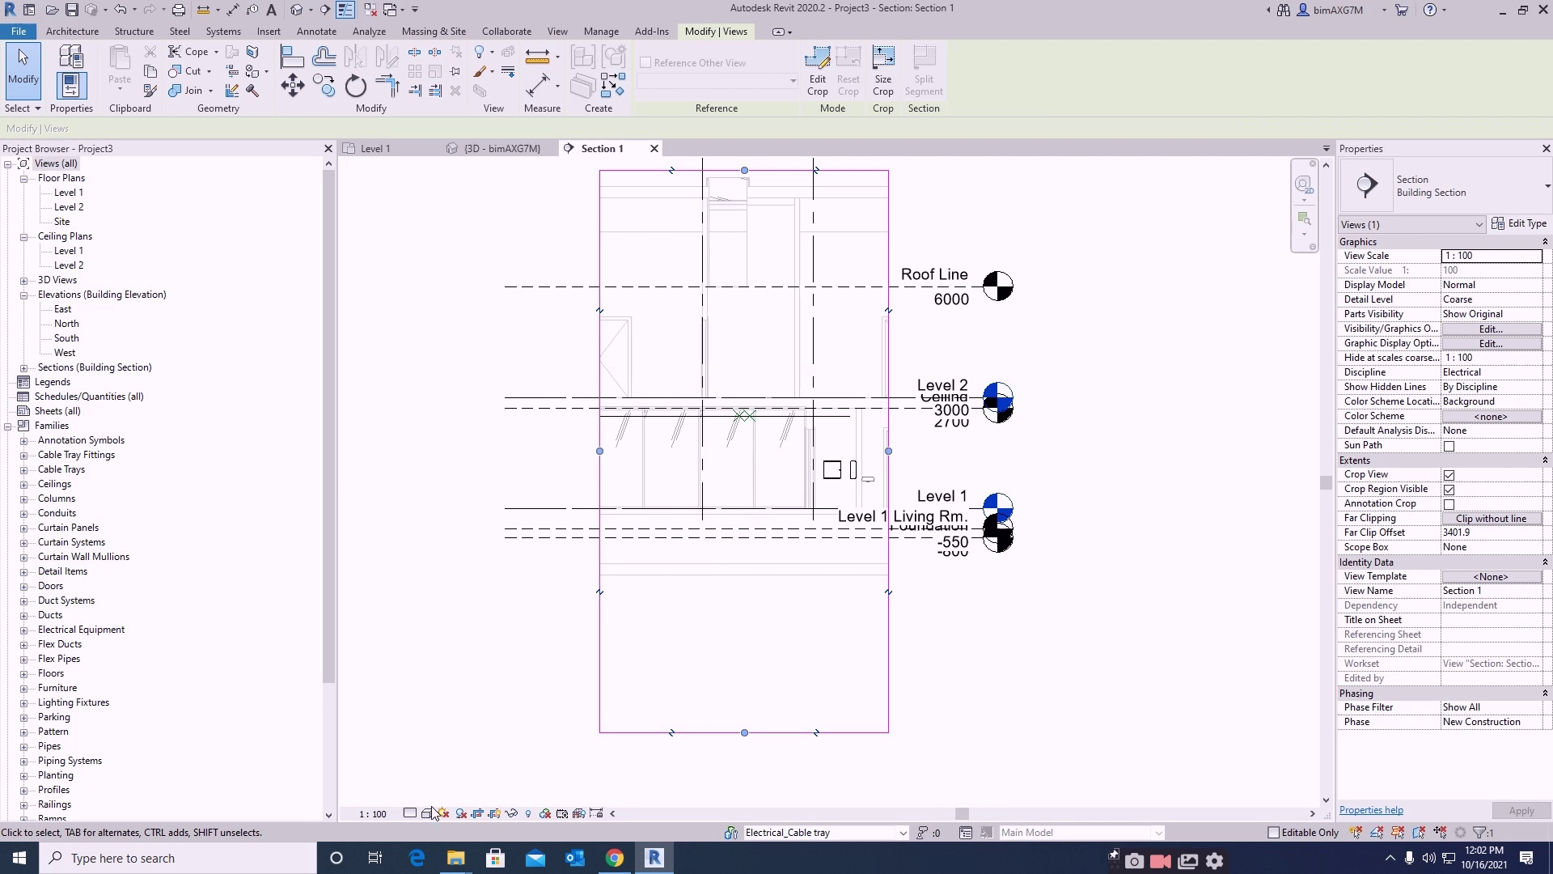
pyautogui.click(379, 671)
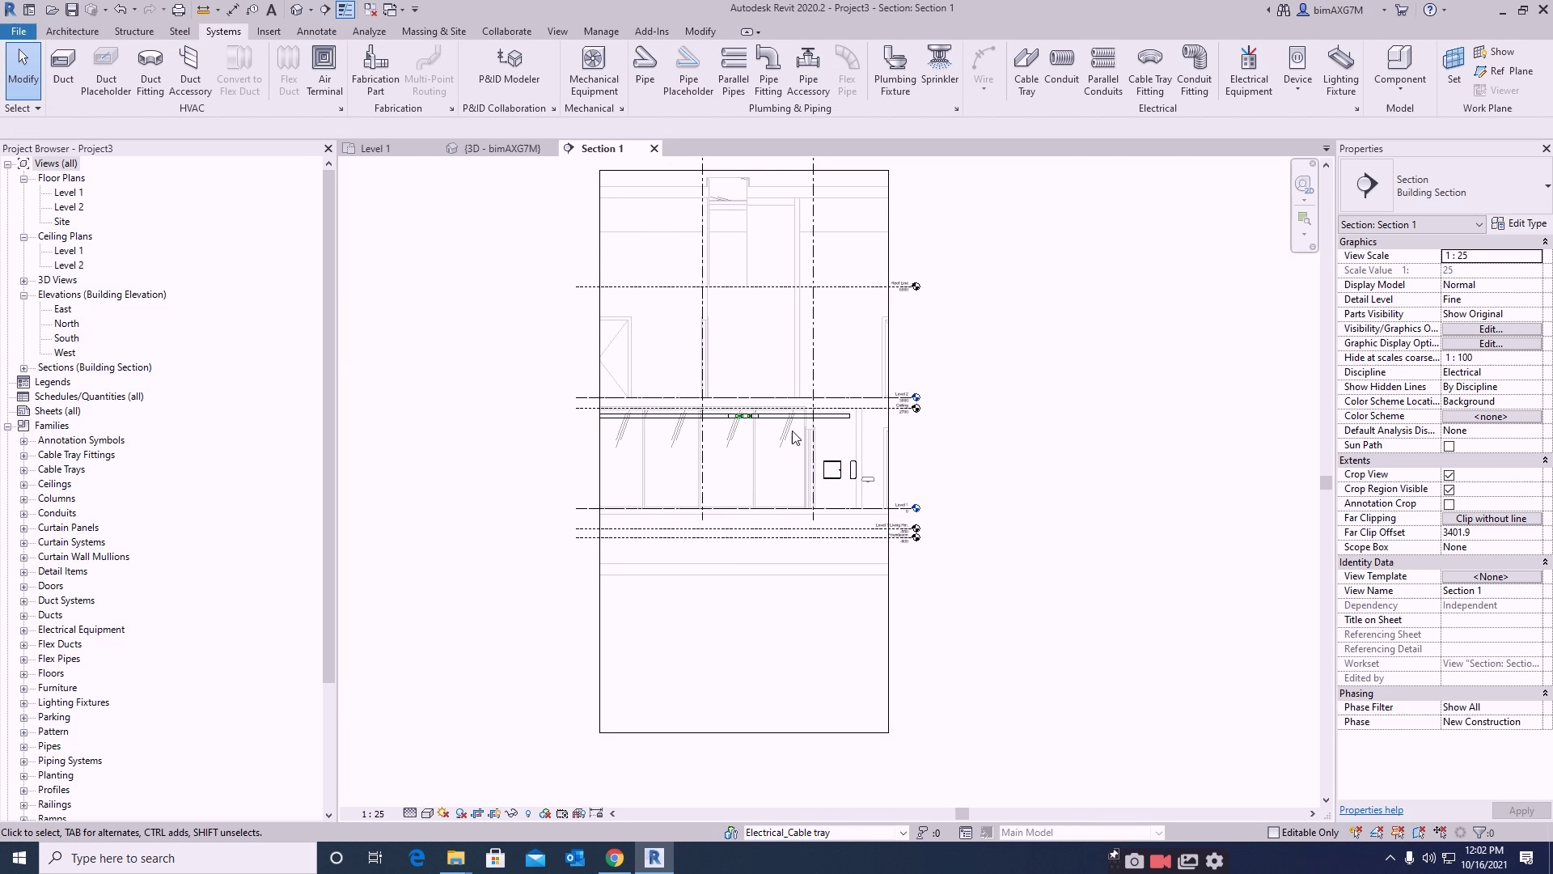
# - Draw a vertical POWER-2 tray drop from the tray's end, 1200 mm down to just above the distribution board on the east wall
pyautogui.scroll(6, 792, 438)
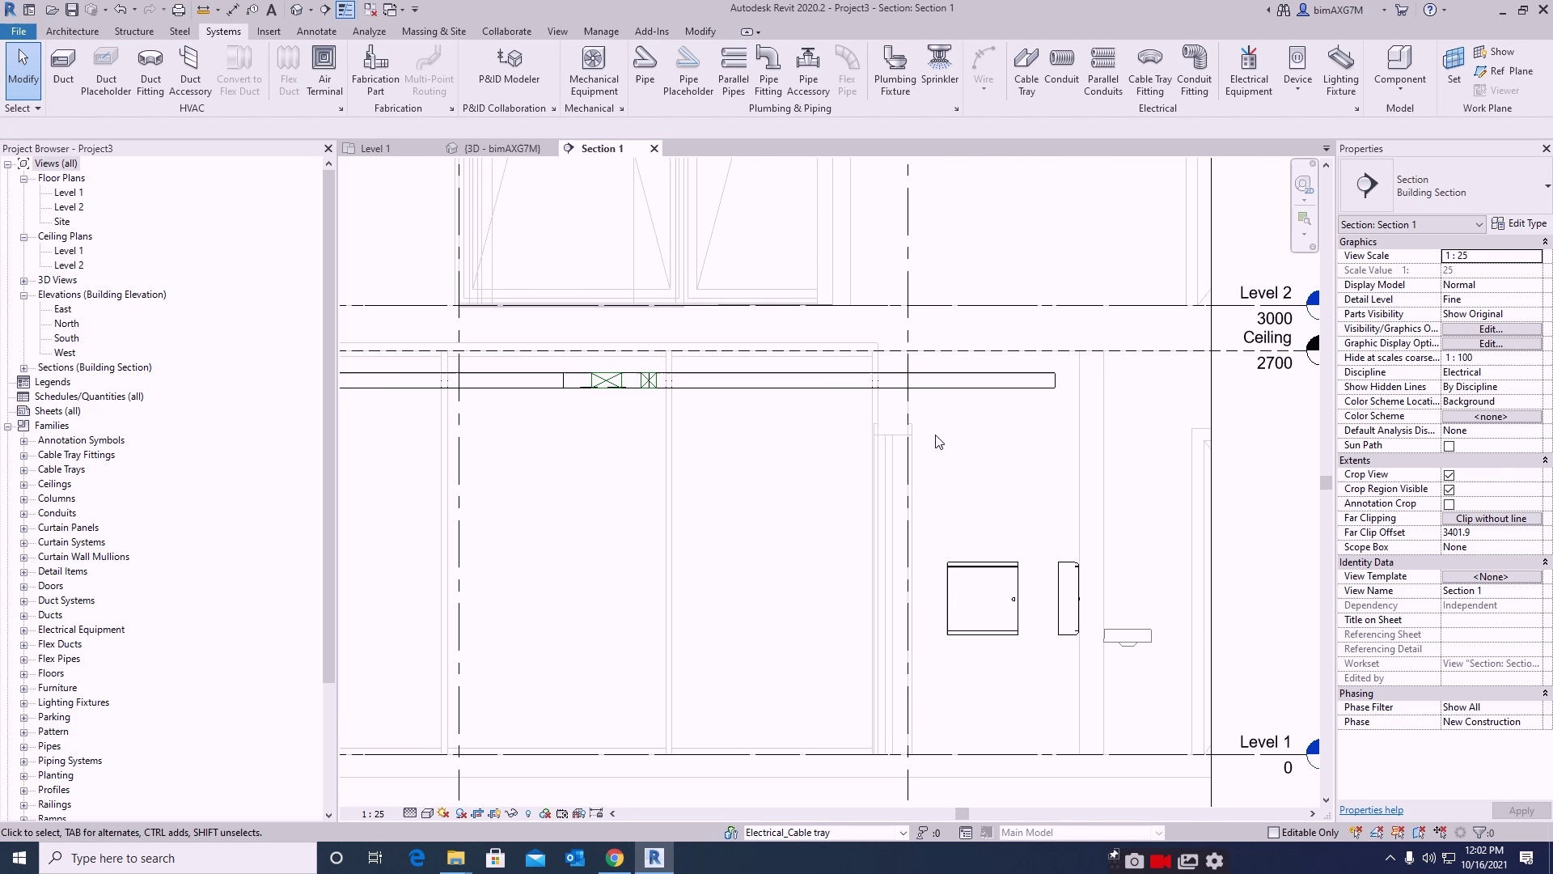
pyautogui.moveTo(936, 437); pyautogui.dragTo(722, 394, button='middle')
pyautogui.scroll(-2, 817, 473)
pyautogui.moveTo(815, 485); pyautogui.dragTo(863, 486, button='middle')
pyautogui.scroll(2, 888, 486)
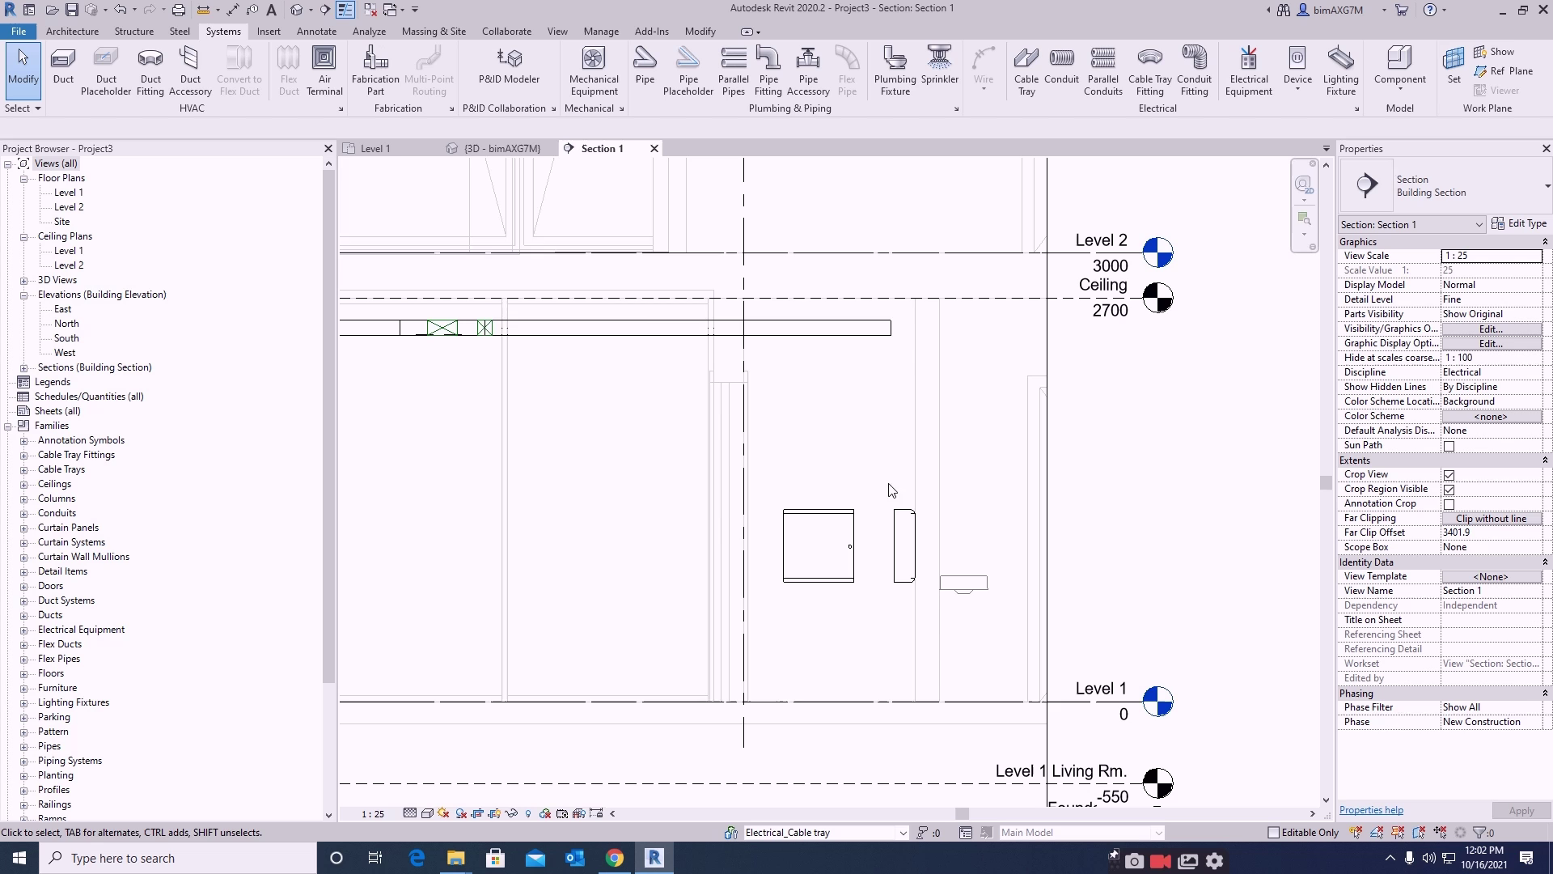
pyautogui.scroll(3, 898, 560)
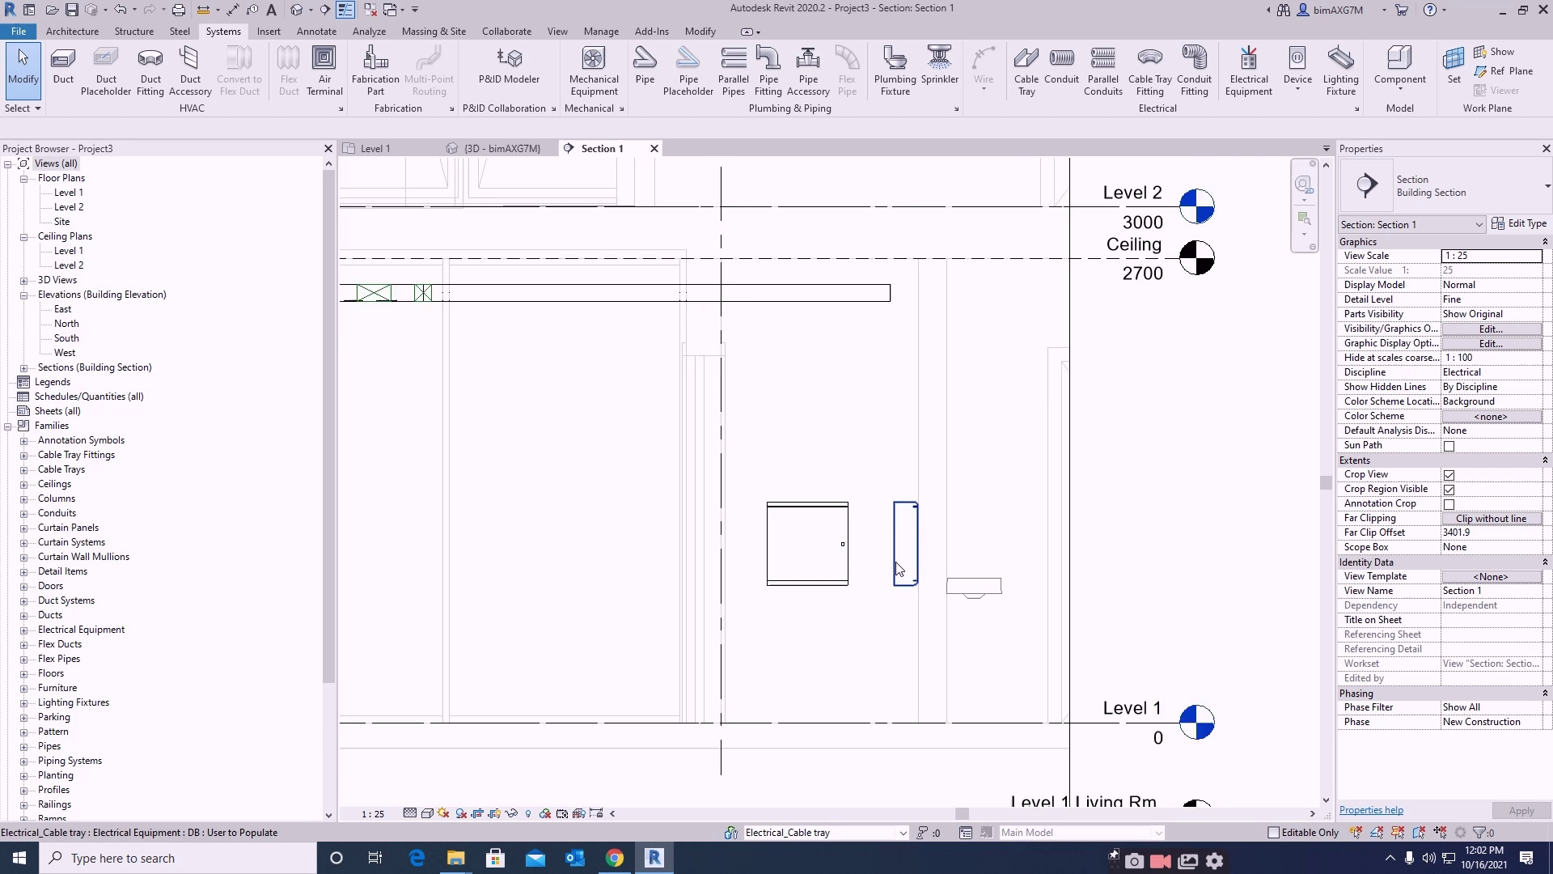
pyautogui.moveTo(914, 513); pyautogui.dragTo(908, 602, button='middle')
pyautogui.click(874, 305)
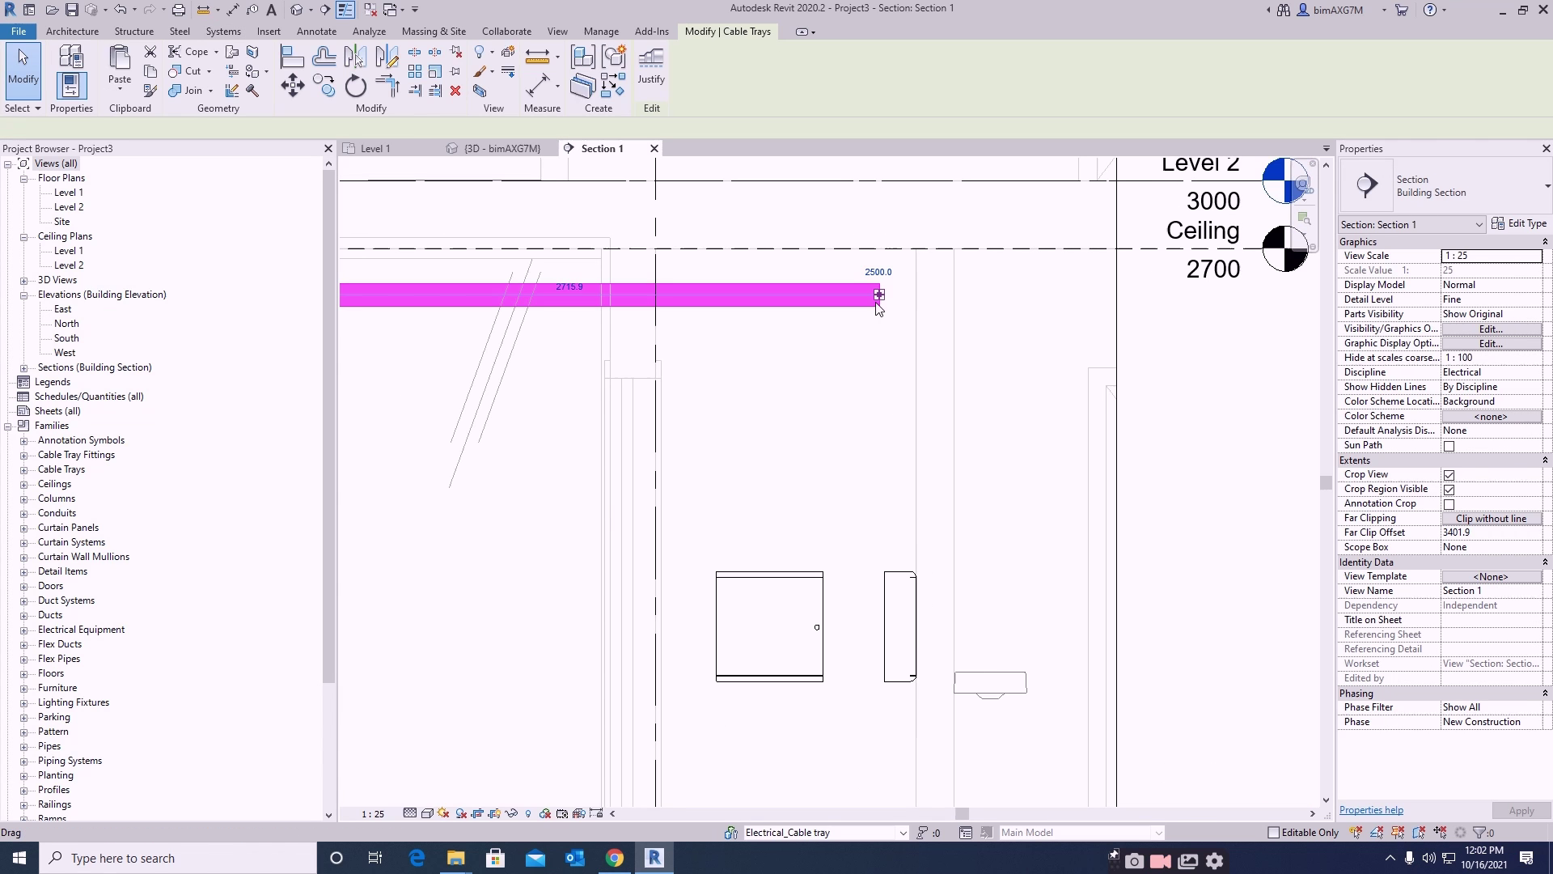
pyautogui.rightClick(882, 302)
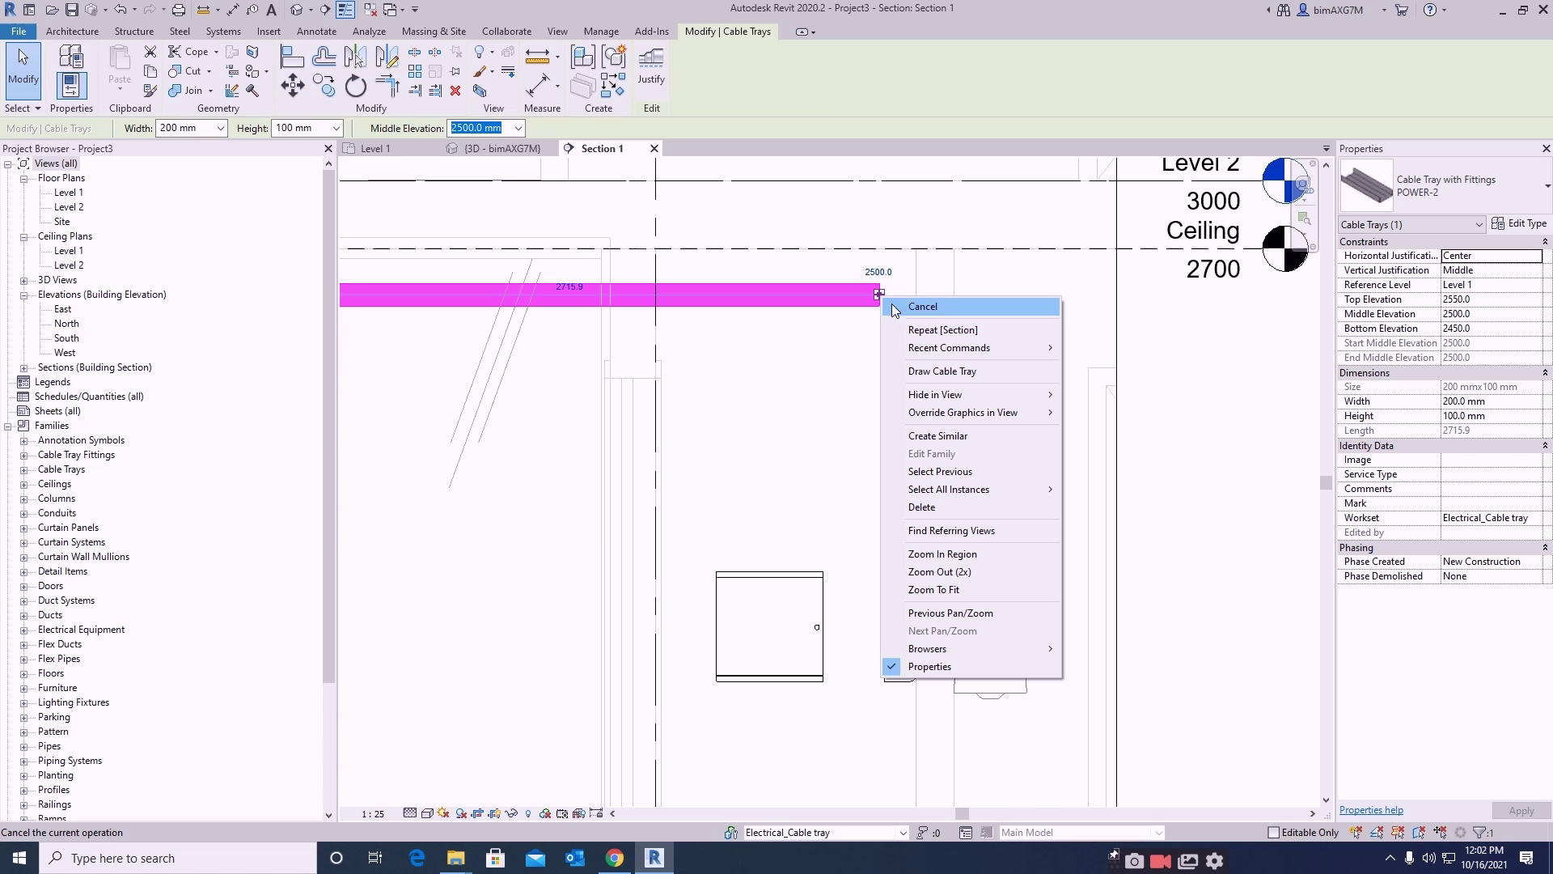
pyautogui.click(922, 371)
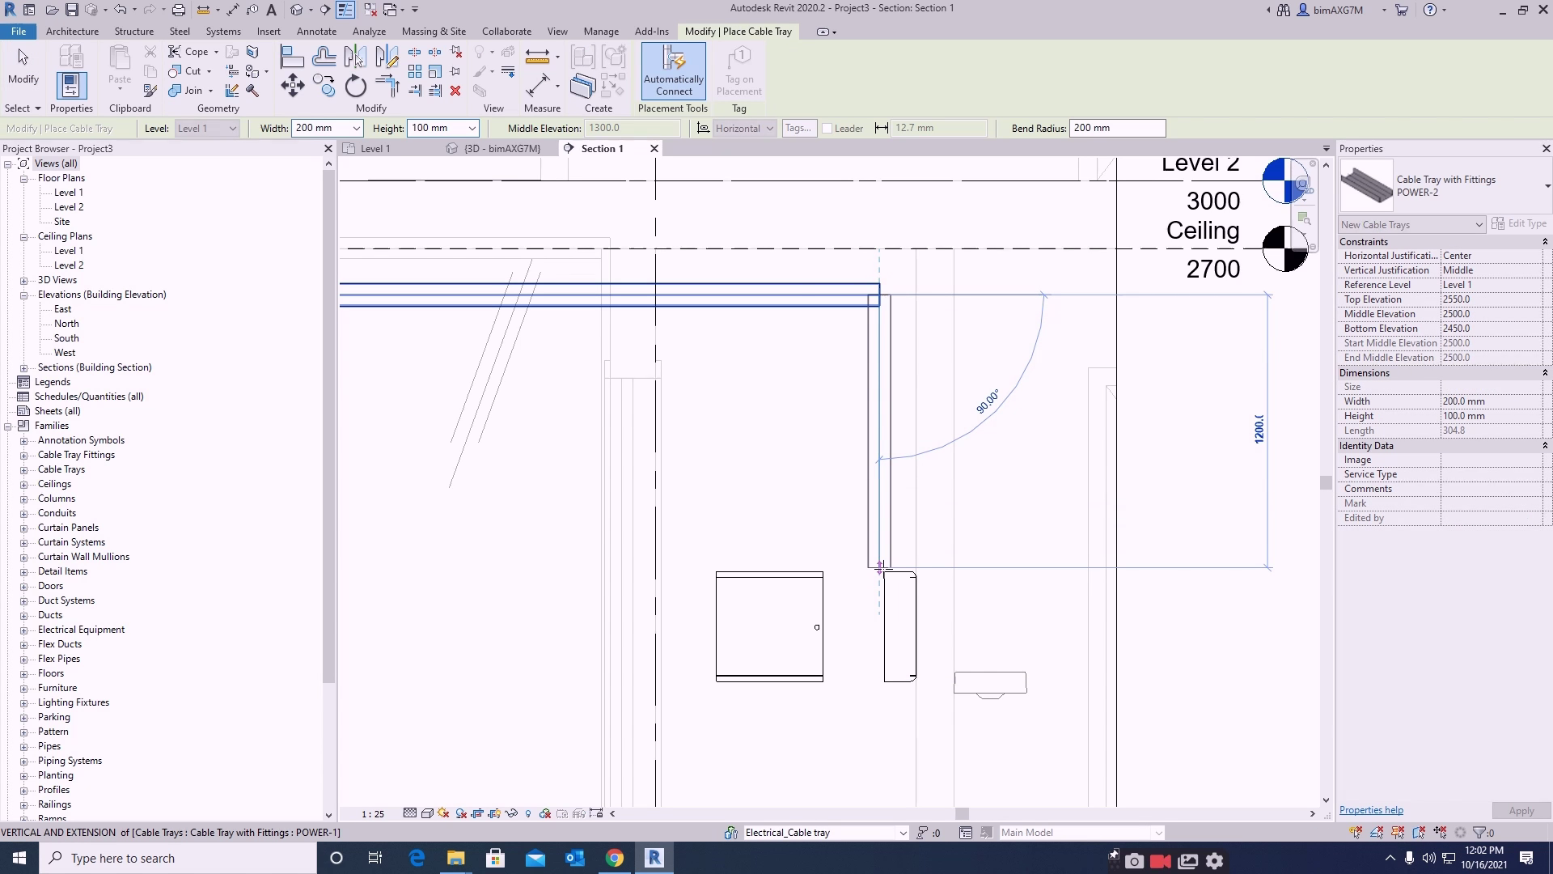
pyautogui.click(881, 568)
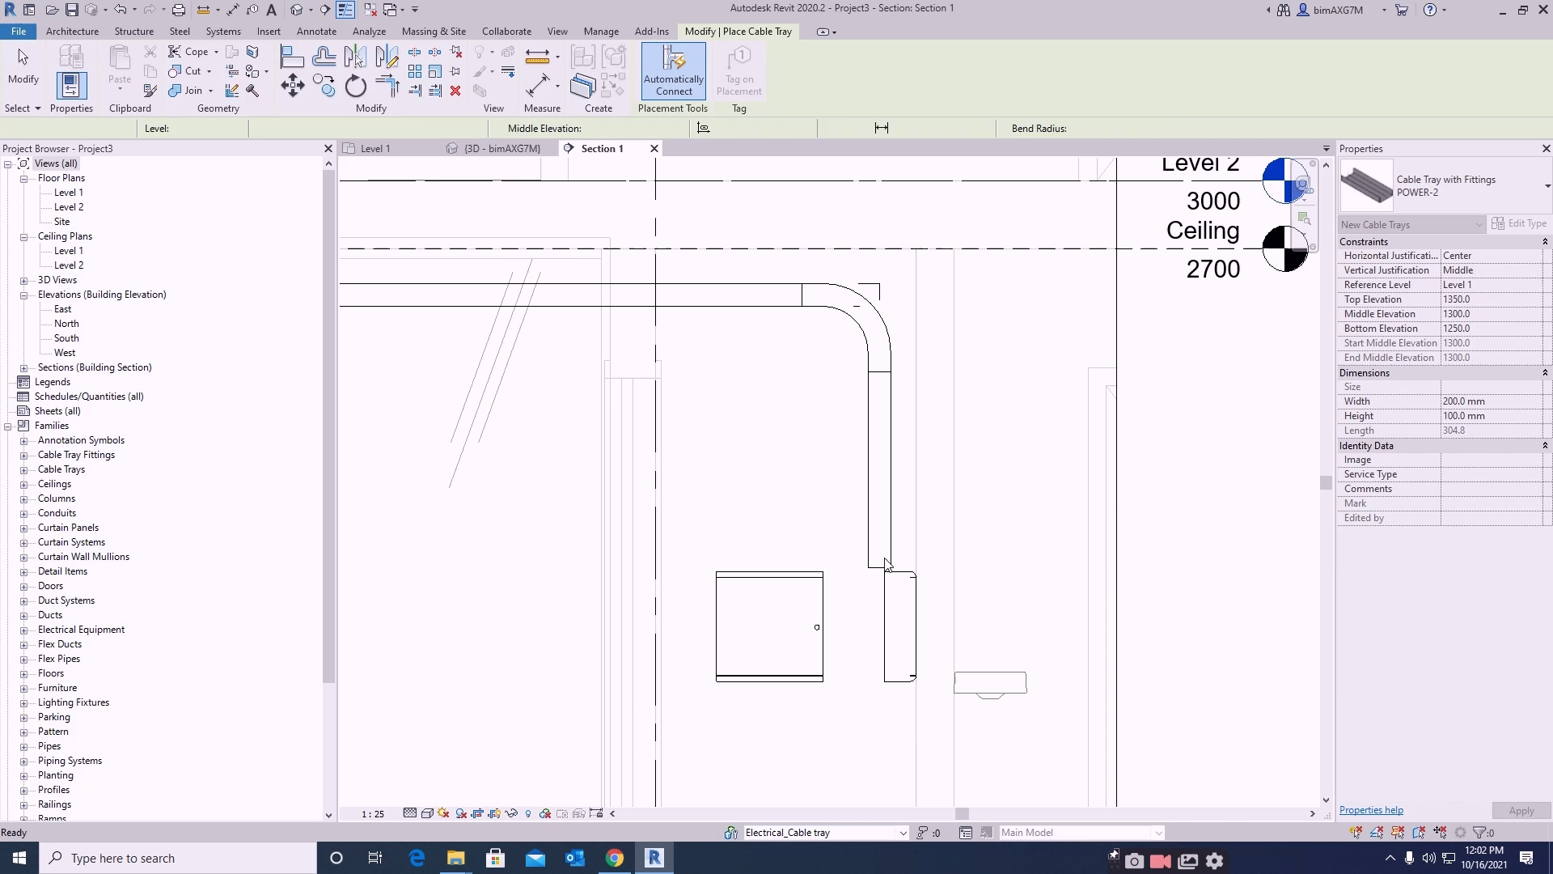
pyautogui.press('Escape')
pyautogui.press('Escape')
# - Nudge the vertical POWER-2 drop east until it sits directly above the wall-mounted distribution board
pyautogui.click(892, 540)
pyautogui.press('Right')
pyautogui.press('Right')
pyautogui.press('Right')
pyautogui.press('Right')
pyautogui.press('Right')
pyautogui.press('Right')
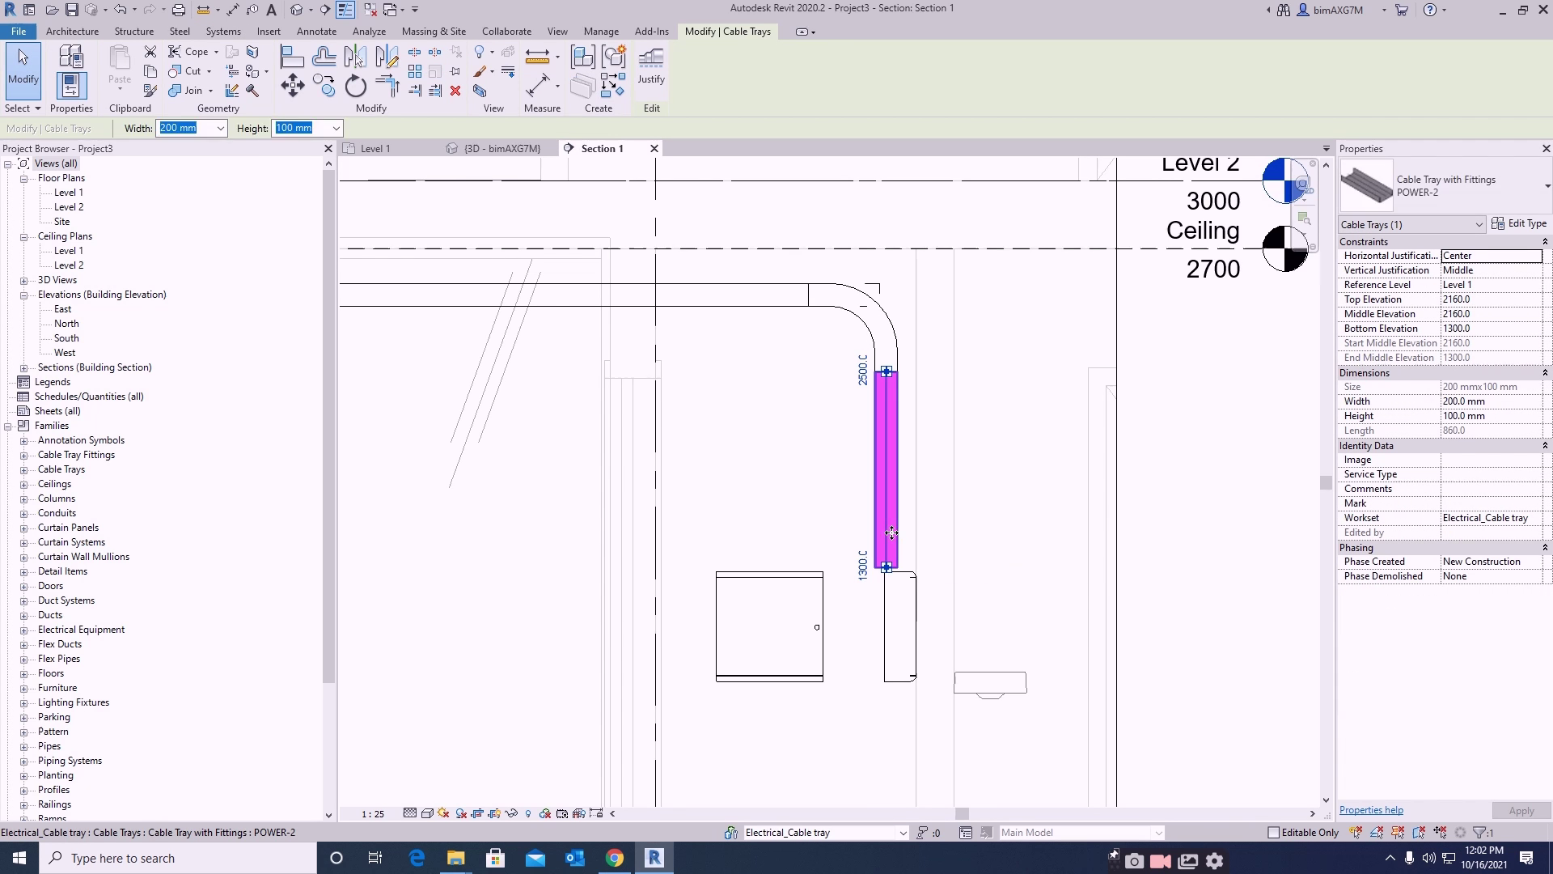
pyautogui.press('Escape')
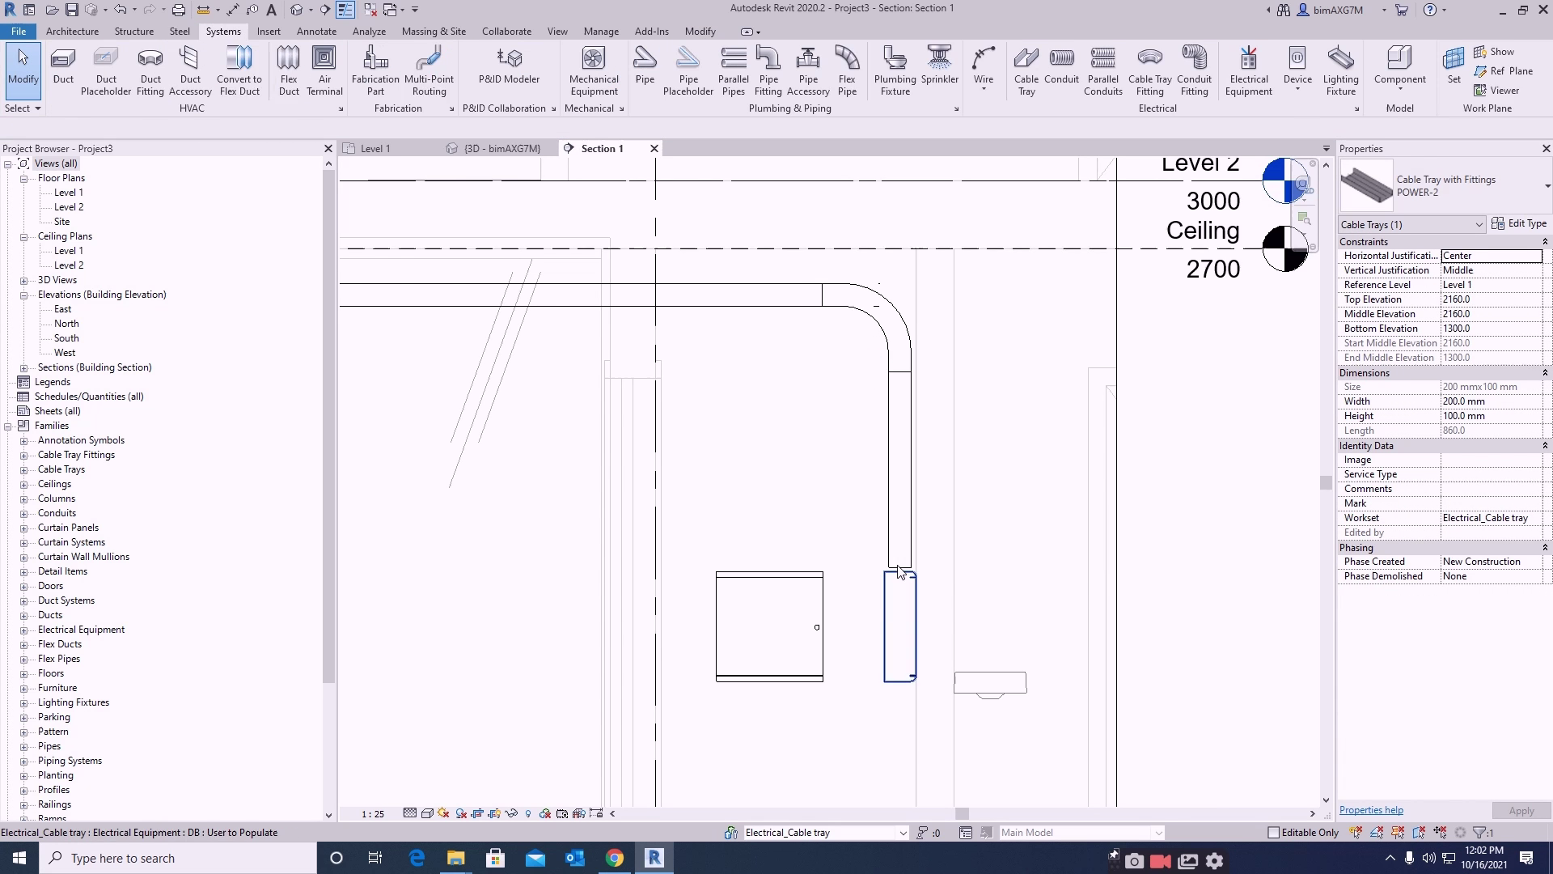
# - Stretch the lower end of the POWER-2 drop down to the top of the distribution board, at 1280 mm
pyautogui.scroll(3, 898, 571)
pyautogui.click(885, 522)
pyautogui.scroll(2, 913, 615)
pyautogui.moveTo(900, 552); pyautogui.dragTo(900, 560)
pyautogui.scroll(-5, 1036, 625)
pyautogui.press('Escape')
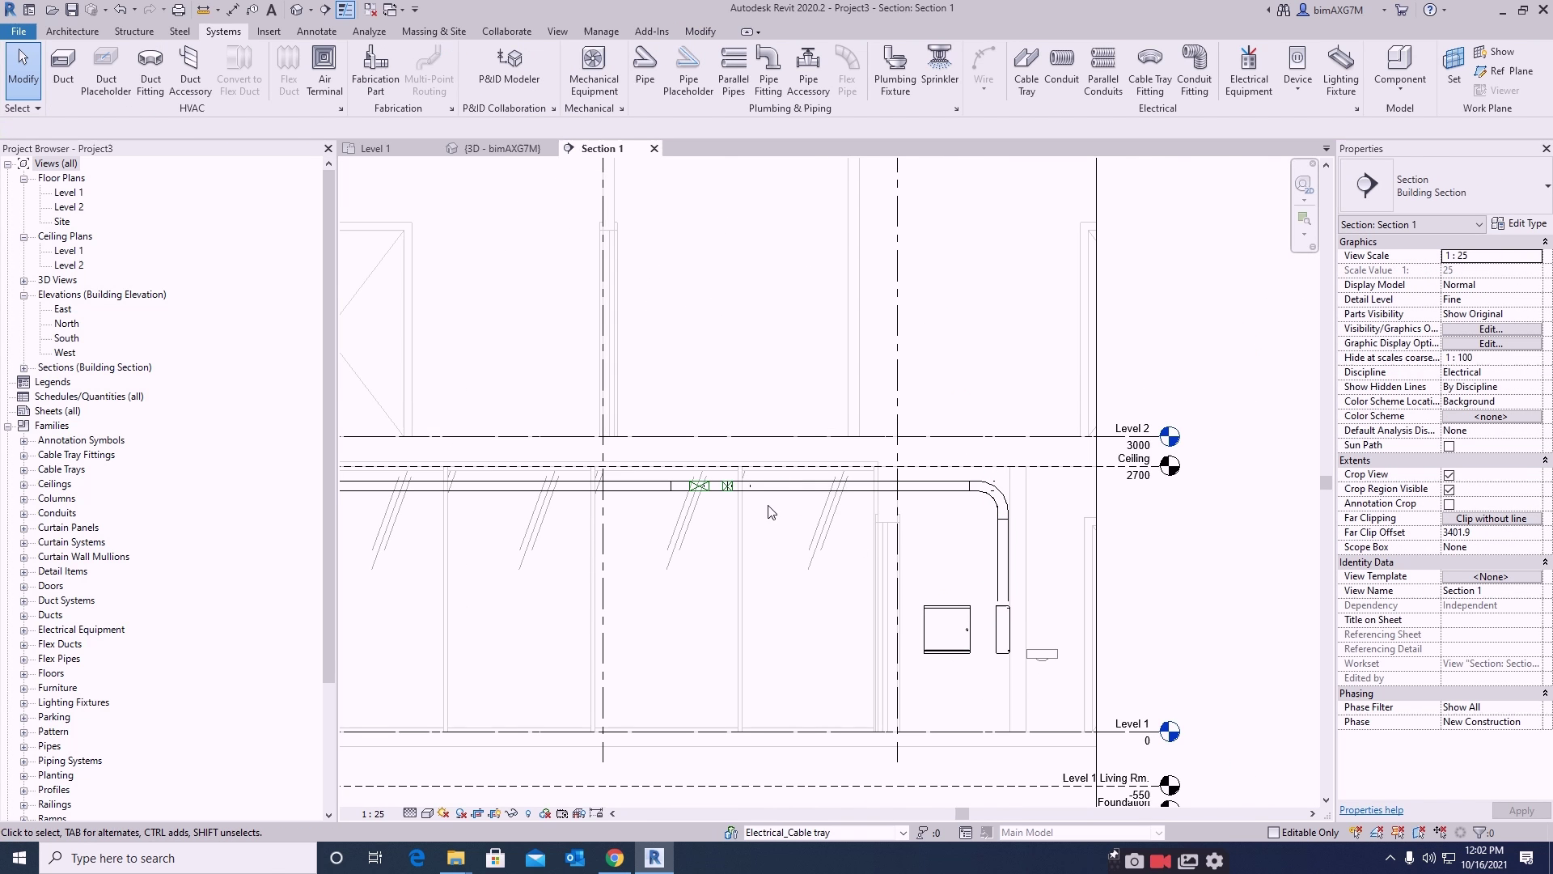
# - Isolate the POWER-2 run and DB room in 3D with a selection box and examine how the drop meets the board
pyautogui.scroll(-2, 764, 469)
pyautogui.moveTo(633, 419); pyautogui.dragTo(970, 670)
pyautogui.click(481, 90)
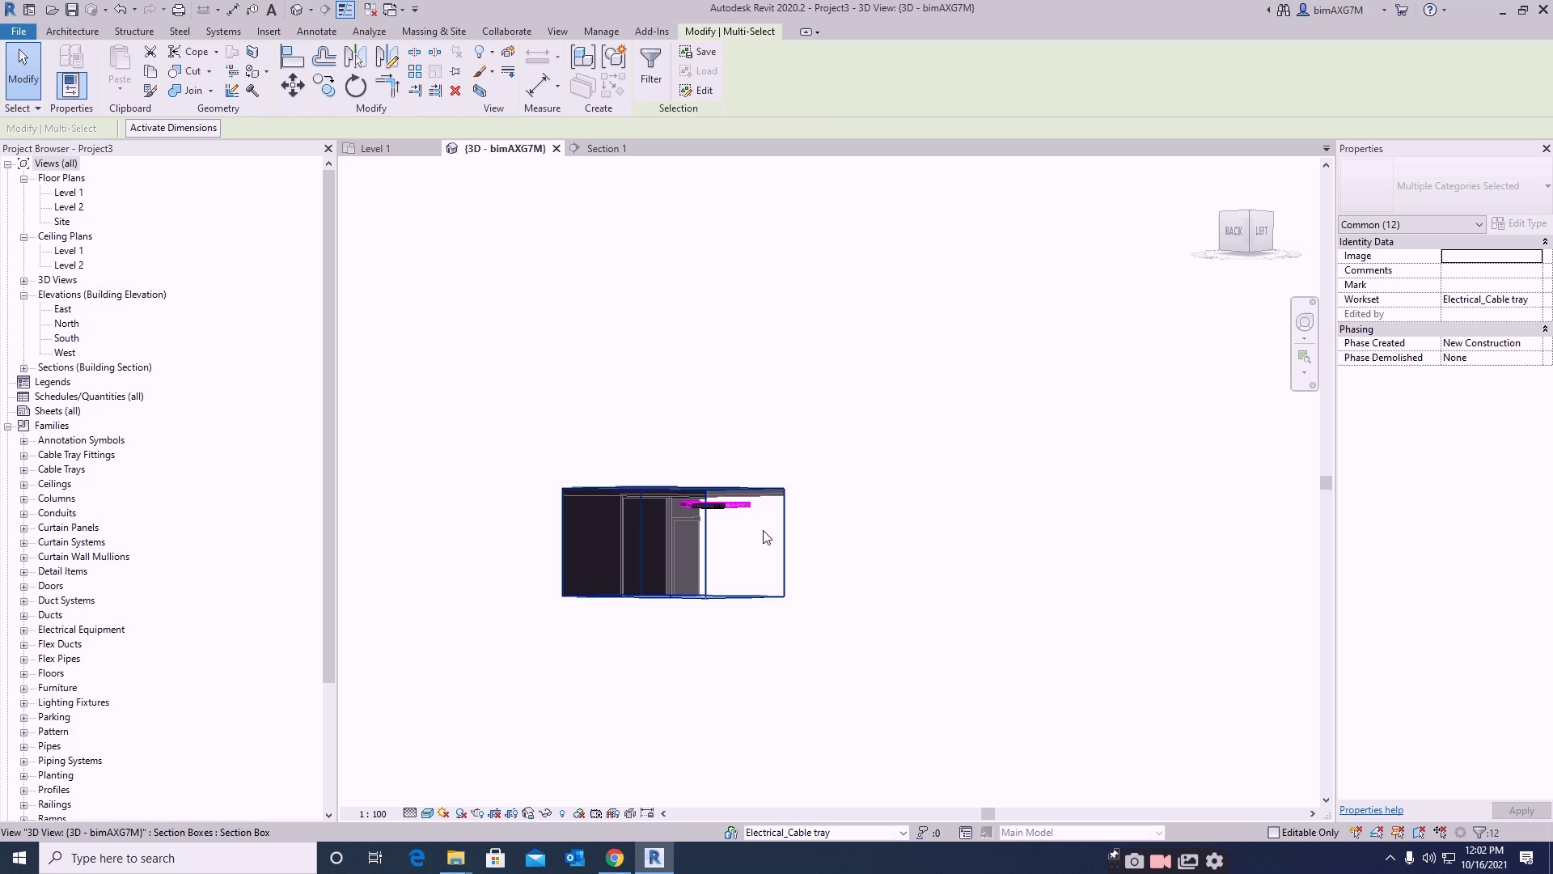
pyautogui.keyDown('shift'); pyautogui.moveTo(809, 583); pyautogui.dragTo(736, 684, button='middle'); pyautogui.keyUp('shift')
pyautogui.press('Escape')
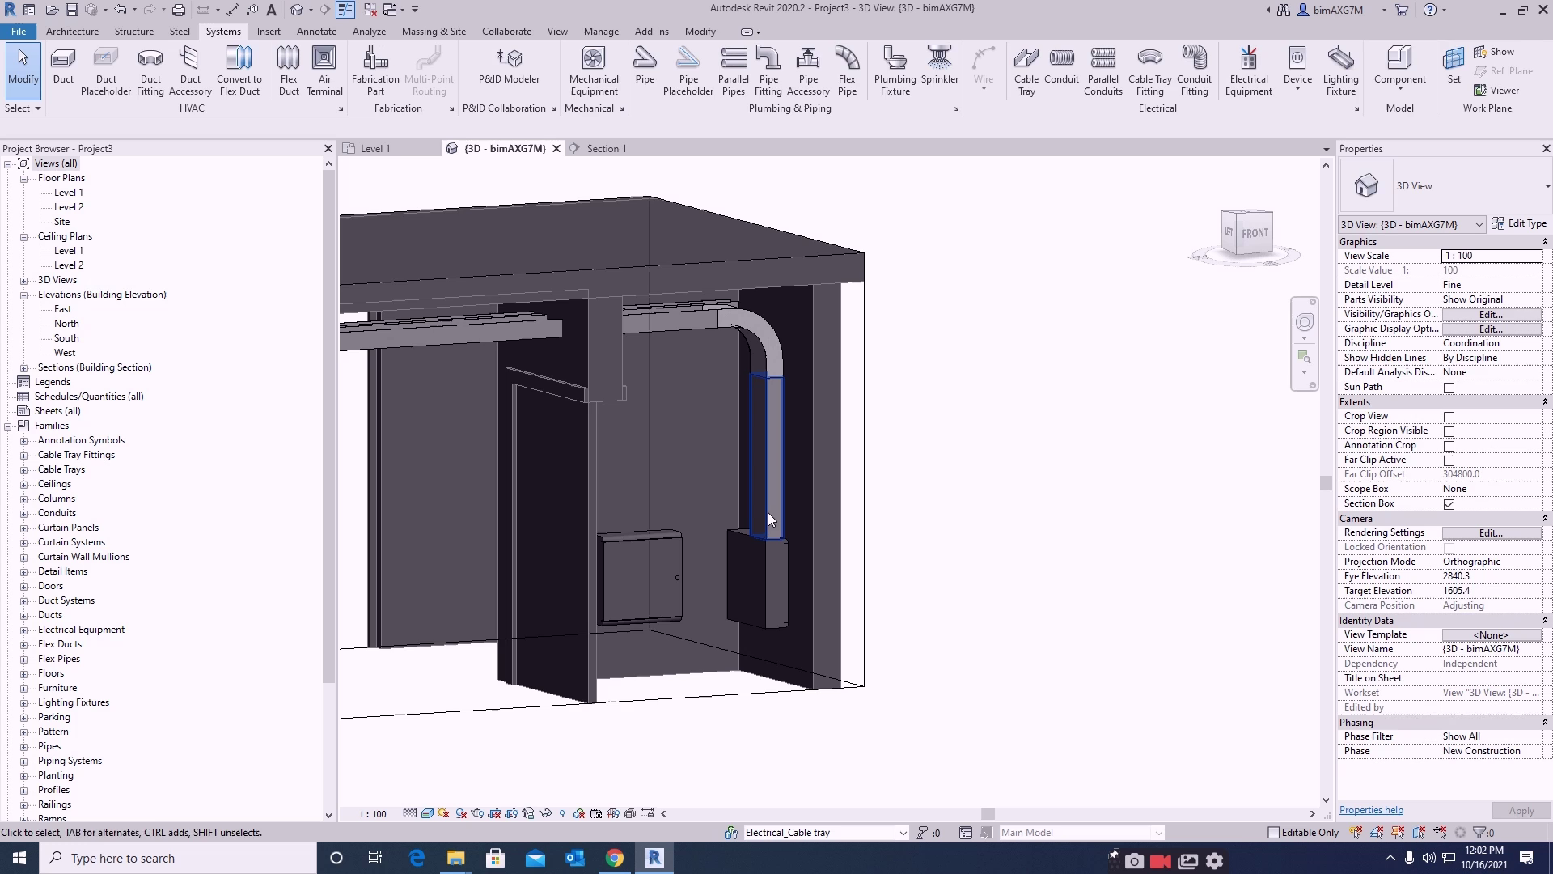
pyautogui.click(769, 512)
pyautogui.keyDown('shift'); pyautogui.moveTo(795, 610); pyautogui.dragTo(615, 631, button='middle'); pyautogui.keyUp('shift')
# - On the Level 1 plan, flip the section to face south, move its line just north of the POWER-1 tray, and open its view
pyautogui.click(388, 154)
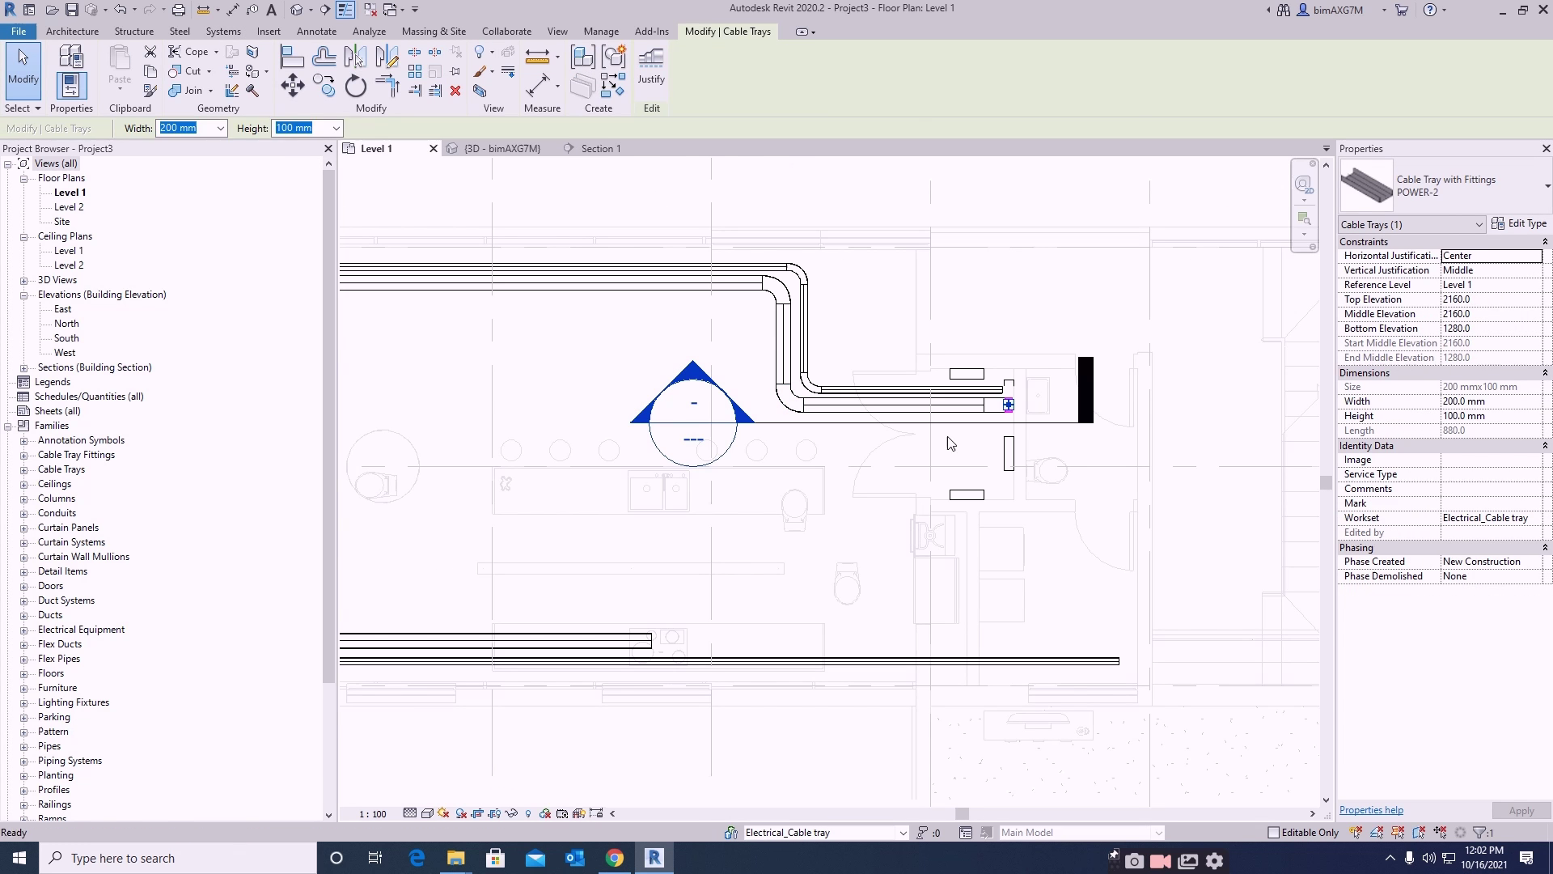
pyautogui.press('Escape')
pyautogui.click(777, 420)
pyautogui.scroll(-1, 777, 416)
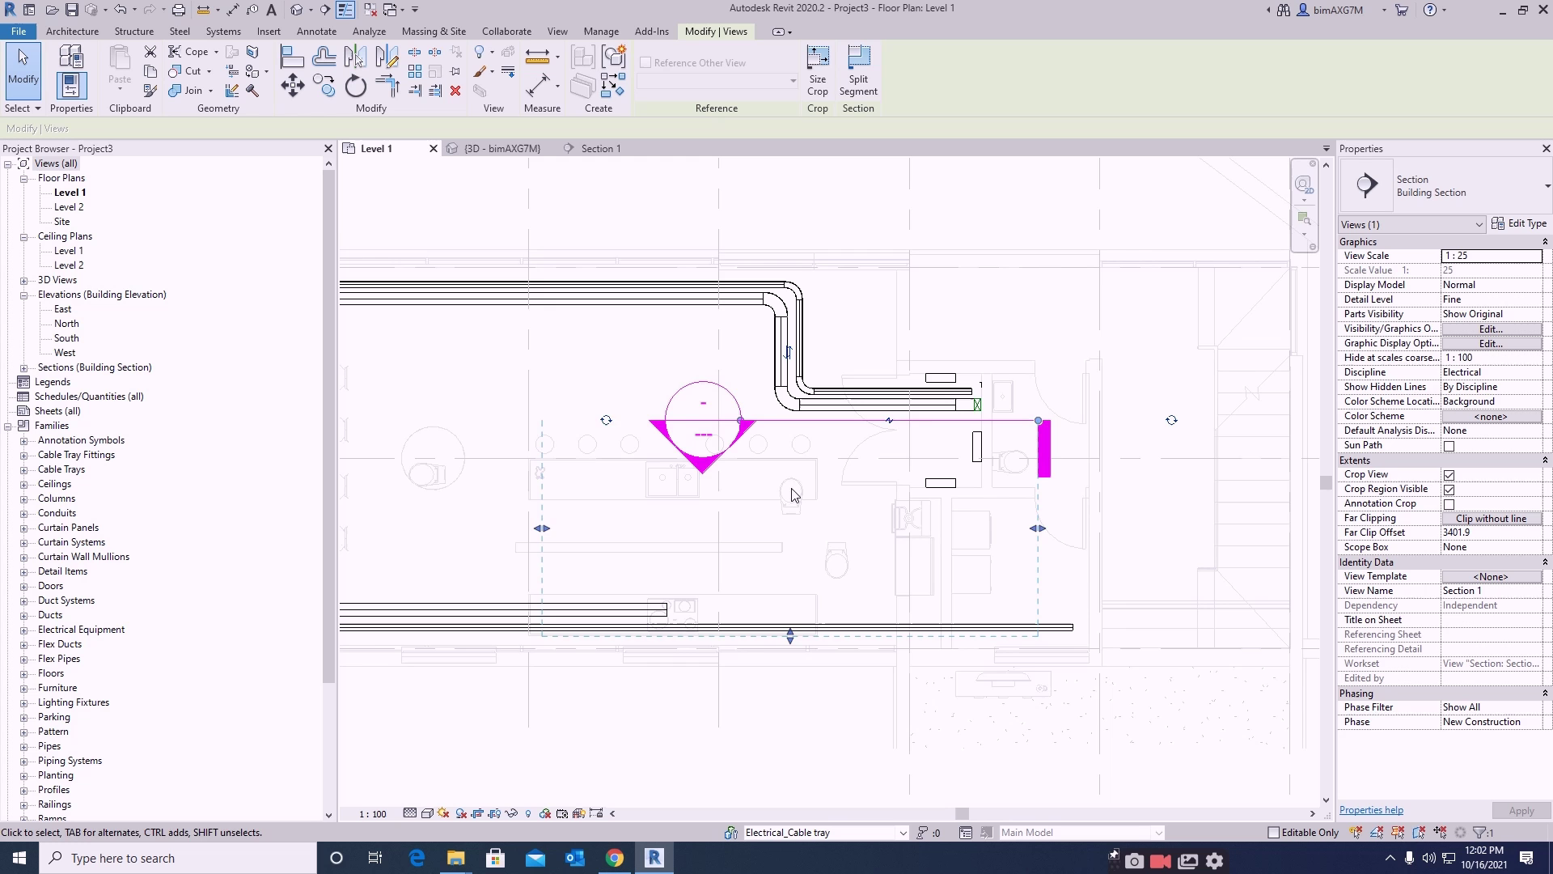
pyautogui.scroll(1, 944, 420)
pyautogui.moveTo(943, 419); pyautogui.dragTo(922, 379)
pyautogui.rightClick(922, 378)
pyautogui.click(974, 477)
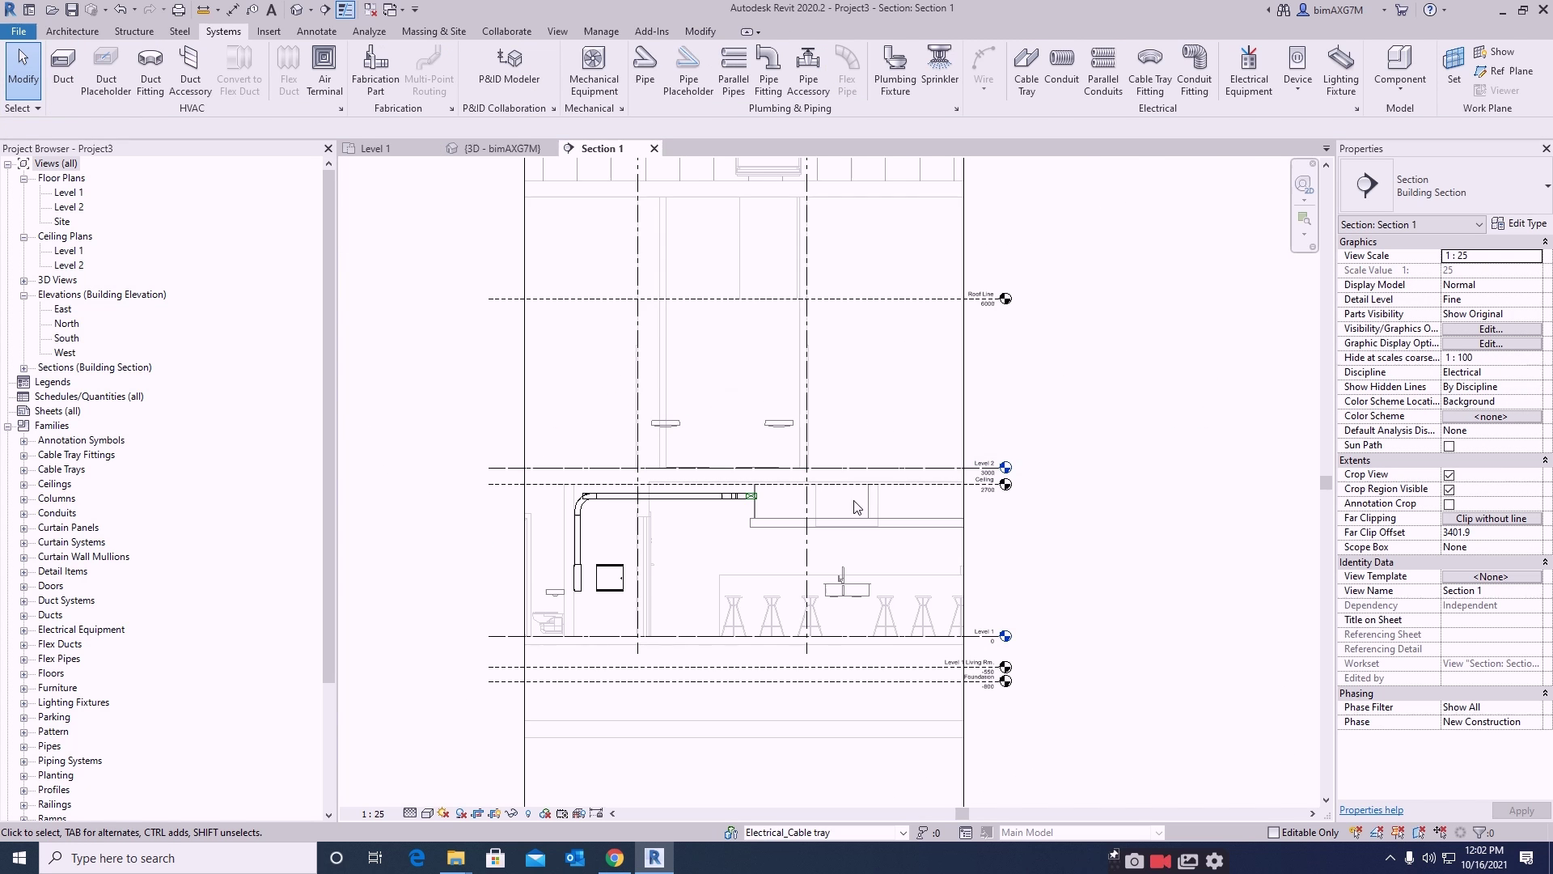
# - Draw a vertical POWER-1 tray drop from the tray's end down to 1300 mm, just above the distribution board
pyautogui.scroll(4, 745, 537)
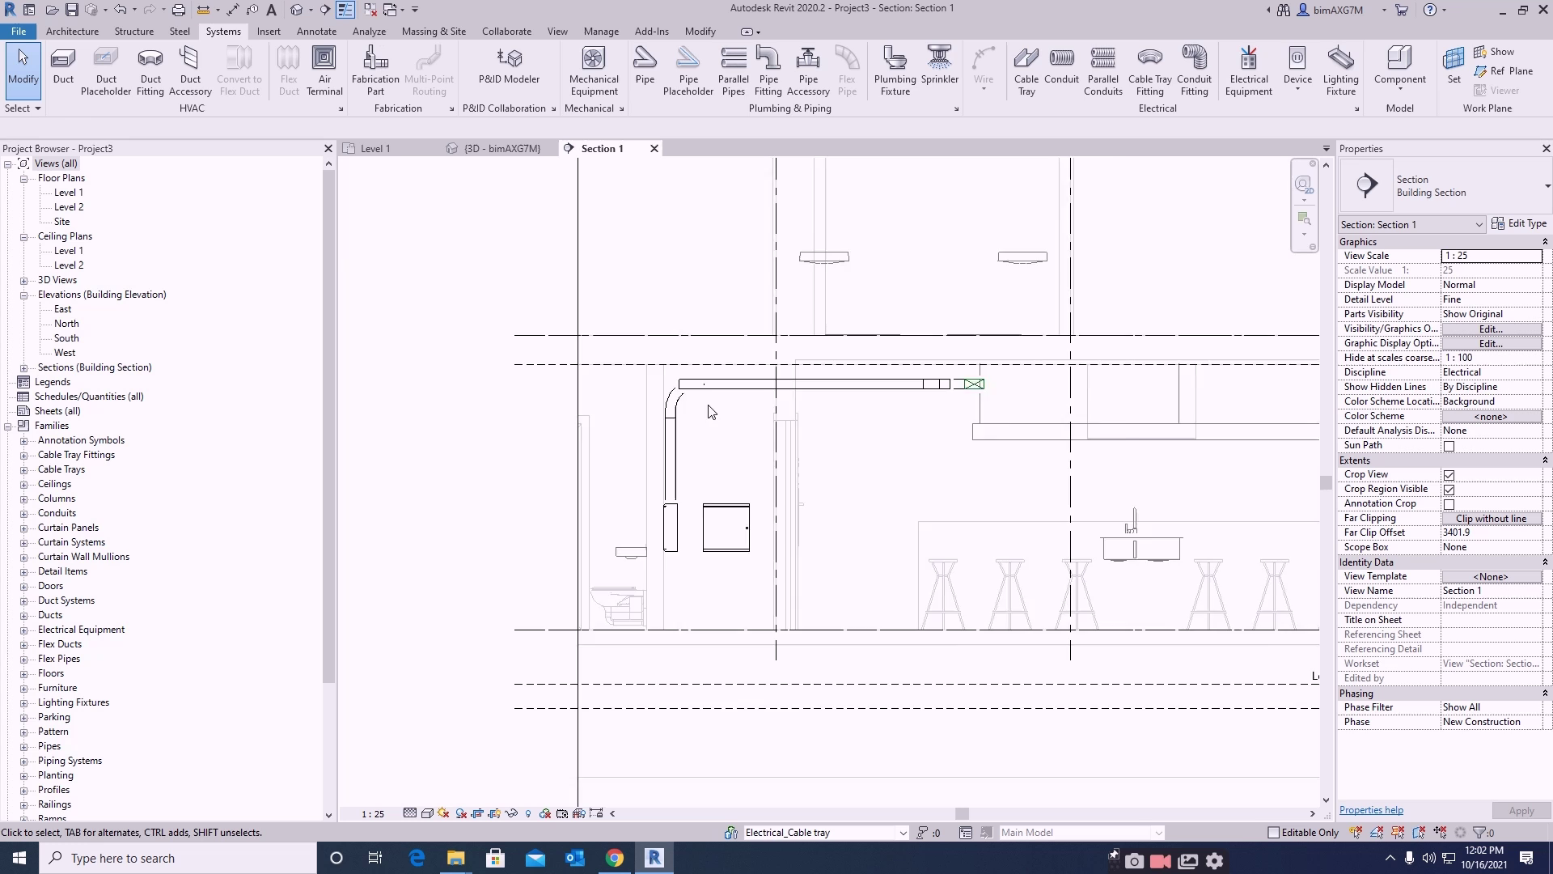
pyautogui.scroll(2, 710, 412)
pyautogui.click(712, 375)
pyautogui.rightClick(713, 379)
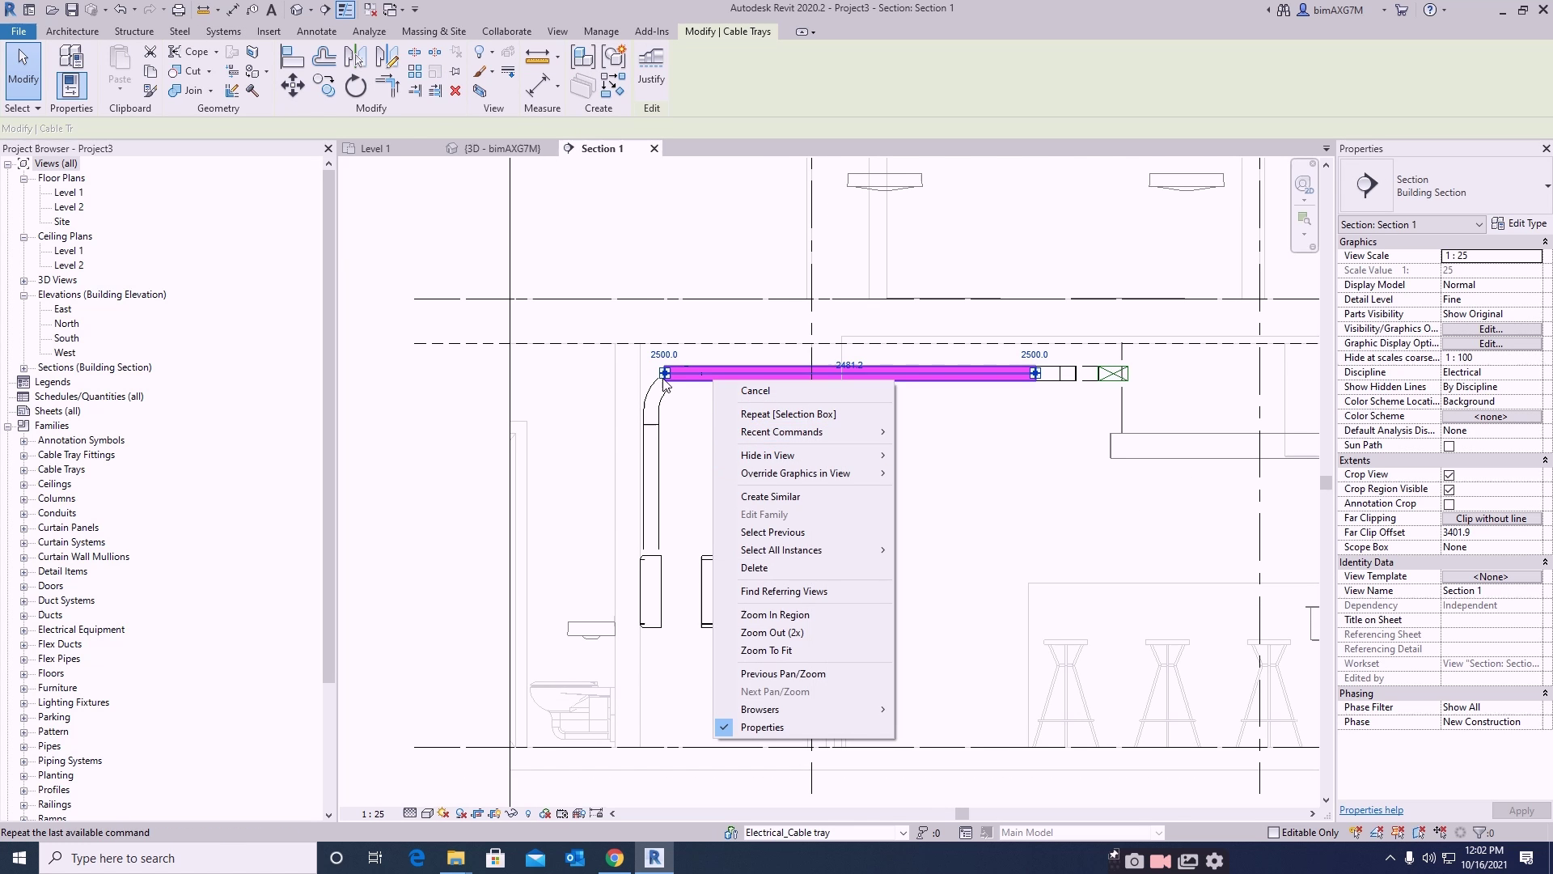
pyautogui.rightClick(665, 374)
pyautogui.click(716, 442)
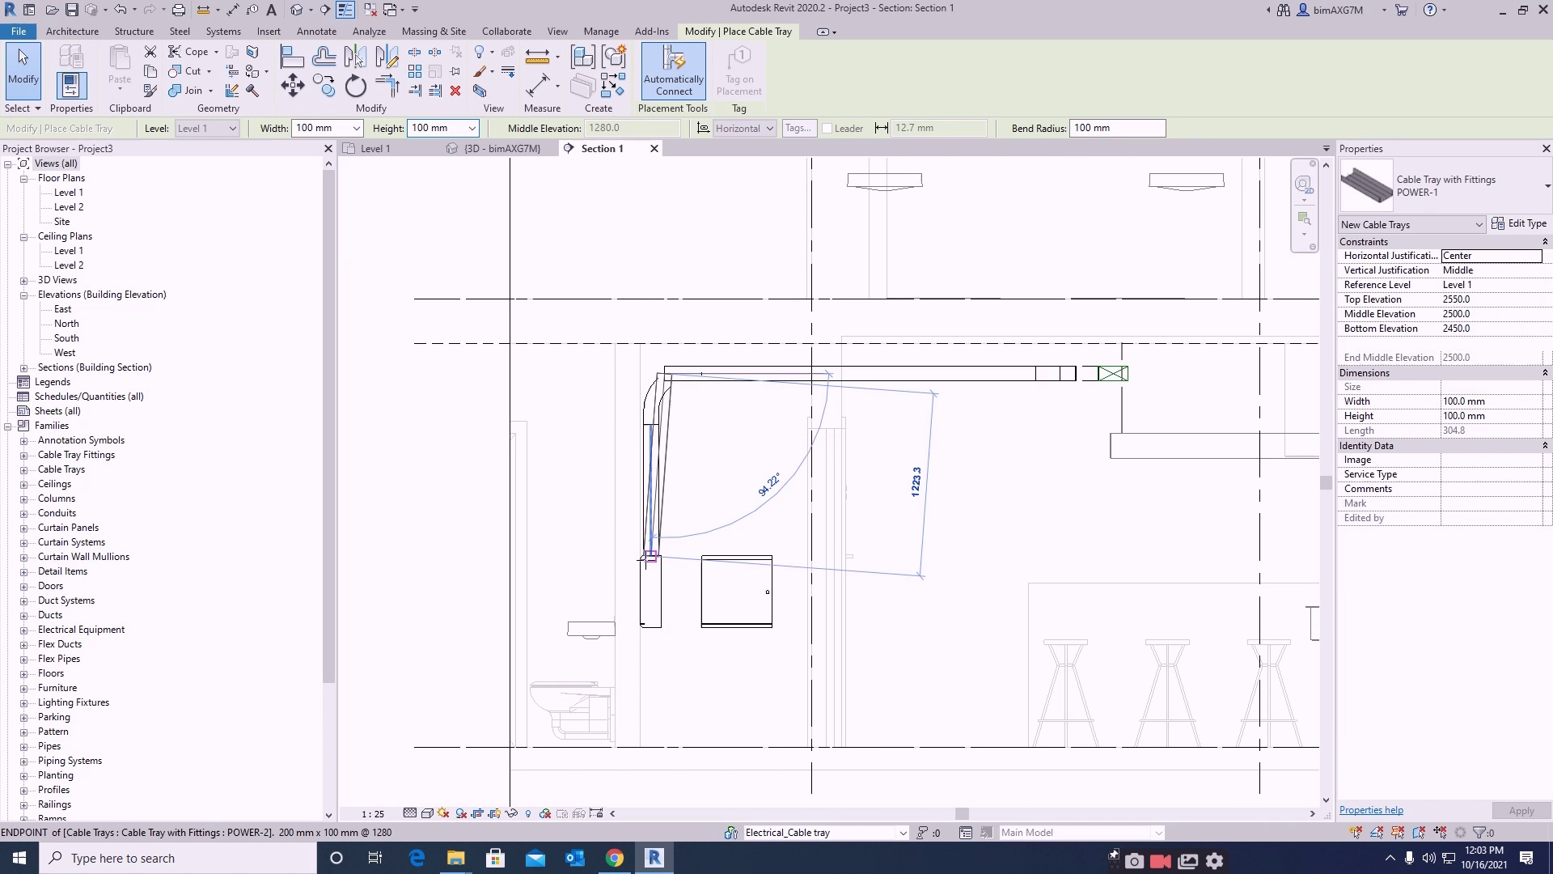
pyautogui.scroll(5, 650, 557)
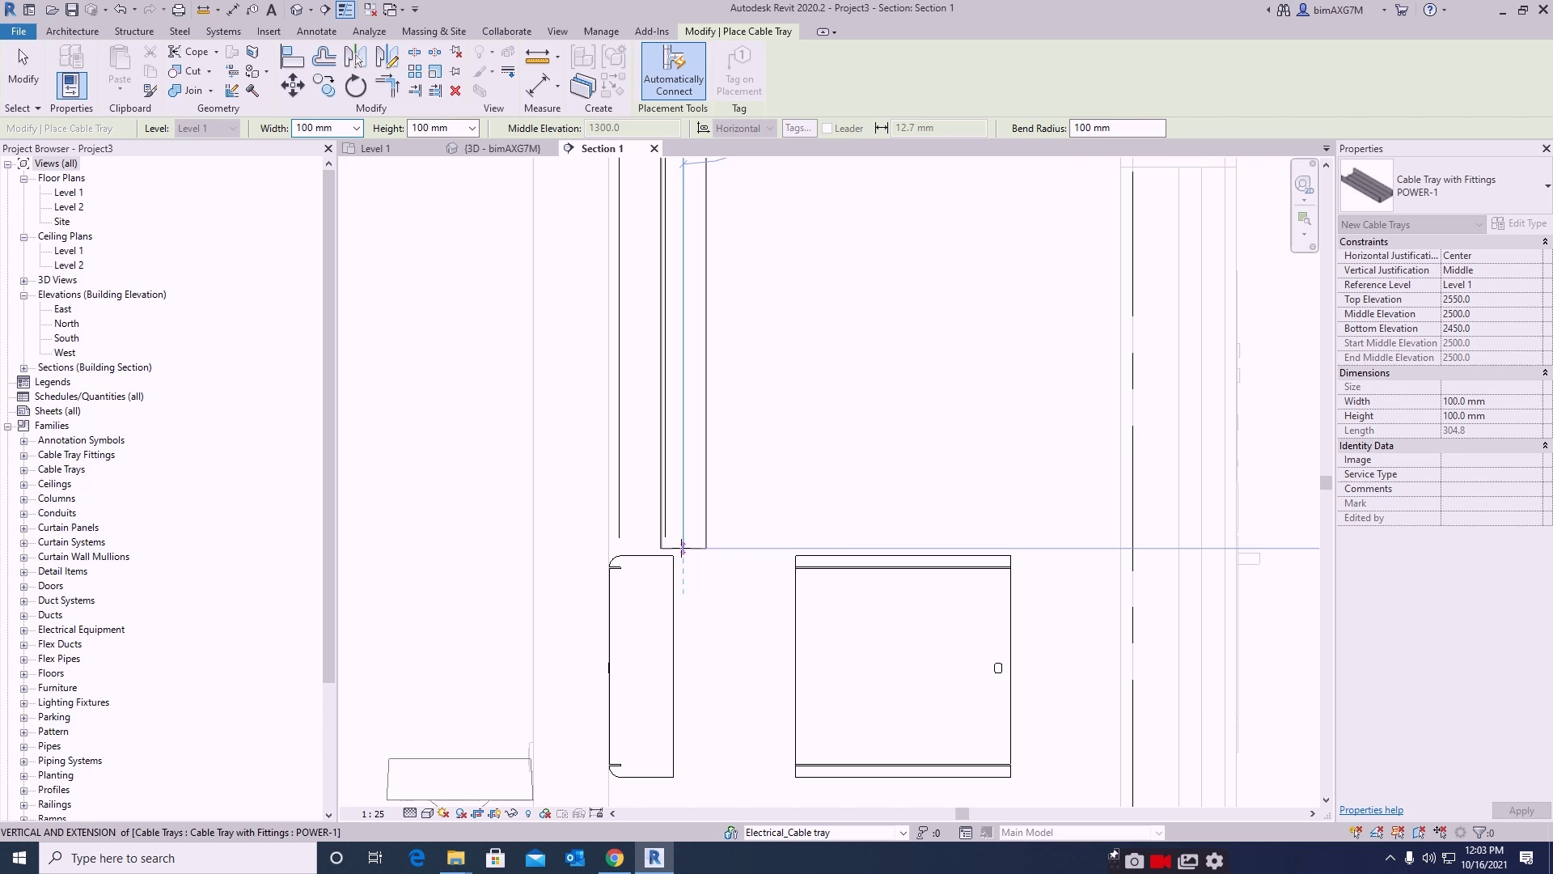
pyautogui.click(682, 548)
pyautogui.press('Escape')
pyautogui.press('Escape')
# - Nudge the vertical POWER-1 drop east toward the wall, so it sits above the distribution board
pyautogui.click(694, 509)
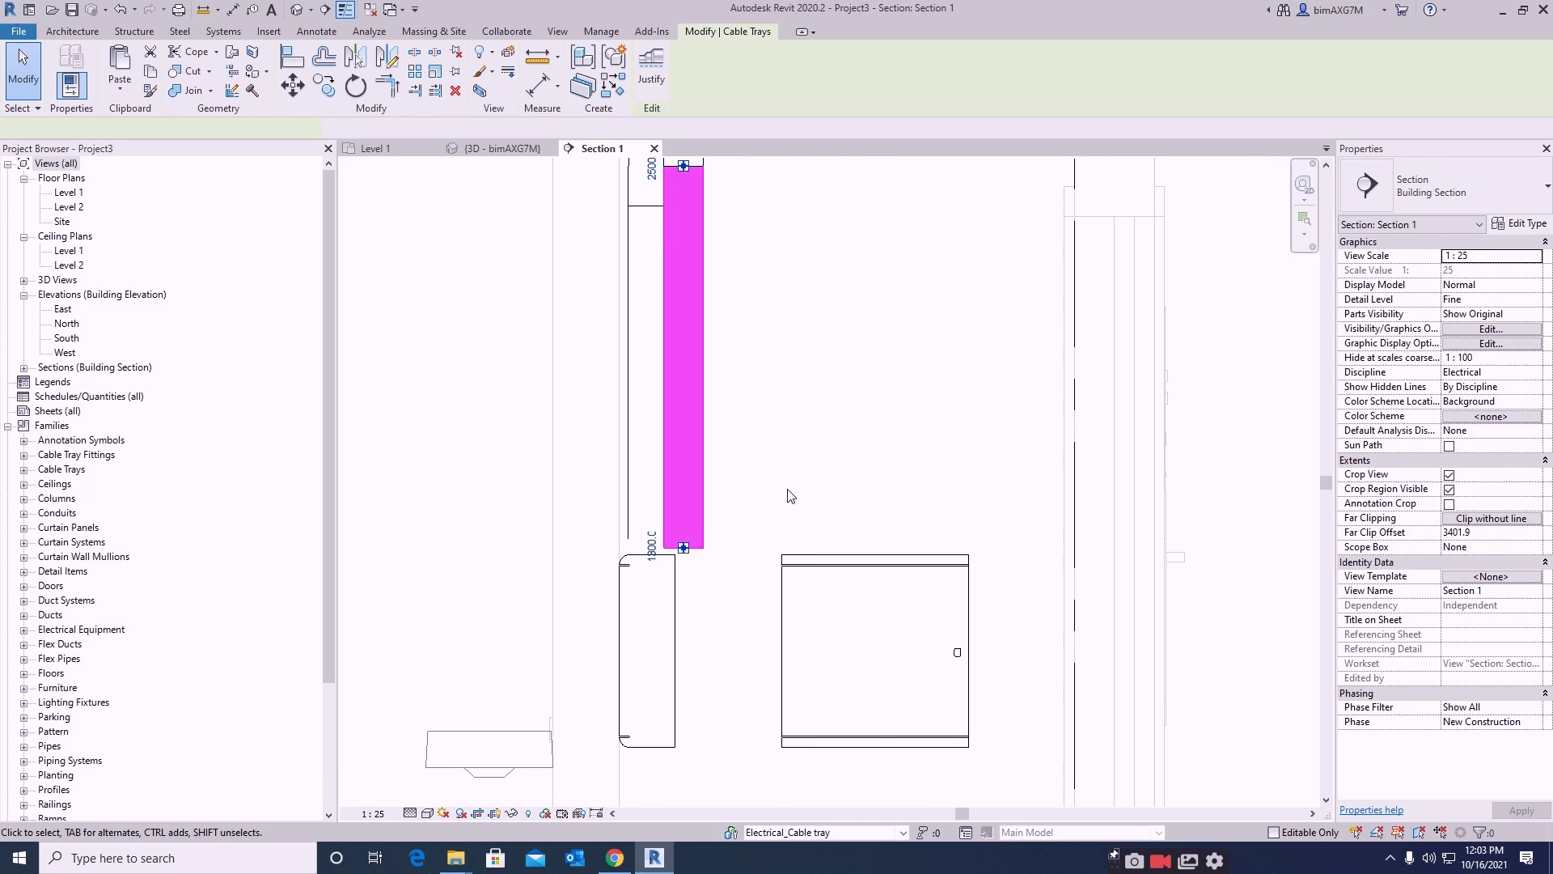
pyautogui.scroll(-2, 788, 485)
pyautogui.press('Left')
pyautogui.press('Left')
pyautogui.press('Left')
pyautogui.press('Left')
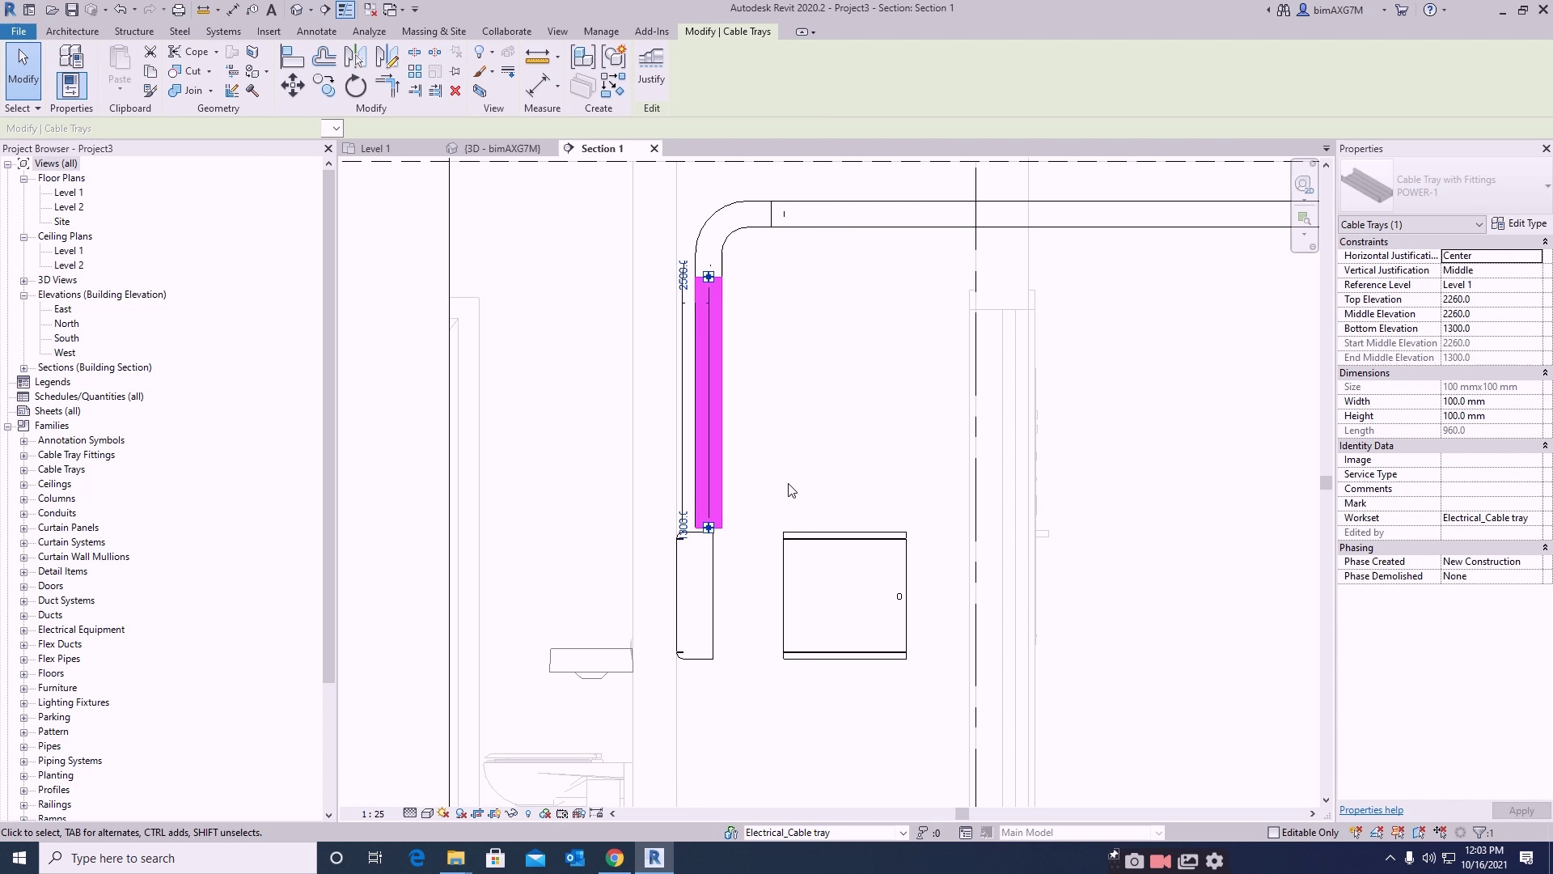
pyautogui.press('Left')
pyautogui.press('Escape')
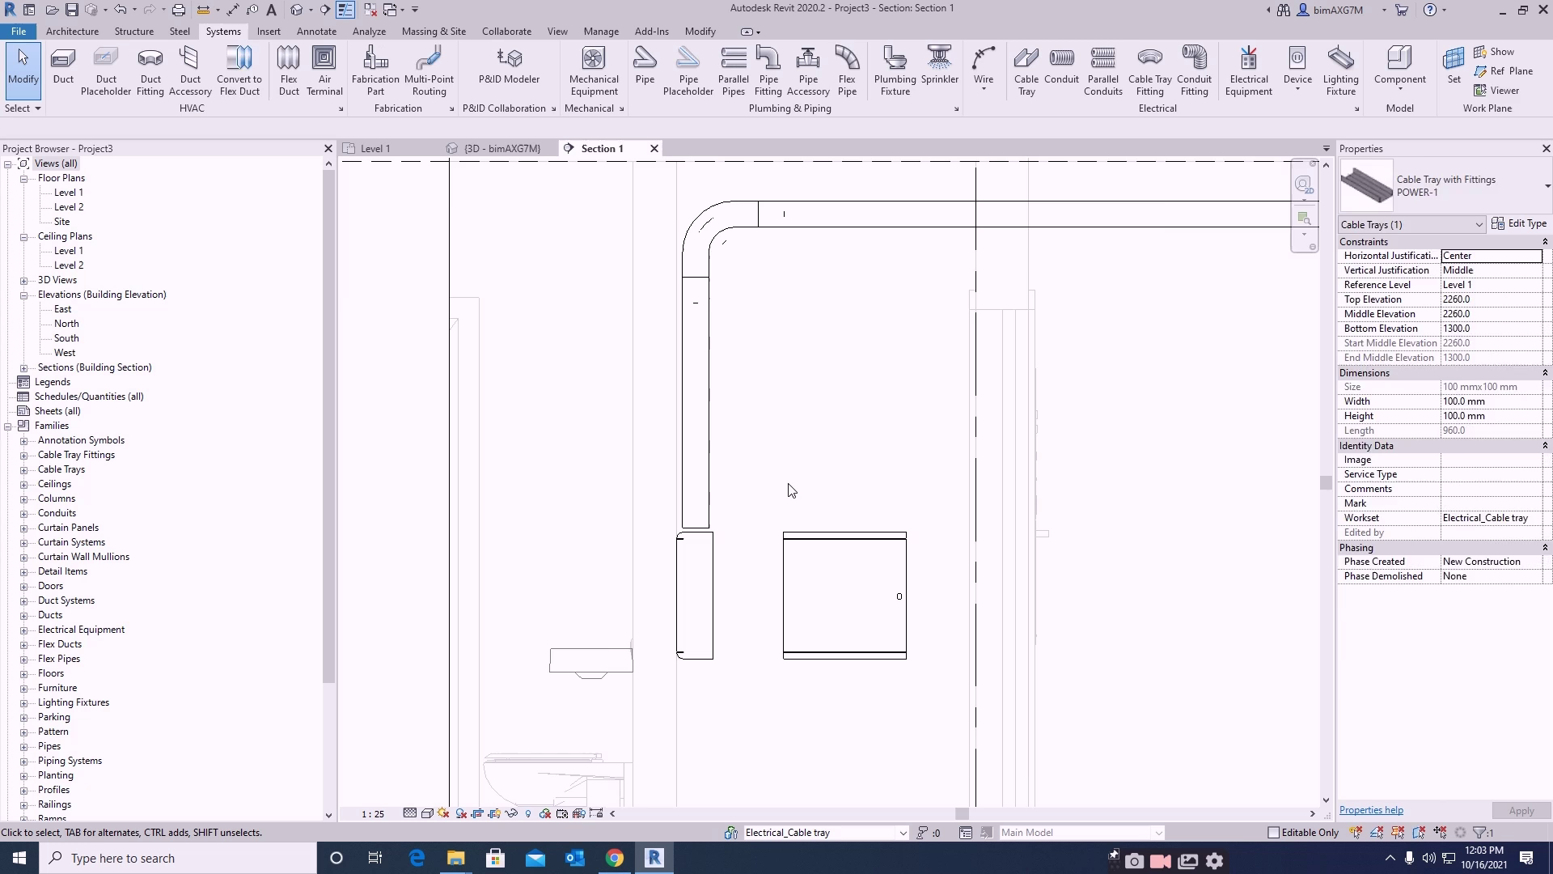
# - Isolate both tray drops and their distribution board in 3D with a tight selection box and view them from inside the room
pyautogui.scroll(-3, 763, 451)
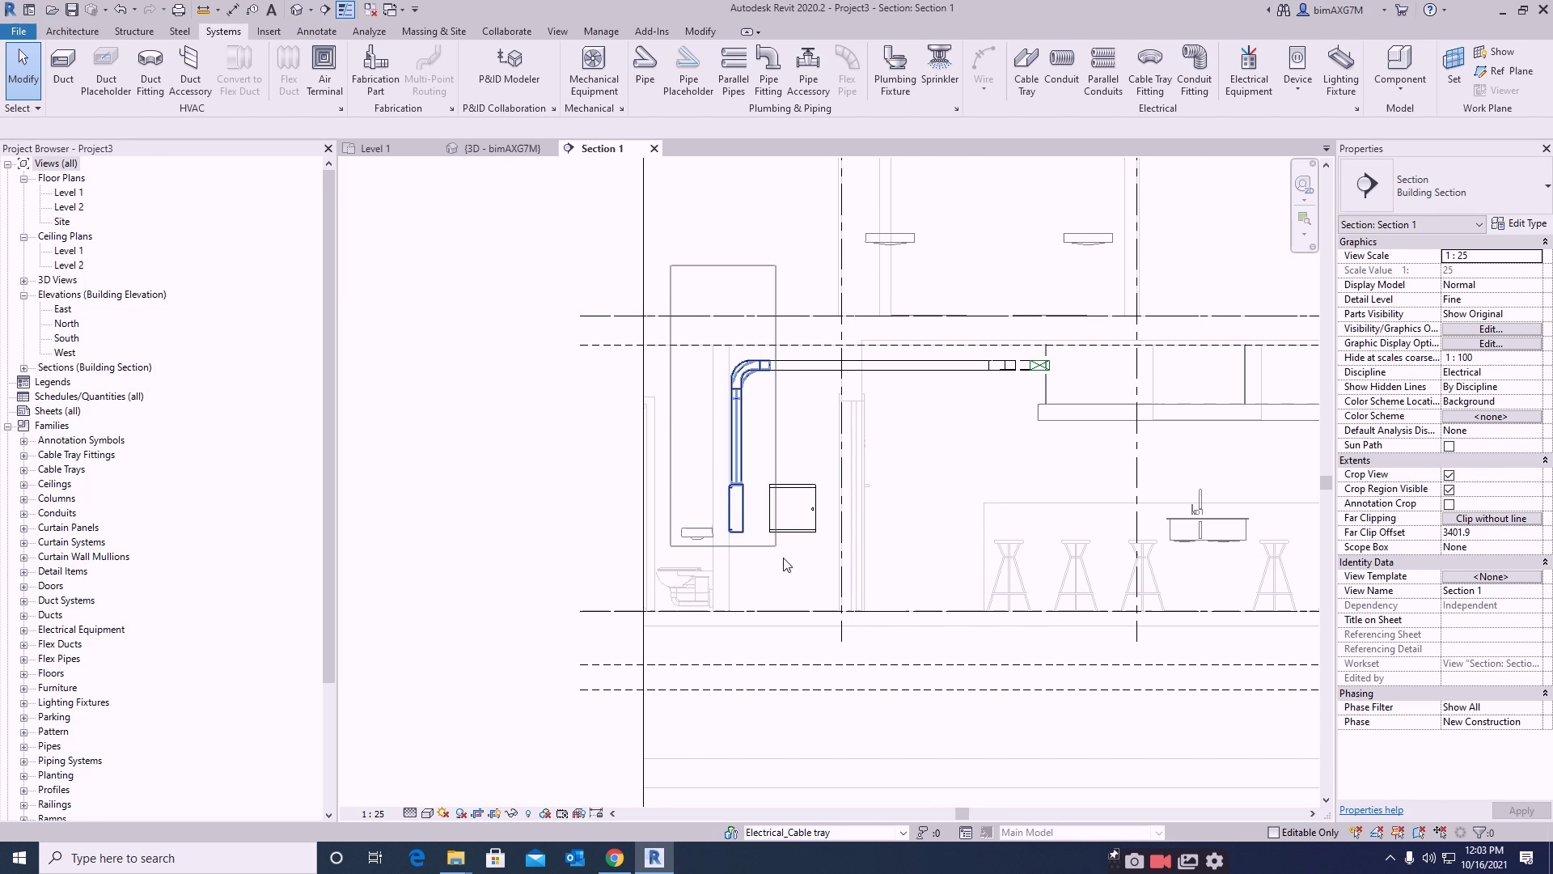
pyautogui.moveTo(807, 566); pyautogui.dragTo(500, 205)
pyautogui.click(480, 89)
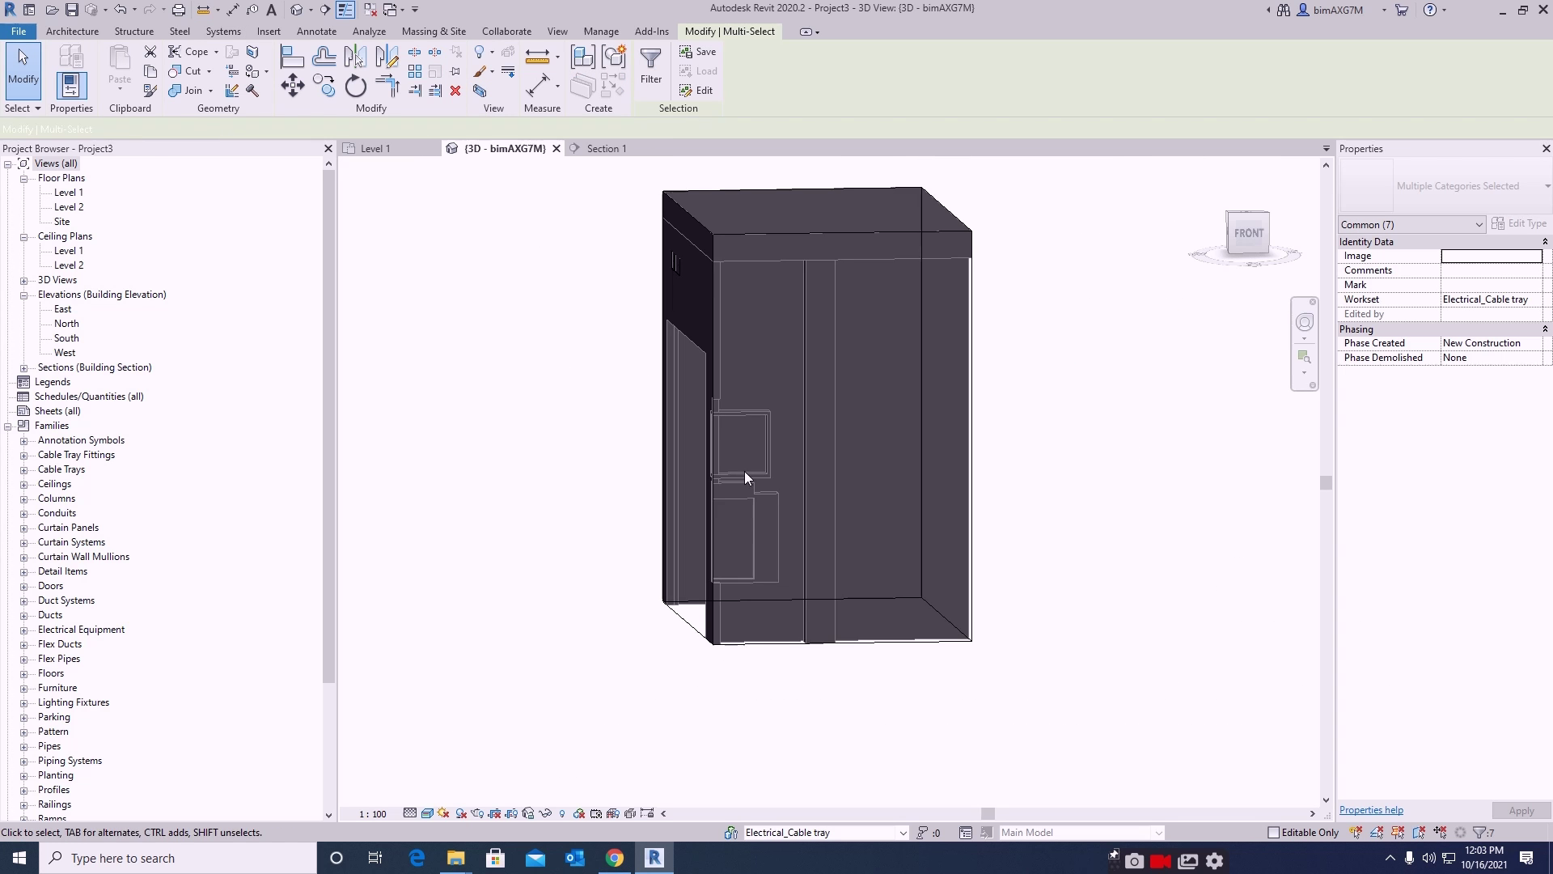
pyautogui.keyDown('shift'); pyautogui.moveTo(876, 565); pyautogui.dragTo(866, 503, button='middle'); pyautogui.keyUp('shift')
pyautogui.click(867, 503)
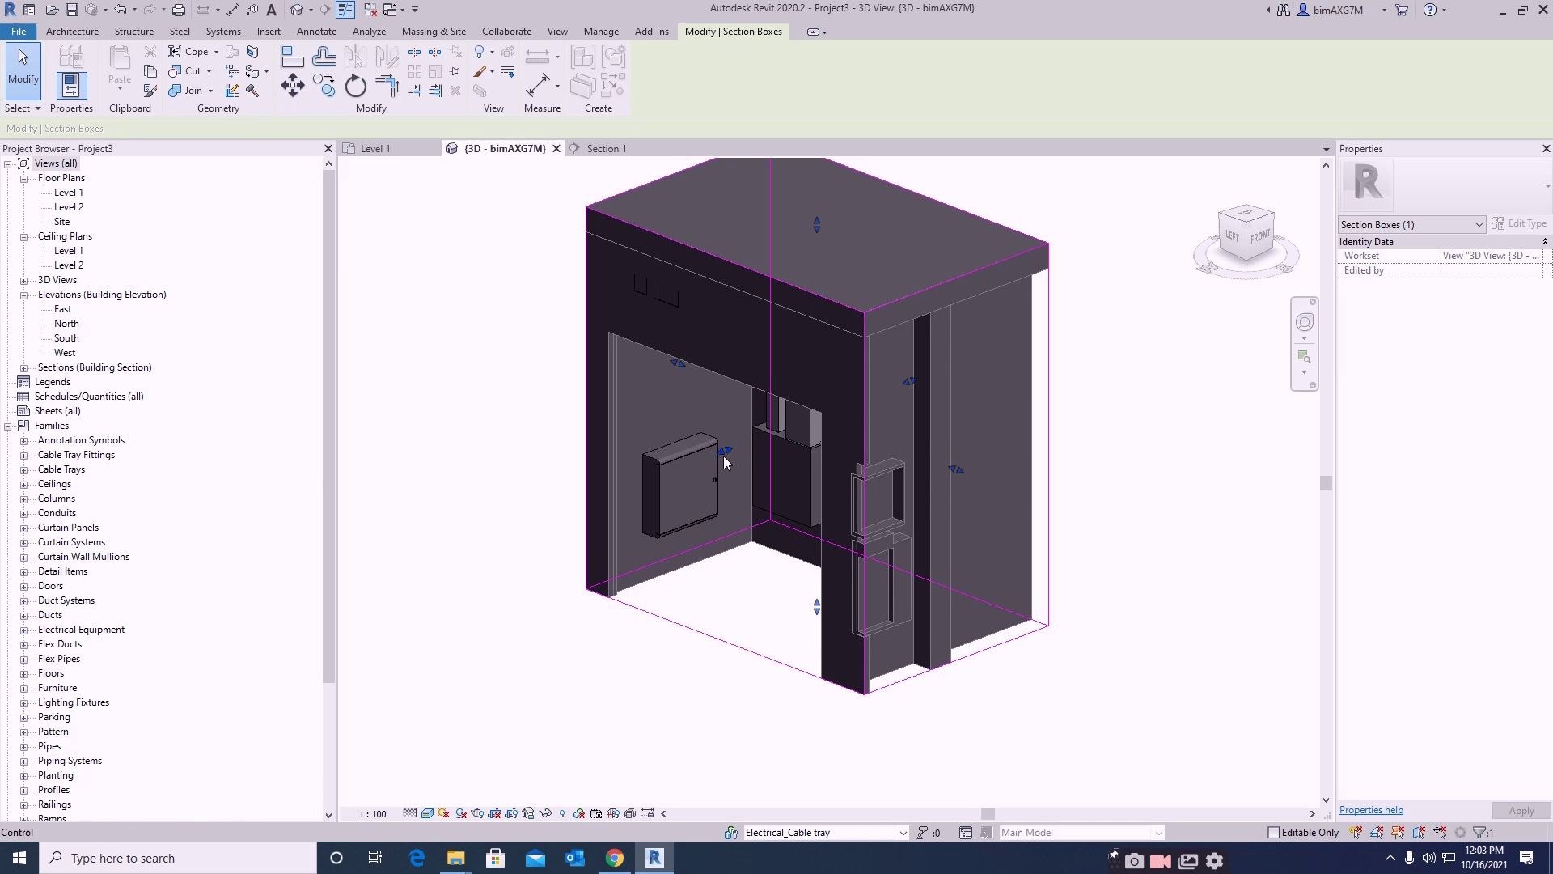
pyautogui.scroll(3, 768, 447)
pyautogui.keyDown('shift'); pyautogui.moveTo(769, 447); pyautogui.dragTo(866, 419, button='middle'); pyautogui.keyUp('shift')
pyautogui.scroll(-2, 911, 381)
# - In the left-side 3D view, stretch the lower end of the POWER-1 drop to line up with the bottom of the POWER-2 drop
pyautogui.click(1247, 262)
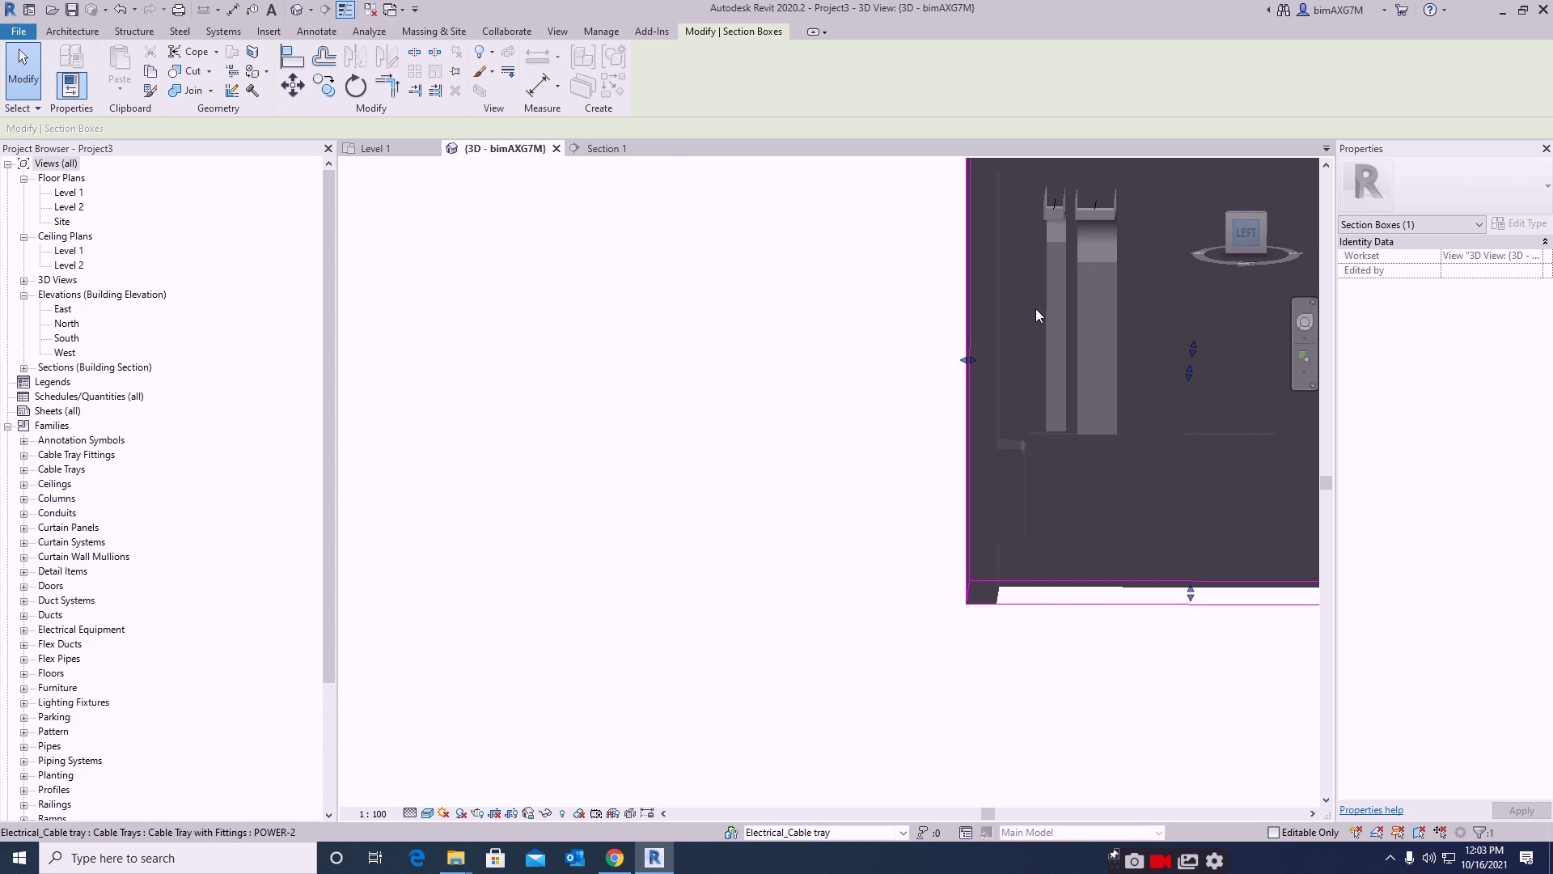
pyautogui.click(710, 534)
pyautogui.scroll(2, 711, 534)
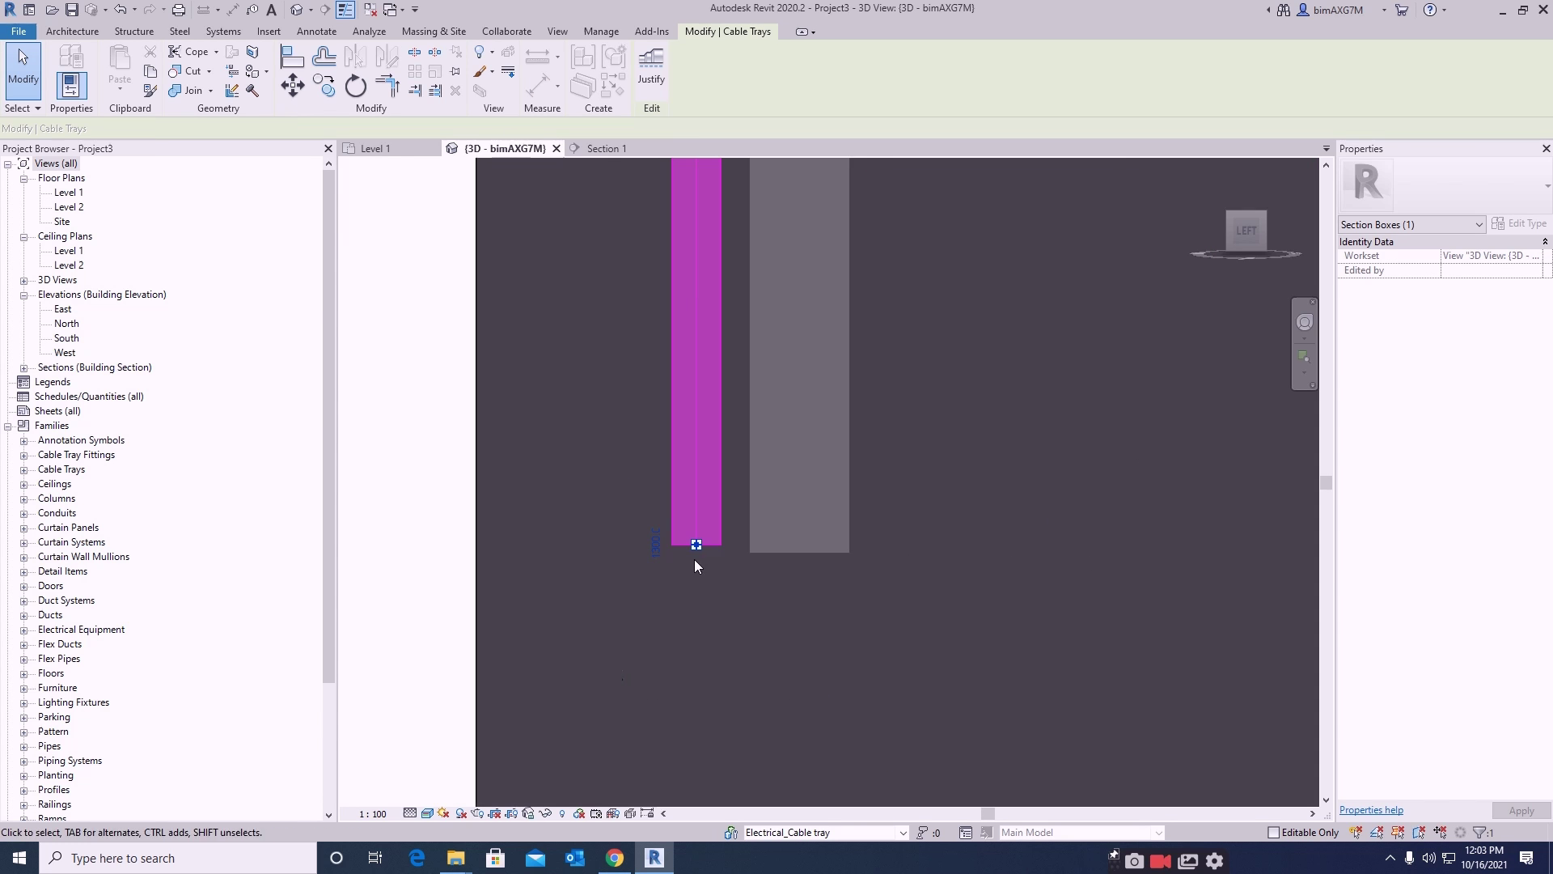
pyautogui.moveTo(751, 553); pyautogui.dragTo(751, 551)
pyautogui.click(746, 597)
pyautogui.scroll(-4, 746, 599)
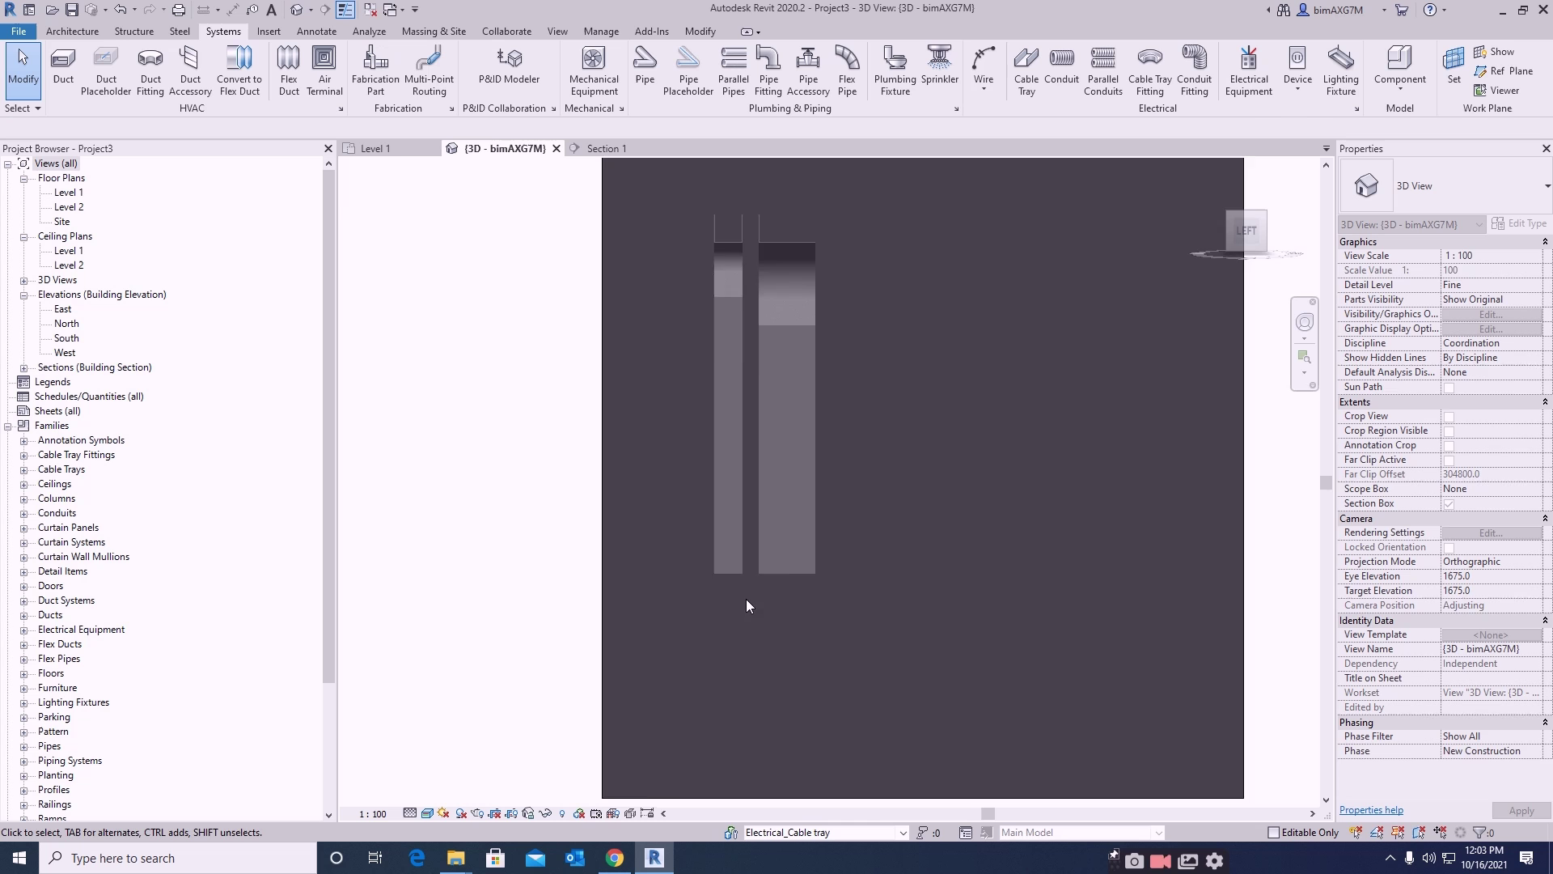
# - Select both tray drops with their bends and distribution board in 3D, and examine their connection from several angles
pyautogui.keyDown('shift'); pyautogui.moveTo(874, 513); pyautogui.dragTo(767, 555, button='middle'); pyautogui.keyUp('shift')
pyautogui.click(766, 400)
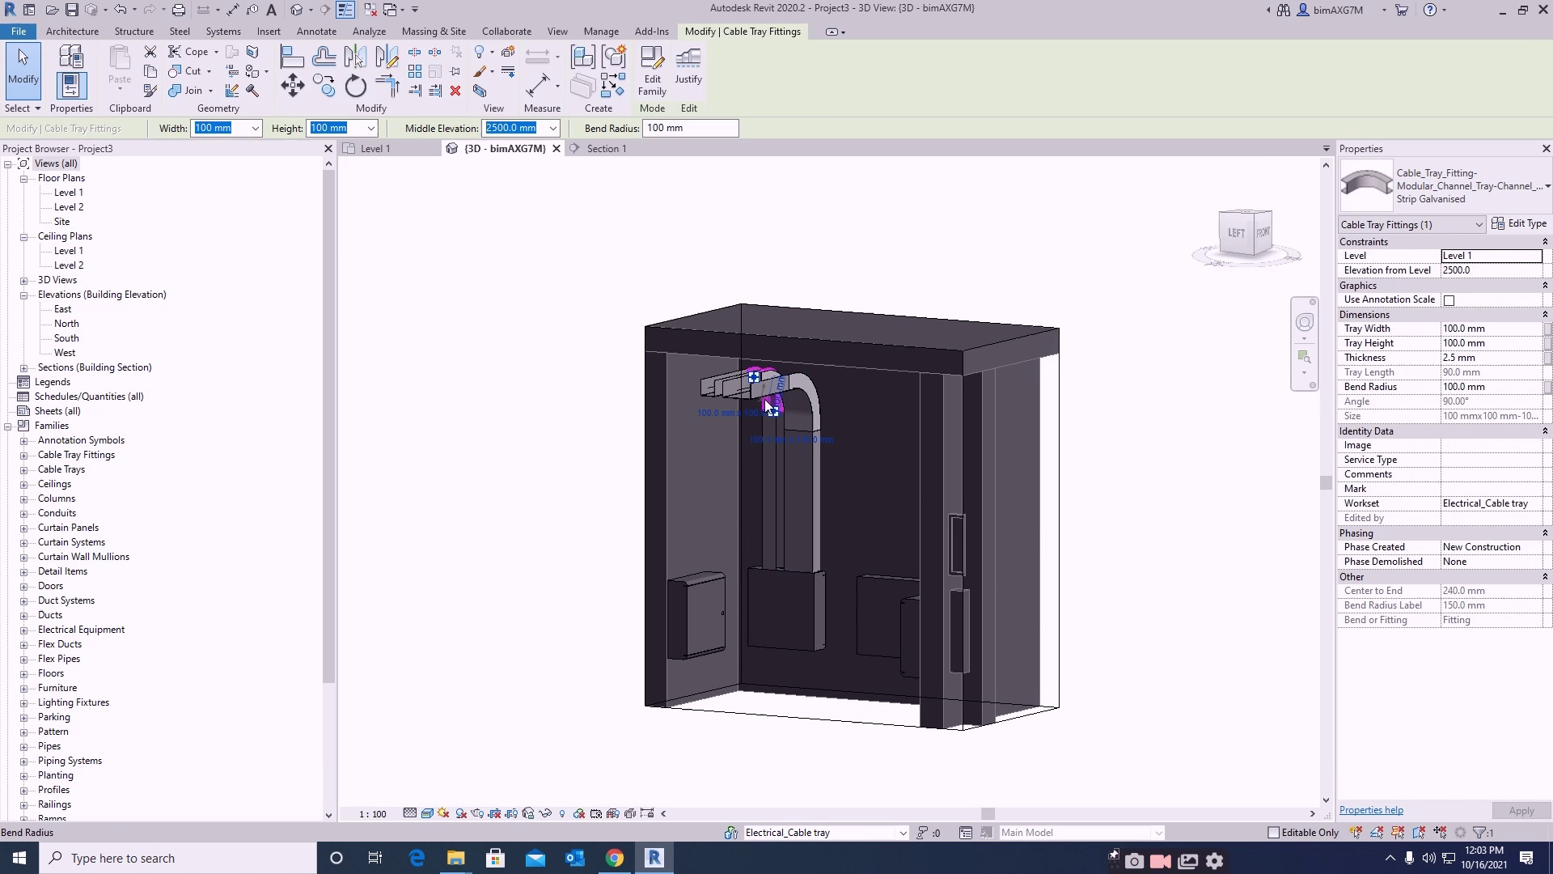
pyautogui.moveTo(558, 262); pyautogui.dragTo(697, 450)
pyautogui.moveTo(843, 672); pyautogui.dragTo(843, 672)
pyautogui.keyDown('shift'); pyautogui.moveTo(517, 540); pyautogui.dragTo(737, 715); pyautogui.keyUp('shift')
pyautogui.scroll(3, 831, 527)
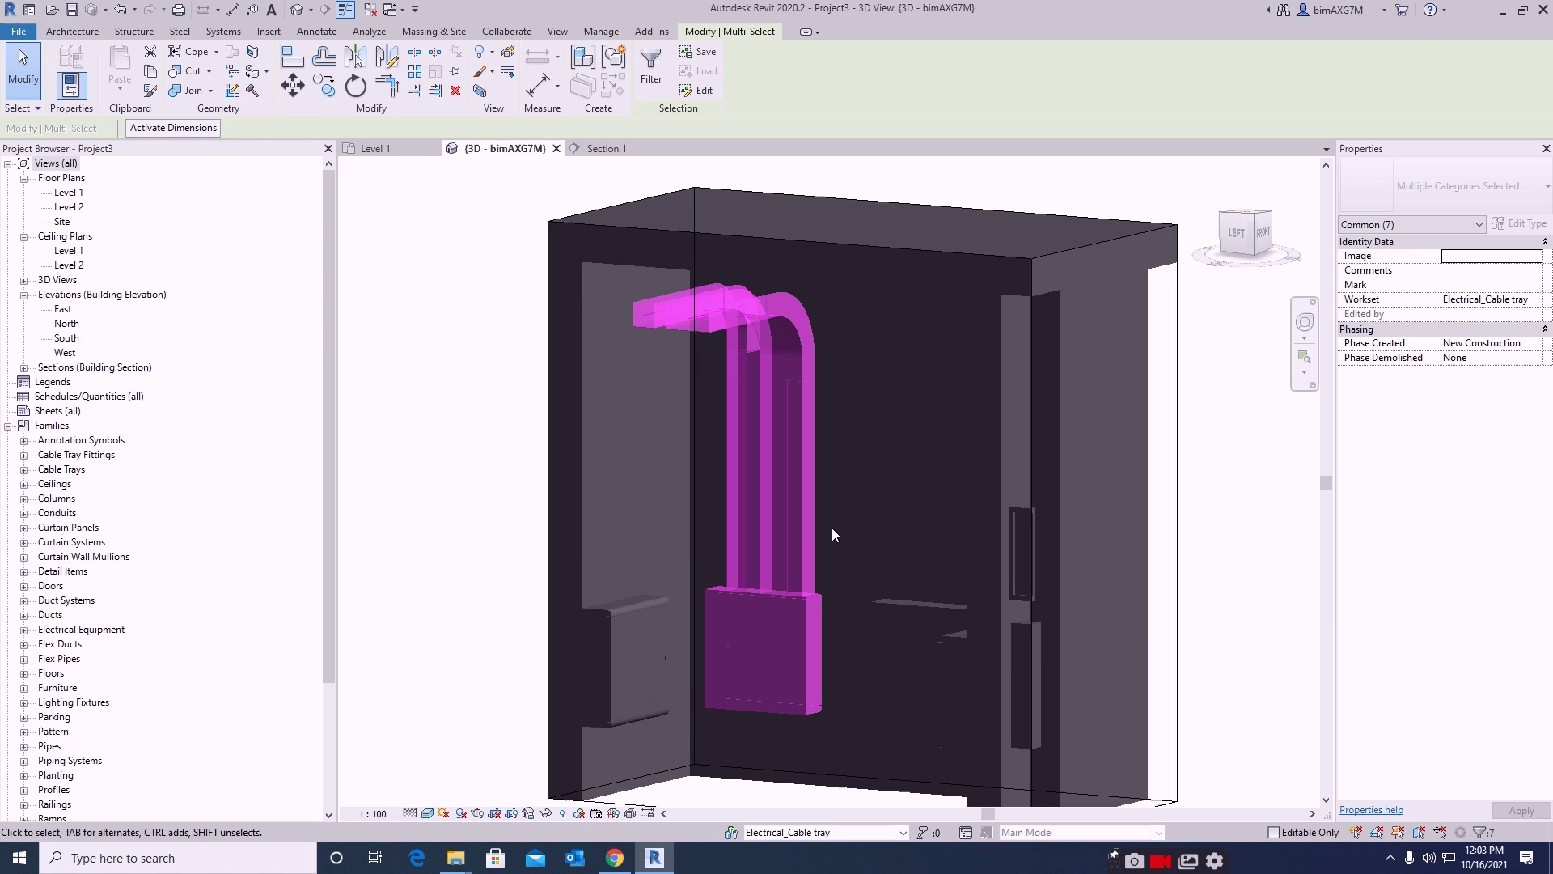
pyautogui.moveTo(832, 527)
pyautogui.keyDown('shift'); pyautogui.mouseDown(button='middle')
pyautogui.moveTo(791, 555)
pyautogui.moveTo(815, 537)
pyautogui.mouseUp(button='middle'); pyautogui.keyUp('shift')
pyautogui.scroll(-2, 817, 537)
pyautogui.scroll(-3, 899, 567)
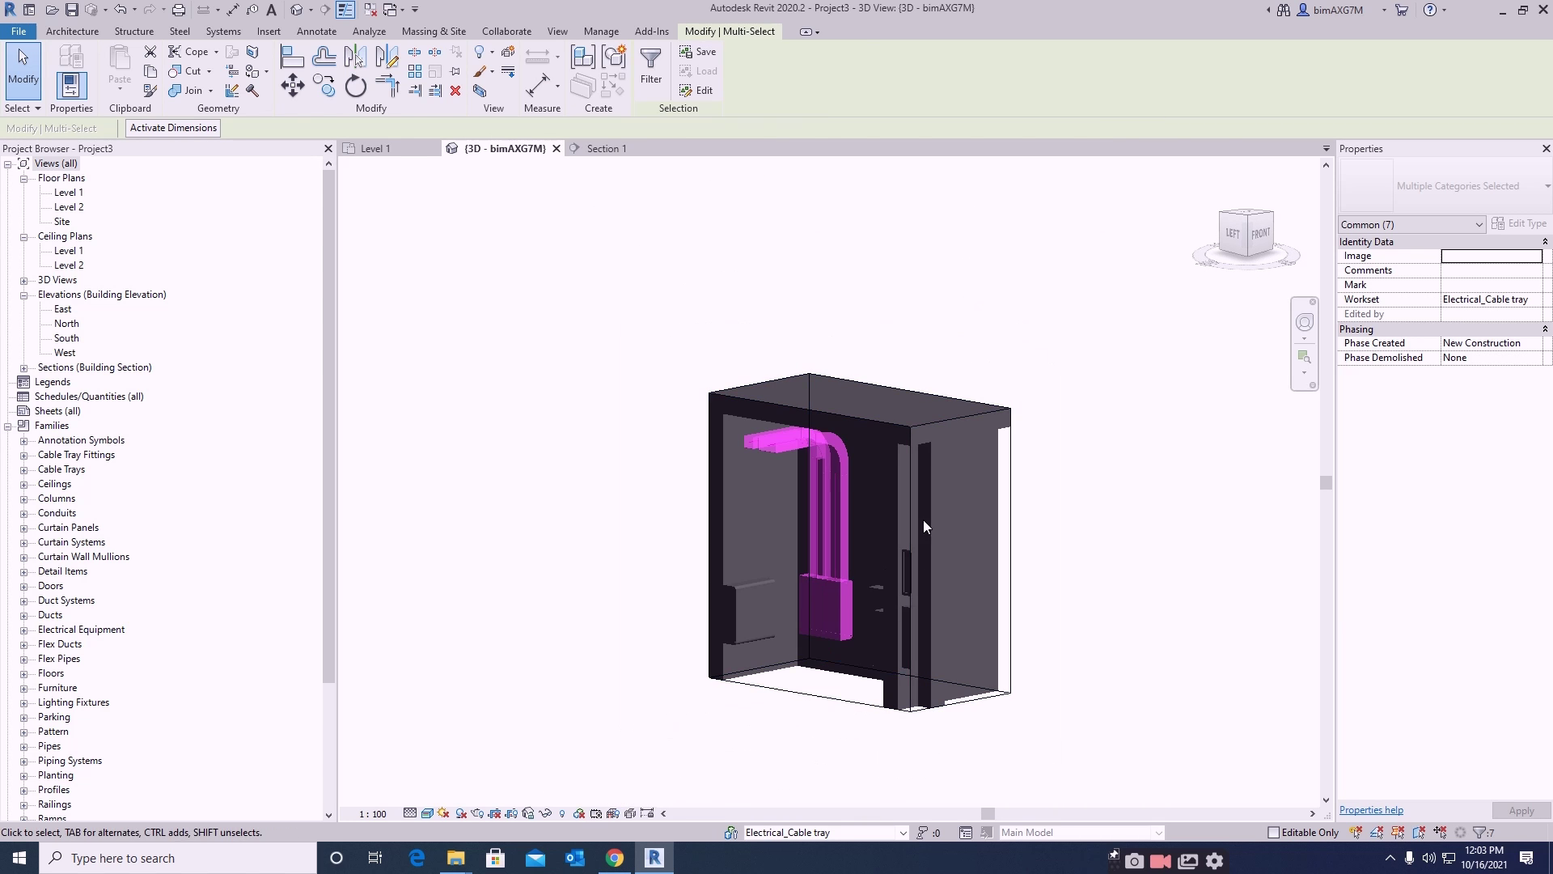
# - Enlarge the section box westward beyond the DB room, select the whole connected POWER-2 run, and examine its route in 3D
pyautogui.click(954, 415)
pyautogui.keyDown('shift'); pyautogui.moveTo(943, 560); pyautogui.dragTo(752, 421, button='middle'); pyautogui.keyUp('shift')
pyautogui.click(716, 388)
pyautogui.press('Tab')
pyautogui.click(716, 388)
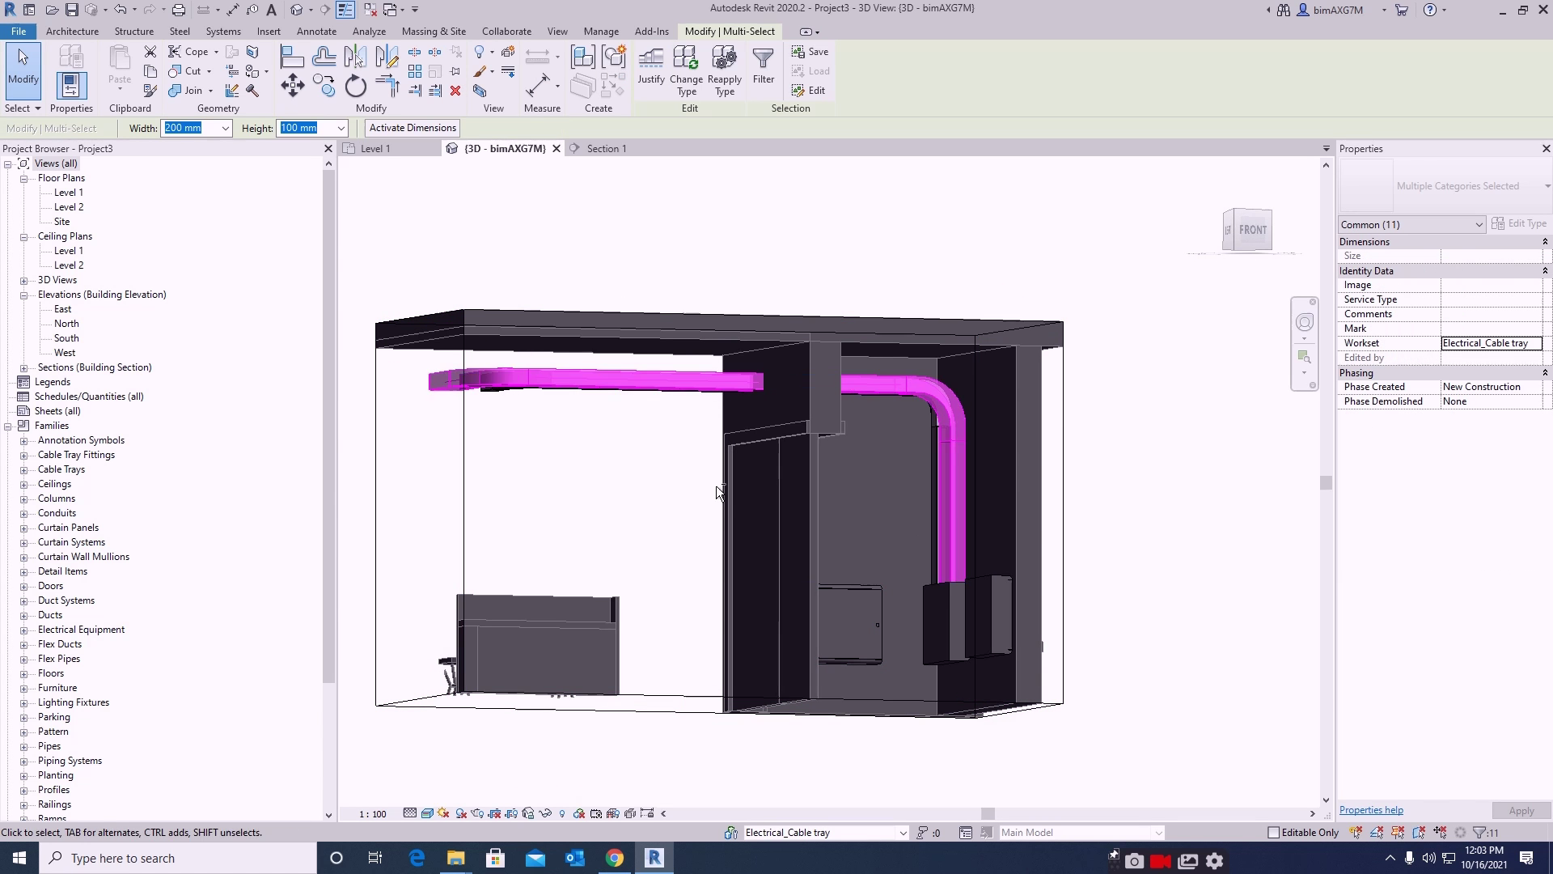
pyautogui.keyDown('shift'); pyautogui.moveTo(716, 485); pyautogui.dragTo(1113, 547, button='middle'); pyautogui.keyUp('shift')
pyautogui.click(421, 179)
# - In the Level 1 floor plan, set up a new POWER-2 cable tray with 200 mm height and 2700 mm middle elevation
pyautogui.click(403, 151)
pyautogui.scroll(-6, 927, 550)
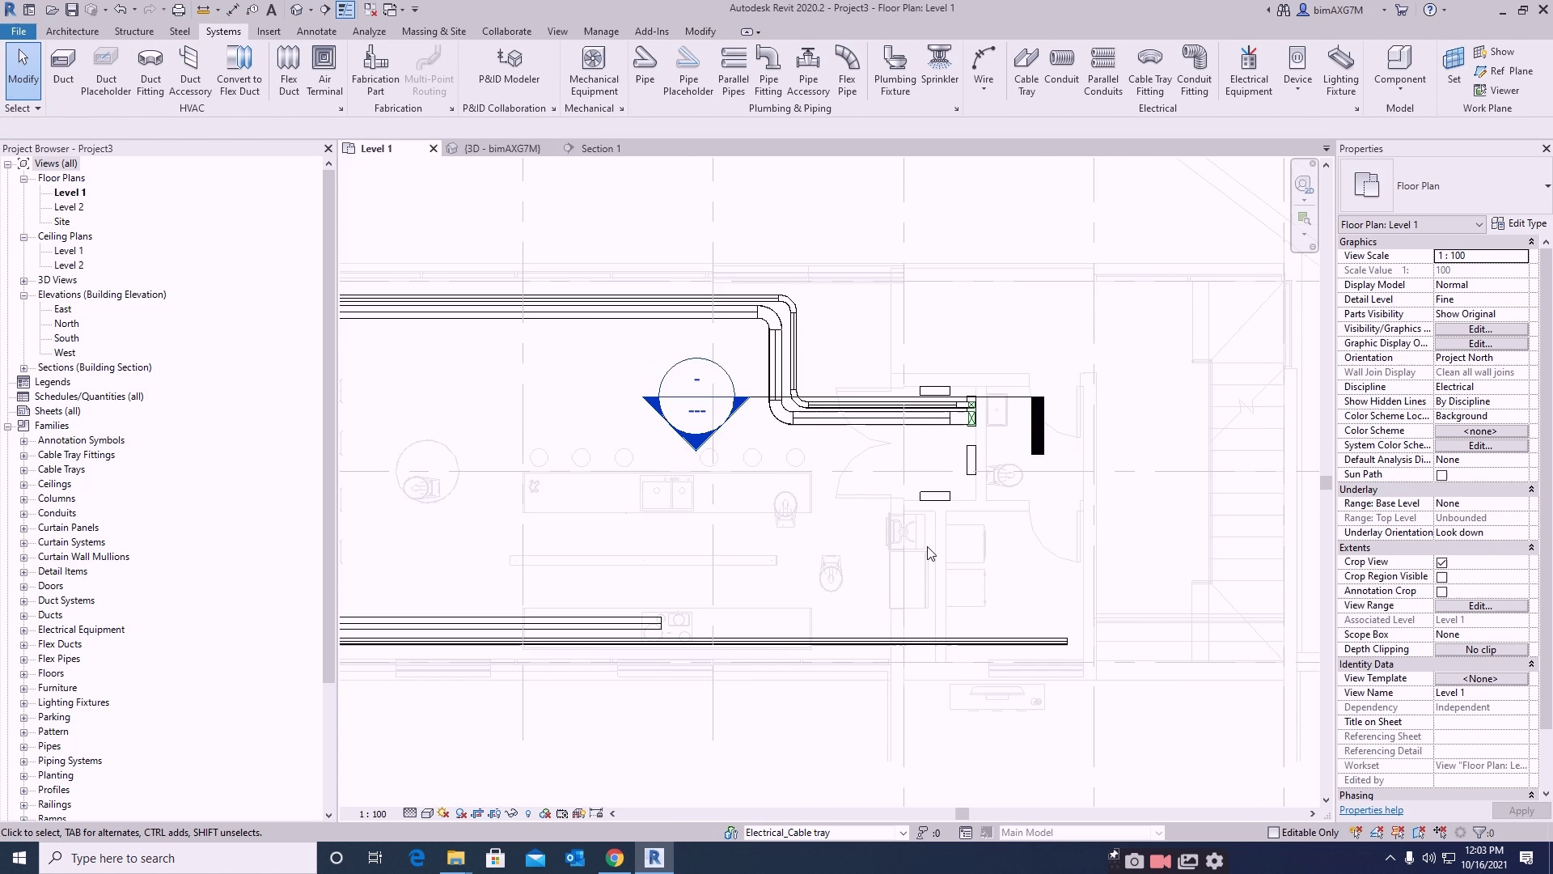
pyautogui.moveTo(820, 565); pyautogui.dragTo(797, 539, button='middle')
pyautogui.scroll(5, 849, 461)
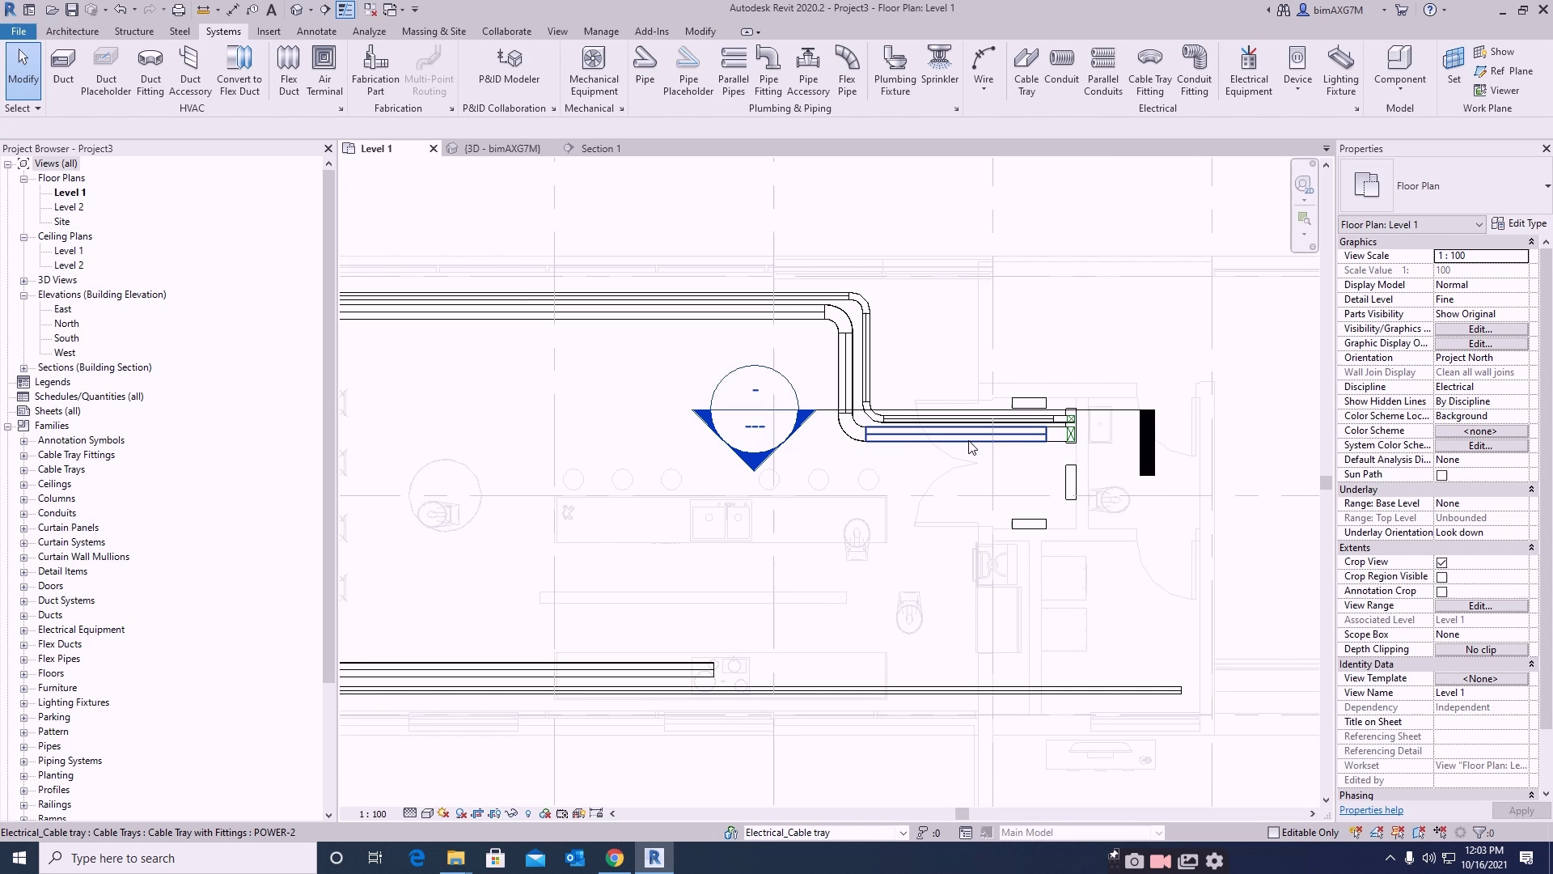
pyautogui.click(969, 439)
pyautogui.scroll(1, 968, 439)
pyautogui.press('t')
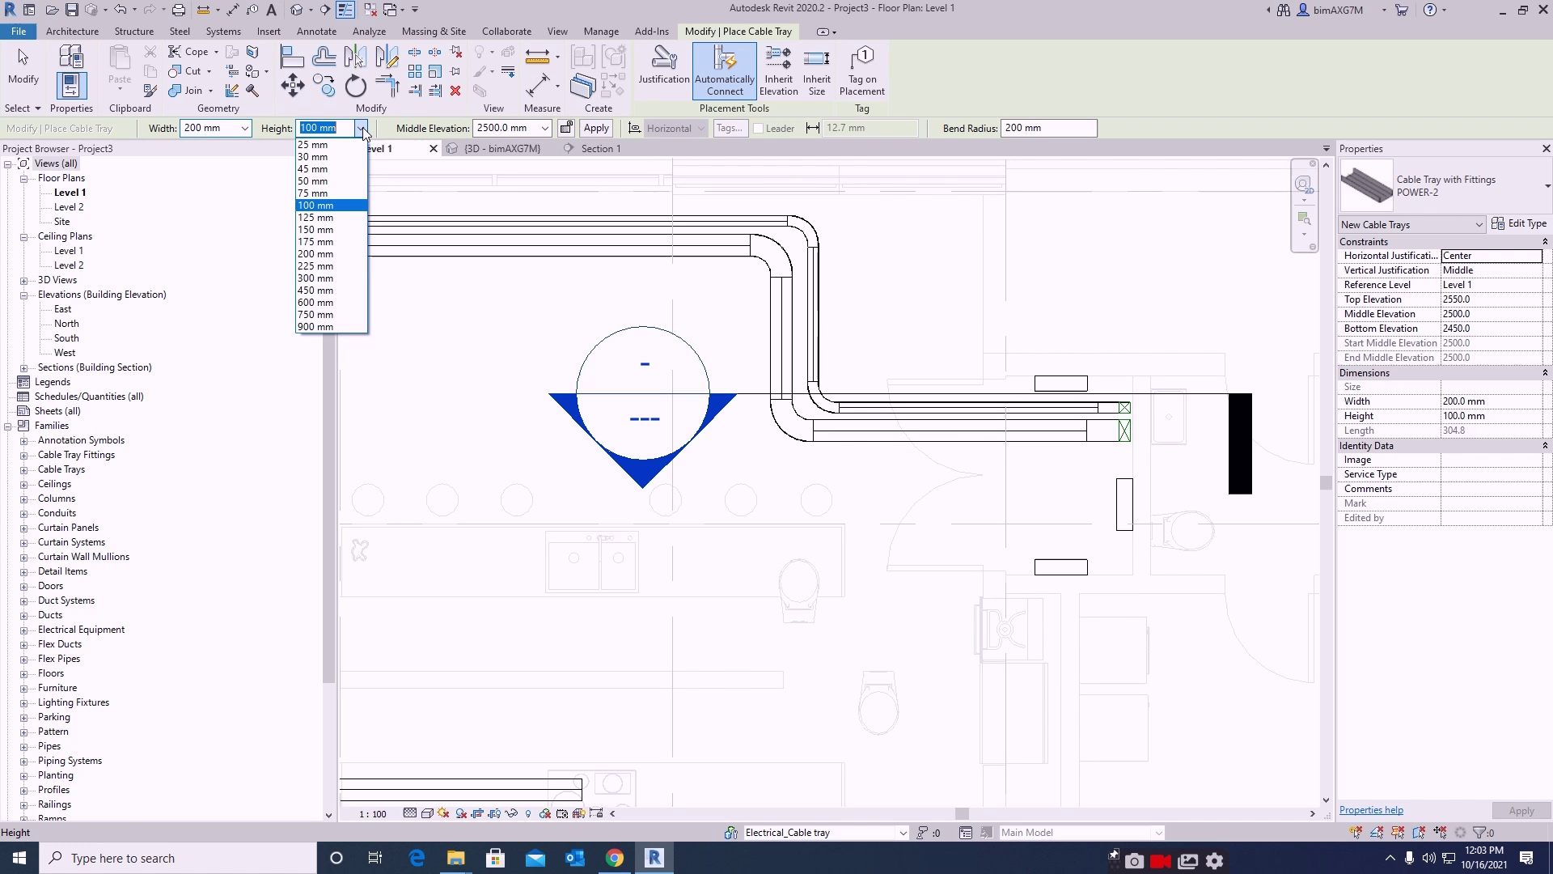
pyautogui.click(317, 254)
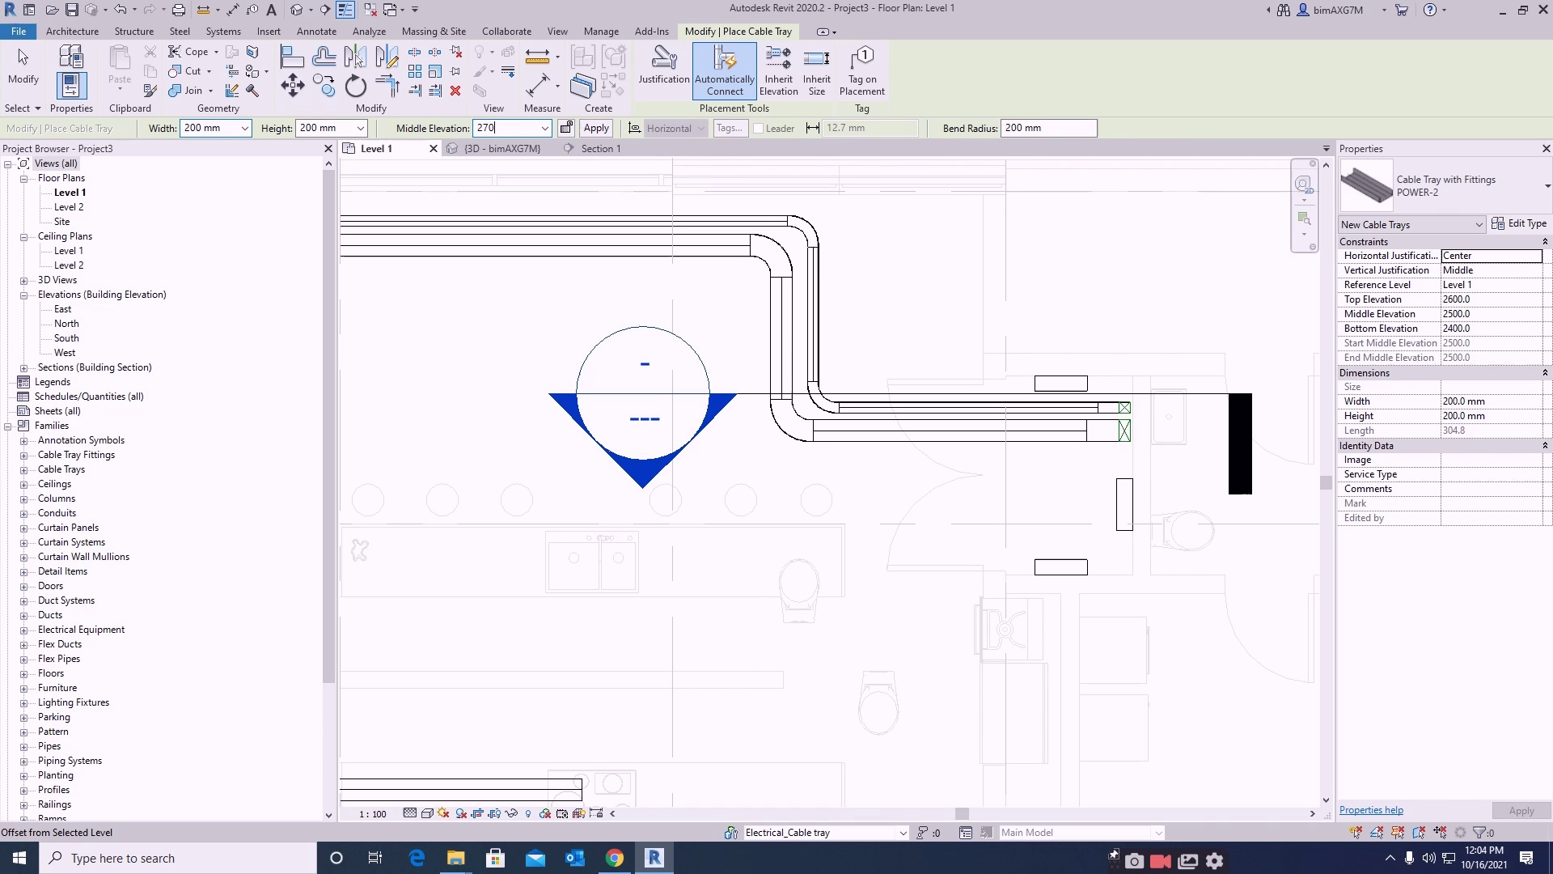
pyautogui.write('0')
pyautogui.press('Return')
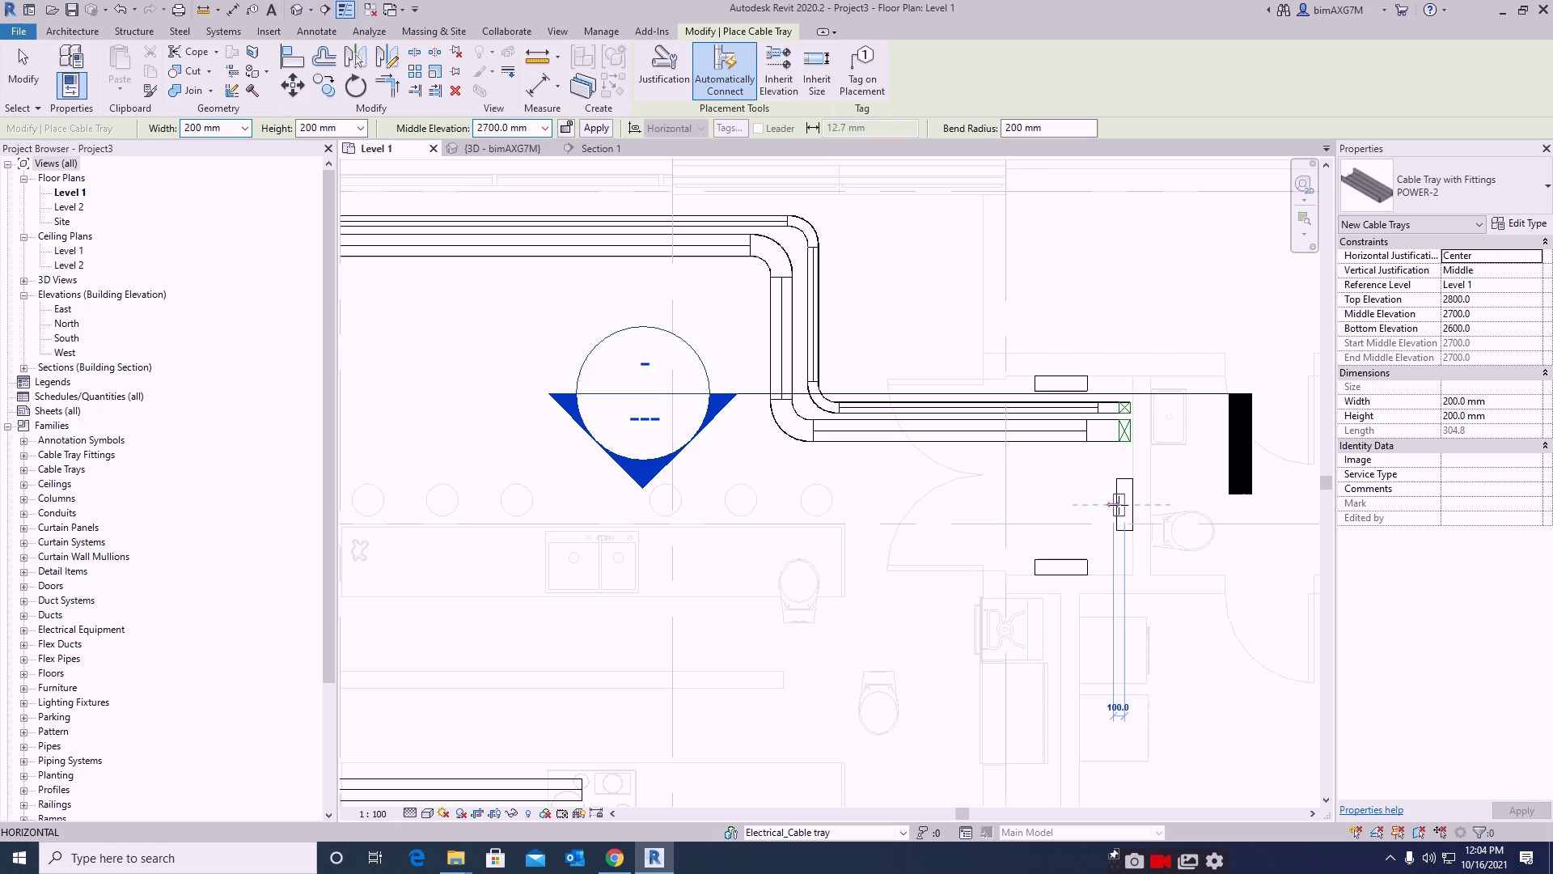
# - Draw a straight tray about 11700 mm long westward from the distribution board just south of the two existing drops
pyautogui.click(1122, 505)
pyautogui.moveTo(601, 502); pyautogui.dragTo(1121, 473, button='middle')
pyautogui.scroll(-1, 1121, 472)
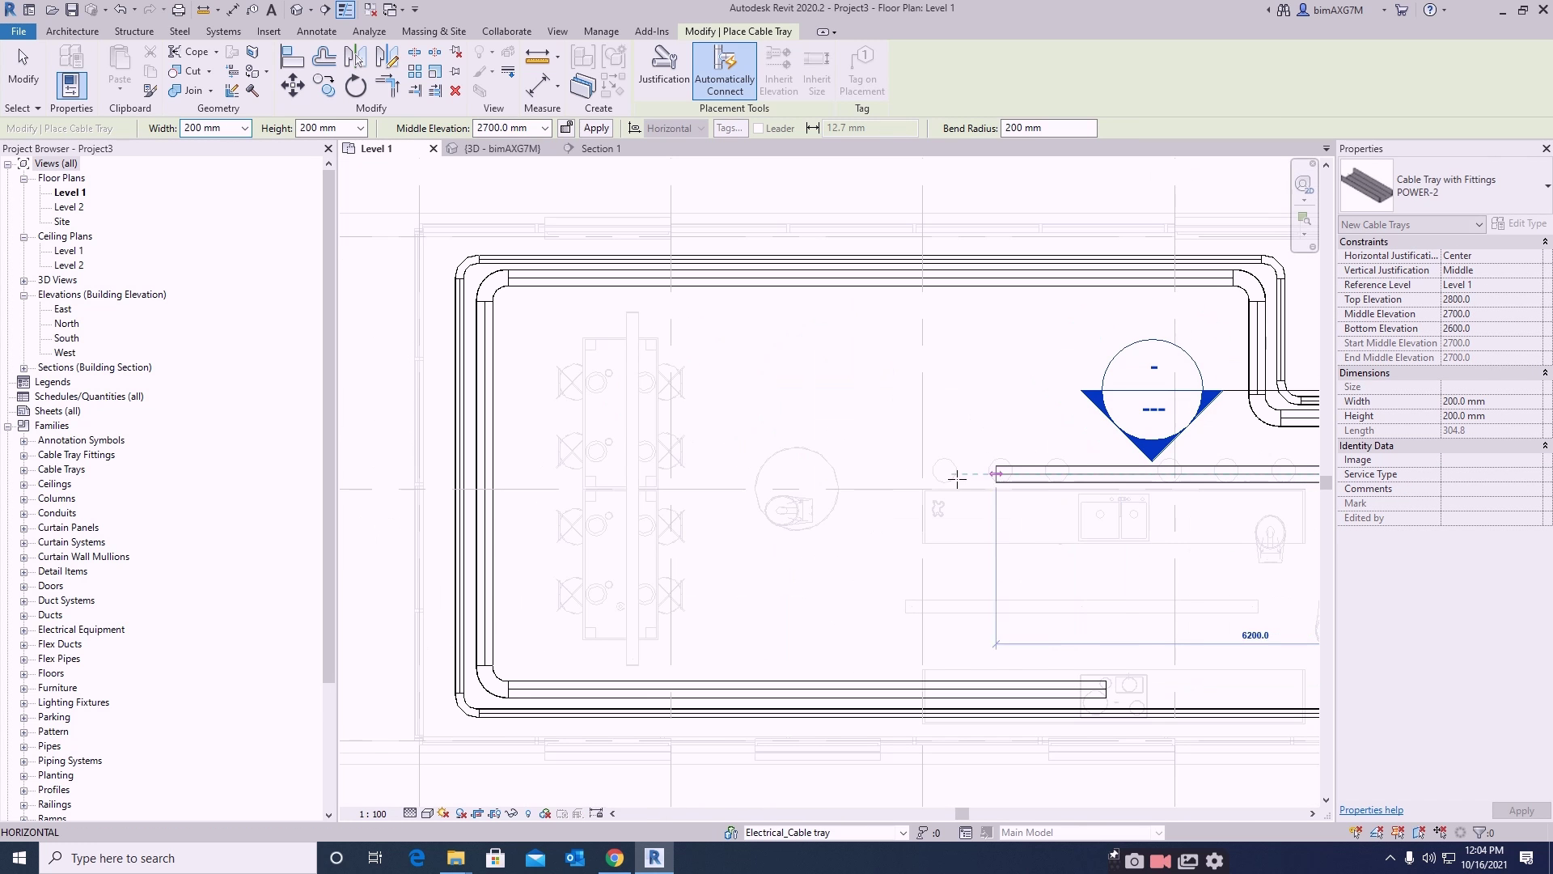
pyautogui.click(536, 475)
pyautogui.press('Escape')
pyautogui.scroll(-1, 590, 495)
pyautogui.moveTo(1023, 522); pyautogui.dragTo(850, 504, button='middle')
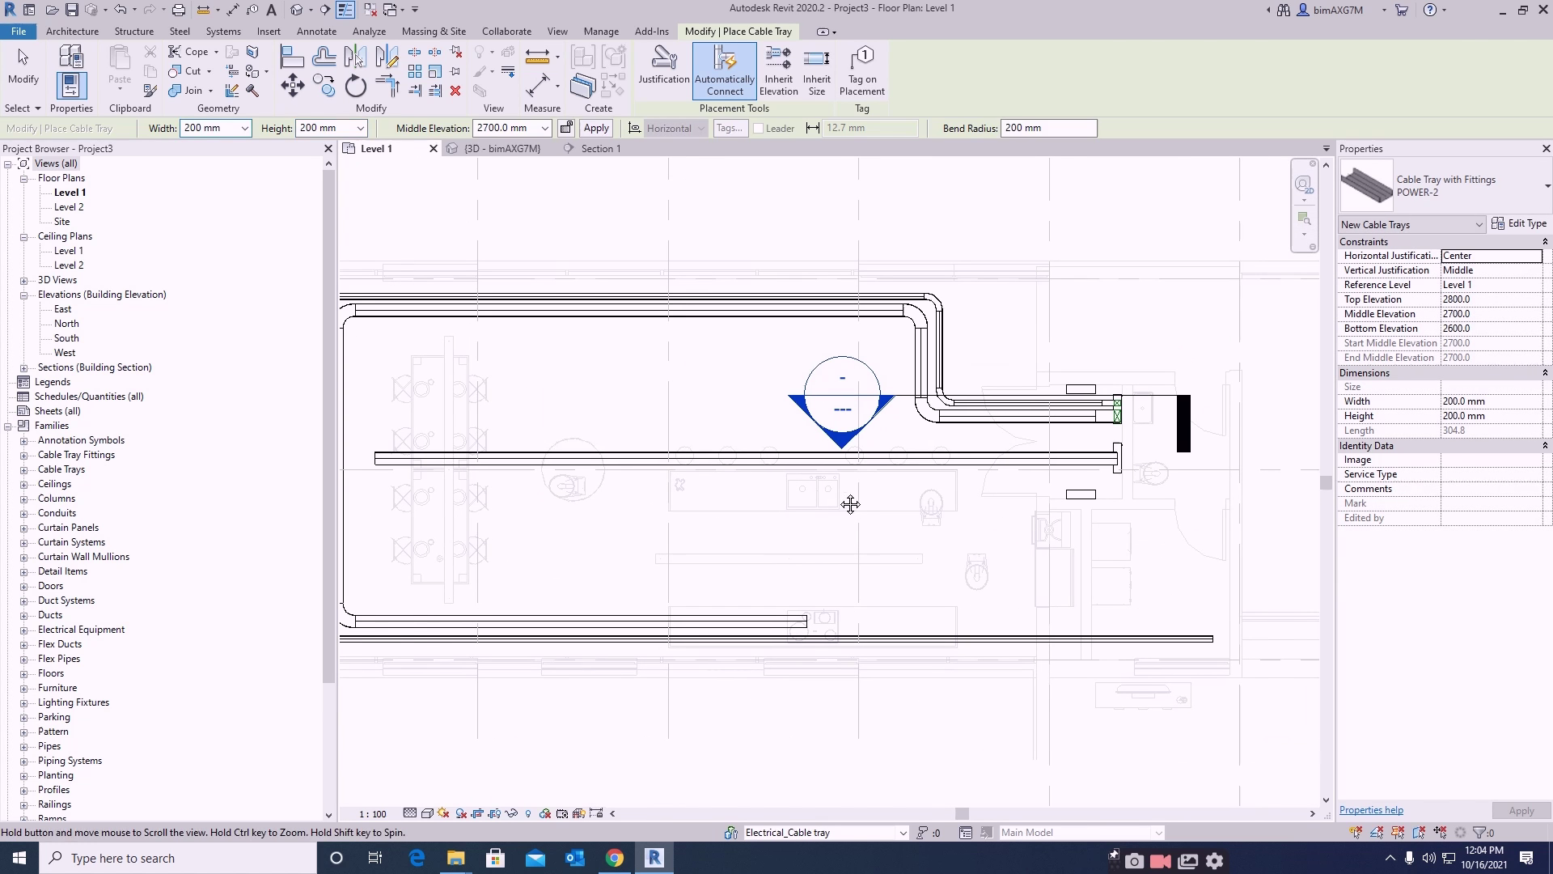
pyautogui.press('Escape')
pyautogui.press('Escape')
# - Duplicate the POWER-2 type of the new straight tray through the middle of the plan
pyautogui.click(851, 459)
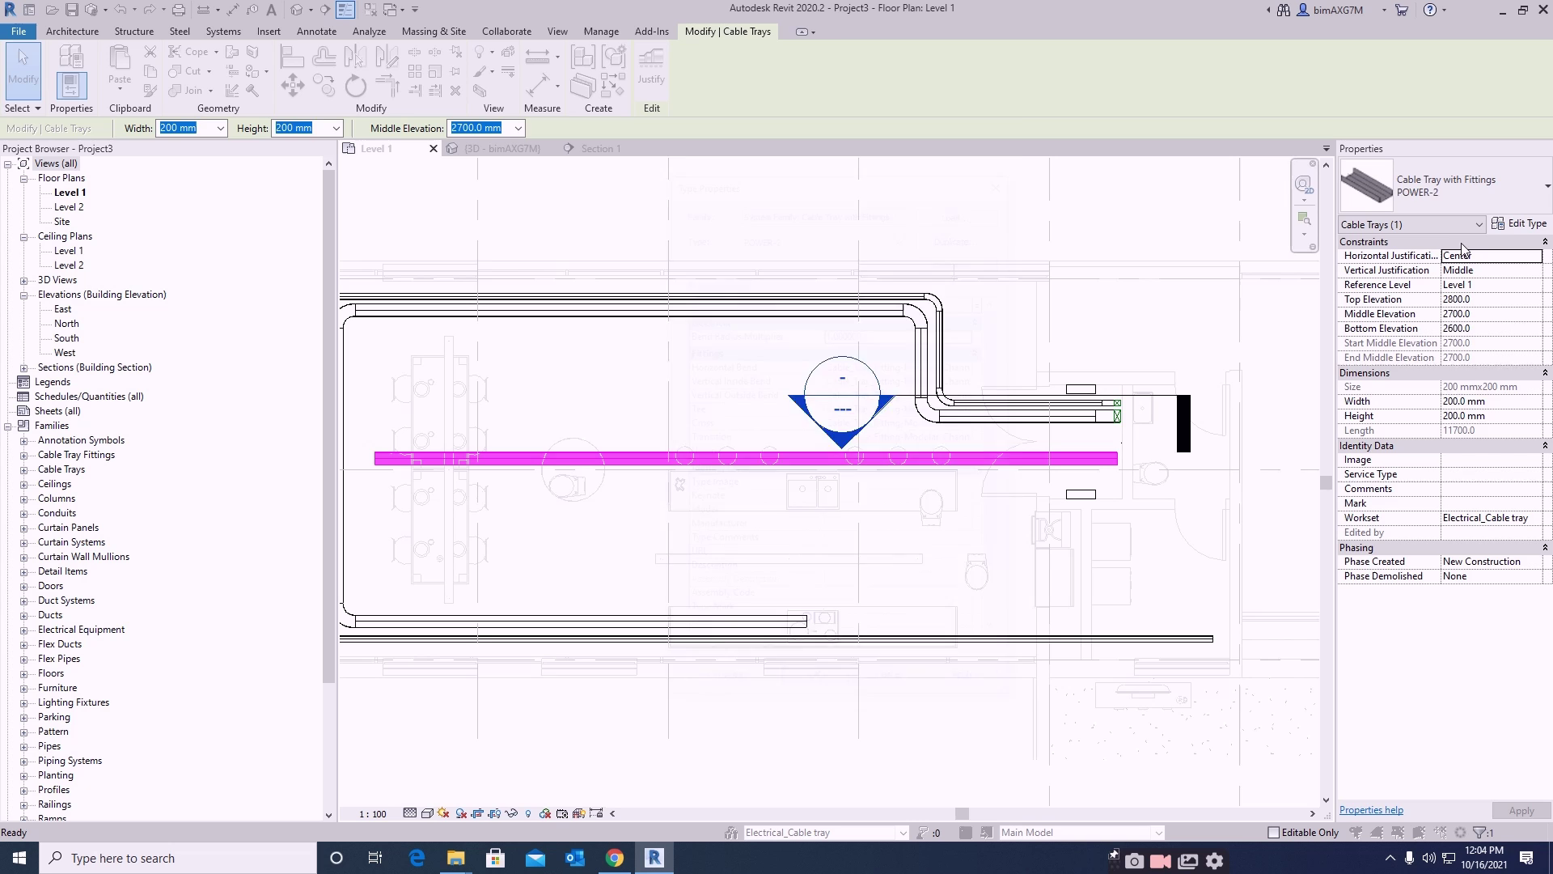
pyautogui.click(963, 232)
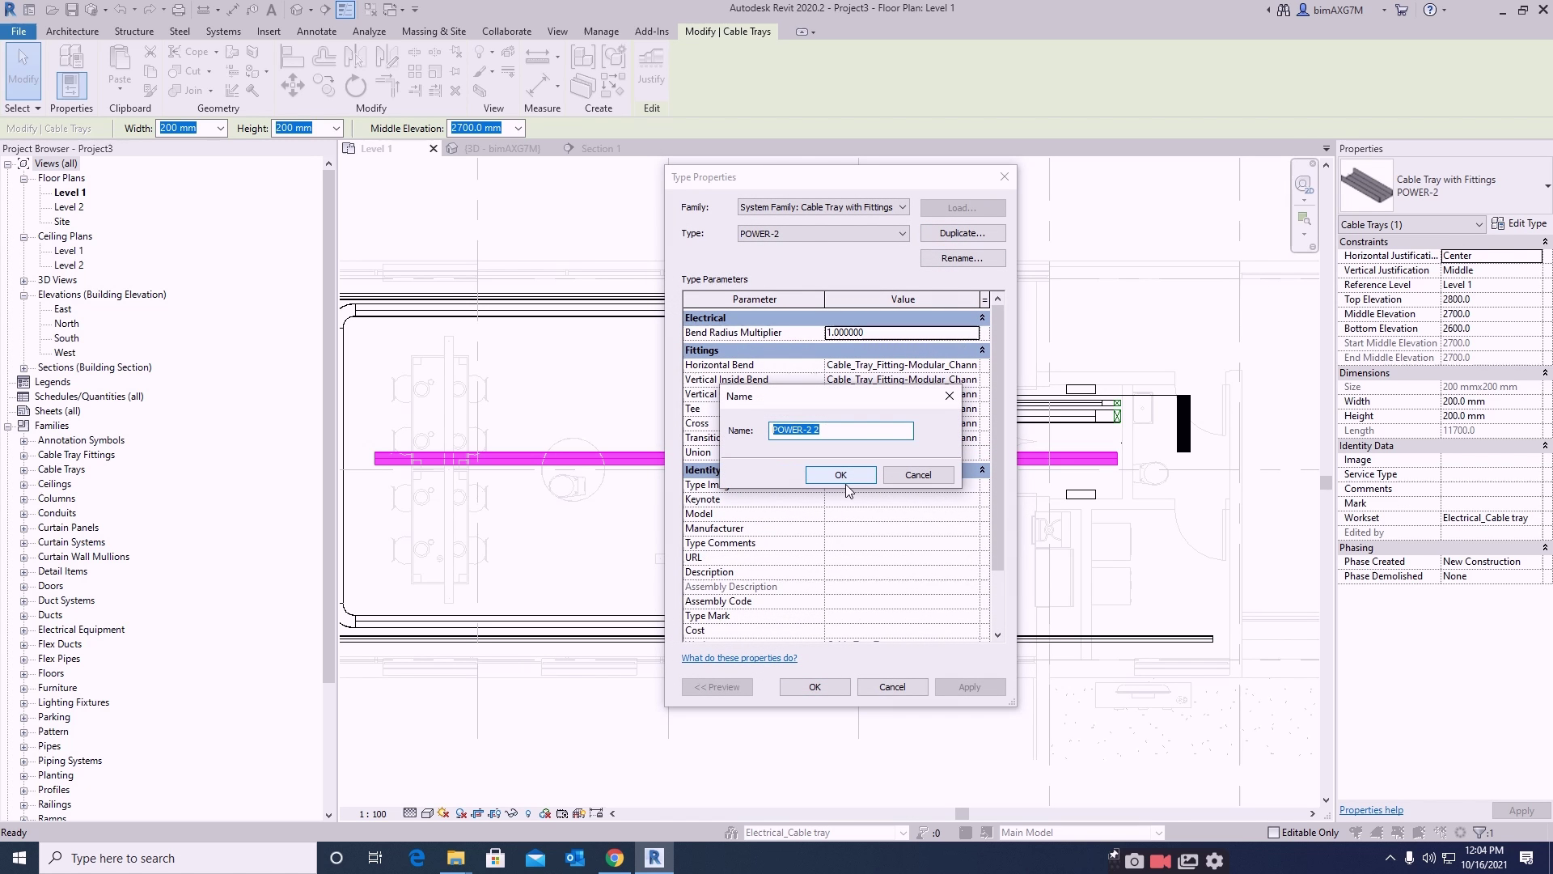